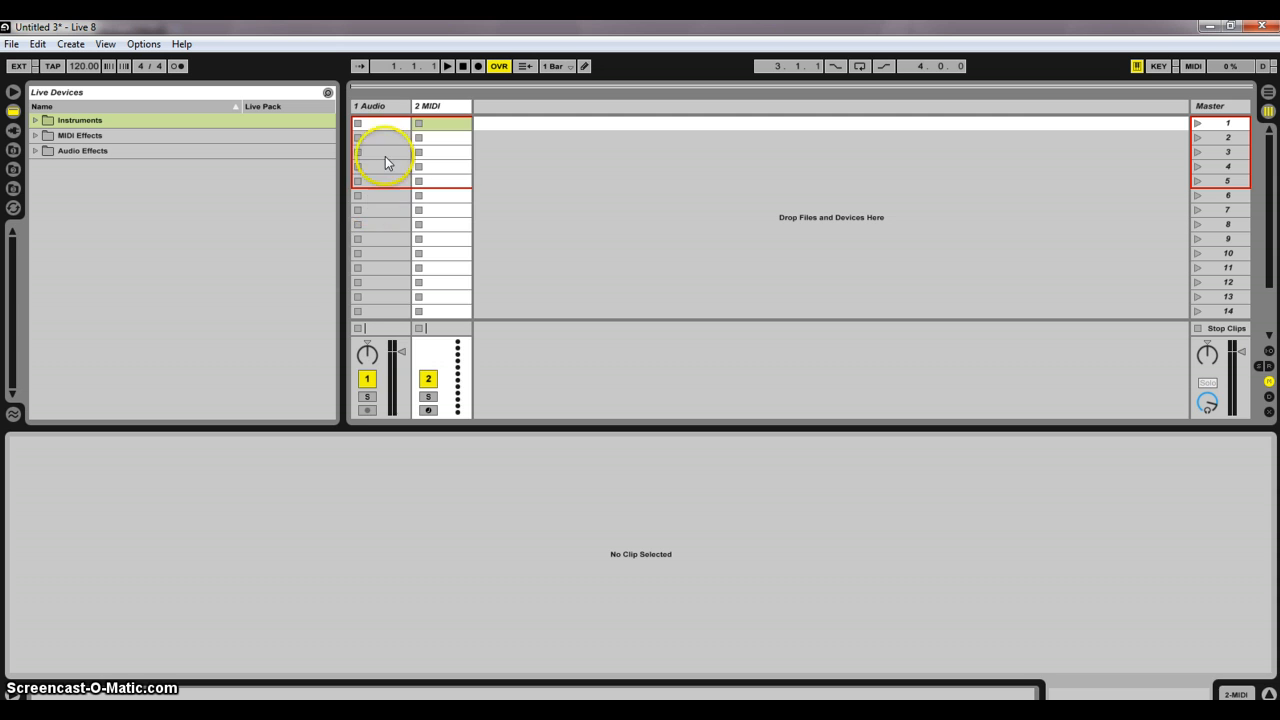
{"action": "left_click", "coordinate": [376, 105]}
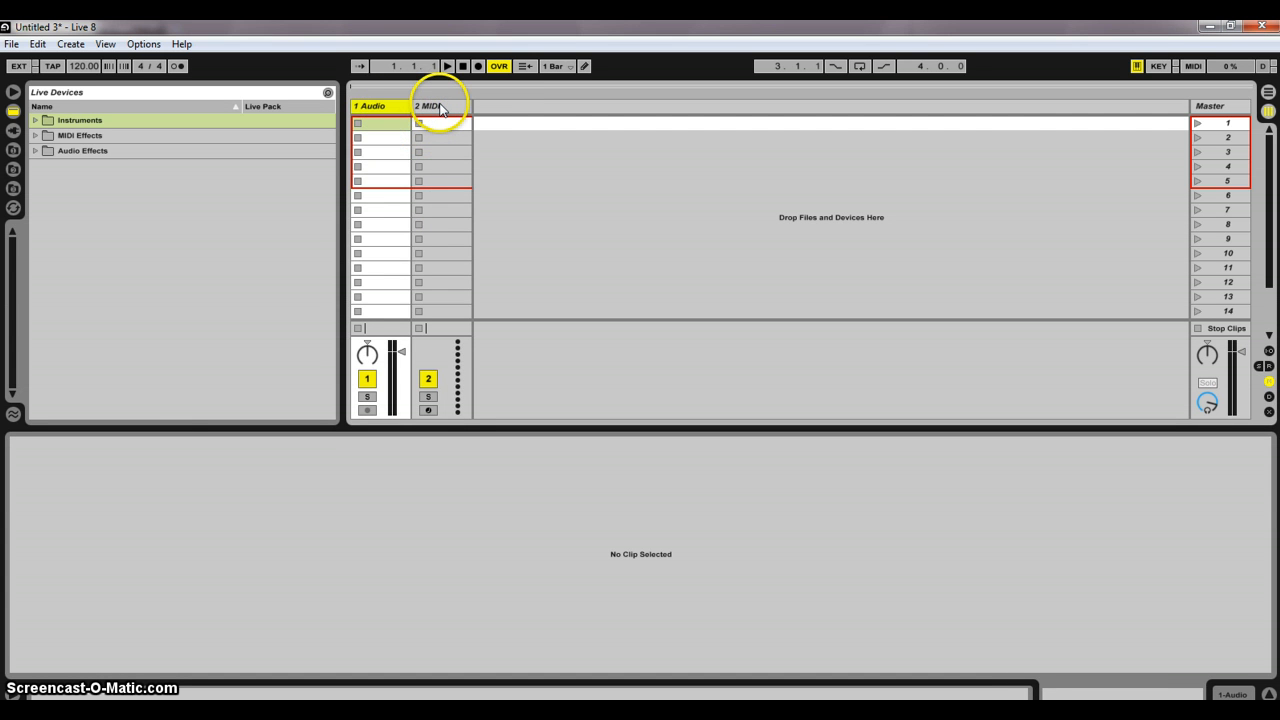
{"action": "left_click", "coordinate": [440, 108]}
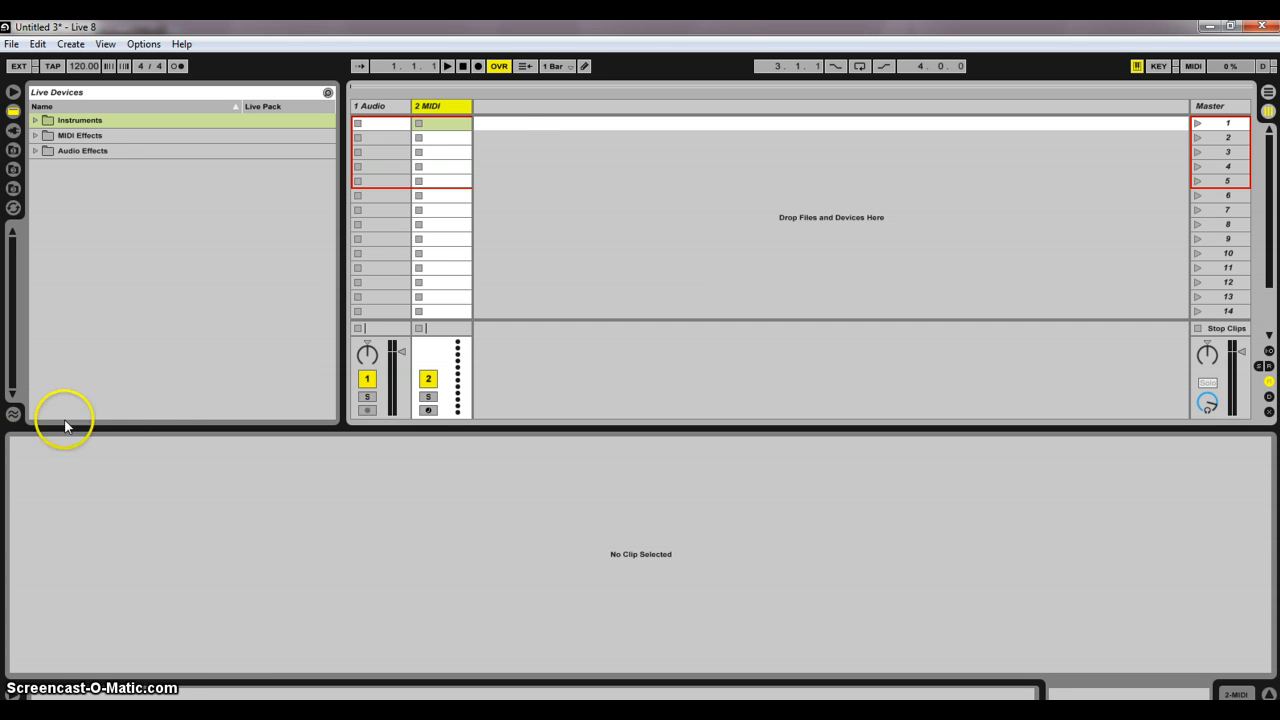
{"action": "left_click", "coordinate": [434, 131]}
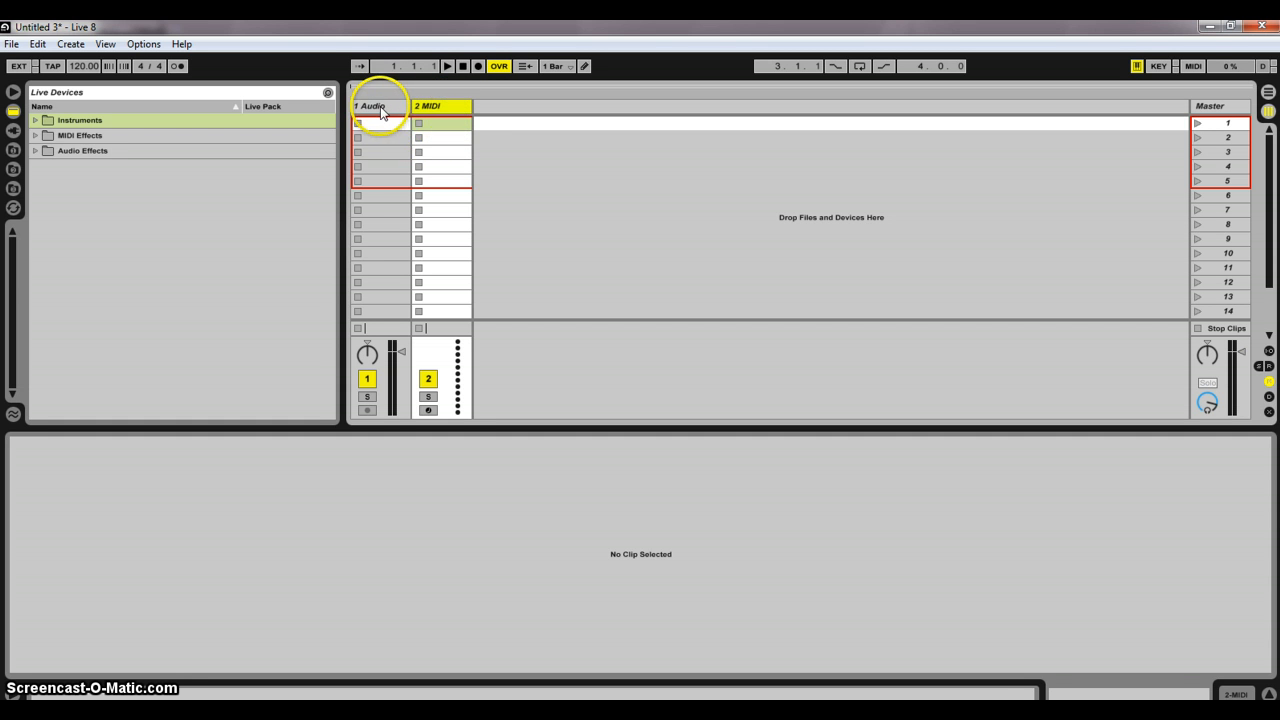
{"action": "left_click", "coordinate": [378, 122]}
{"action": "left_click", "coordinate": [363, 108]}
{"action": "left_click", "coordinate": [437, 106]}
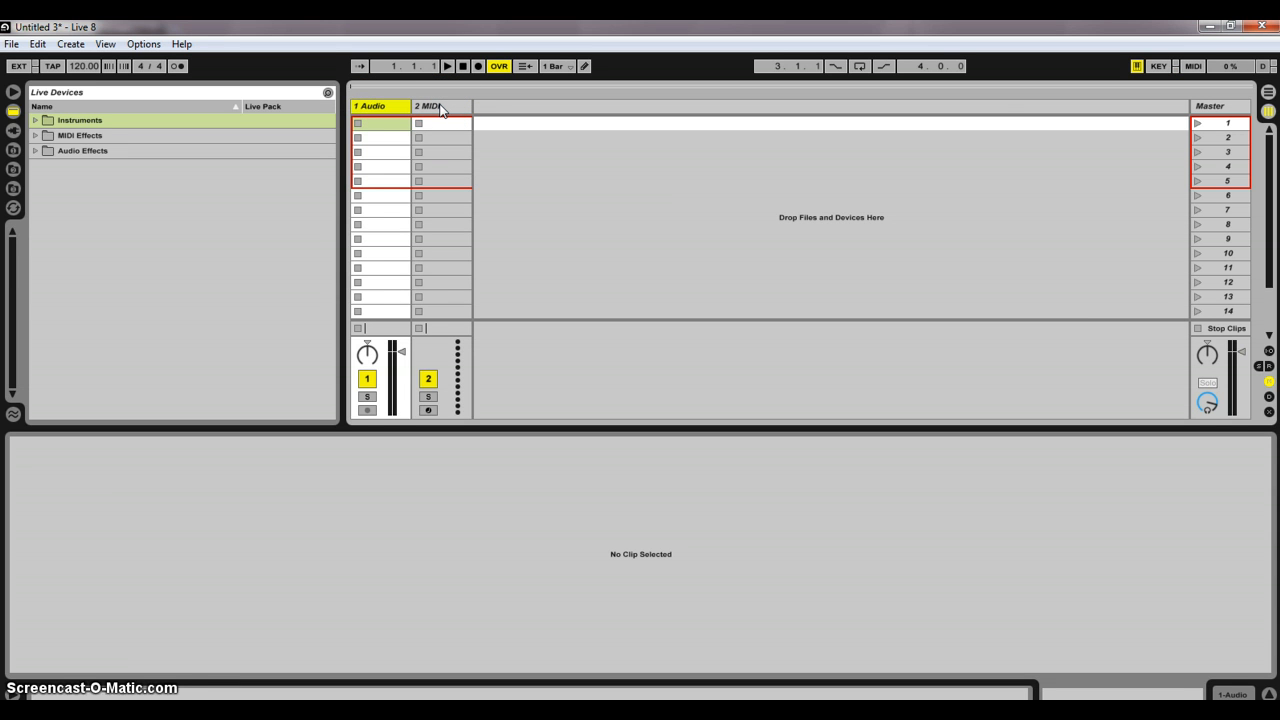
Step: Create an empty MIDI clip in the first slot of the 2 MIDI track and enlarge its note editor
{"action": "left_click", "coordinate": [438, 106]}
{"action": "left_click", "coordinate": [444, 131]}
{"action": "left_click", "coordinate": [447, 125]}
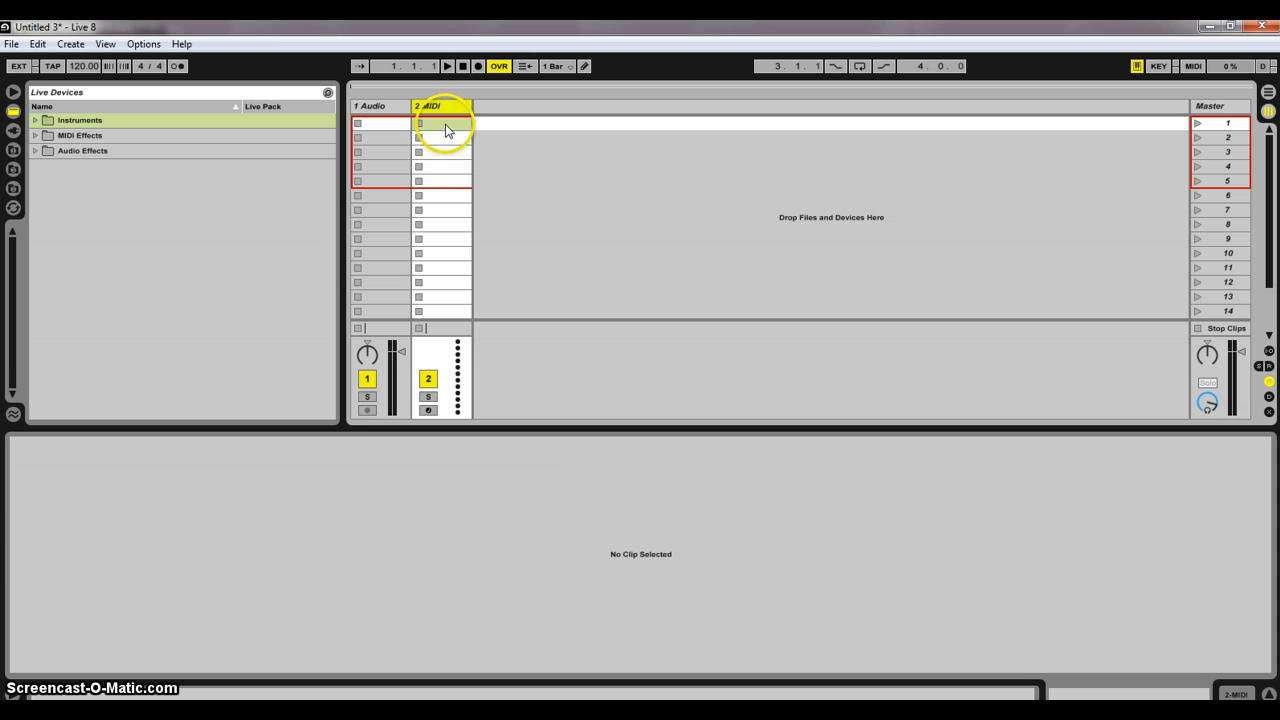
{"action": "double_click", "coordinate": [441, 124]}
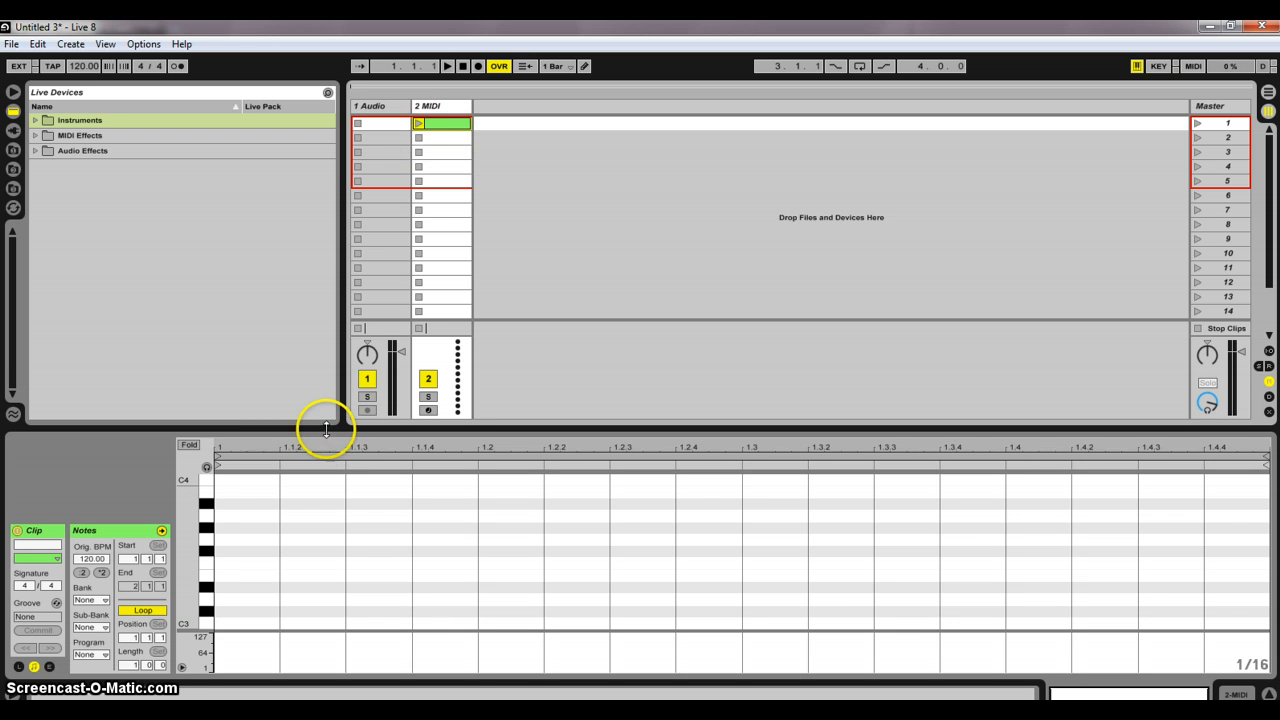
{"action": "left_click_drag", "start_coordinate": [322, 389], "coordinate": [314, 328]}
{"action": "left_click", "coordinate": [187, 420]}
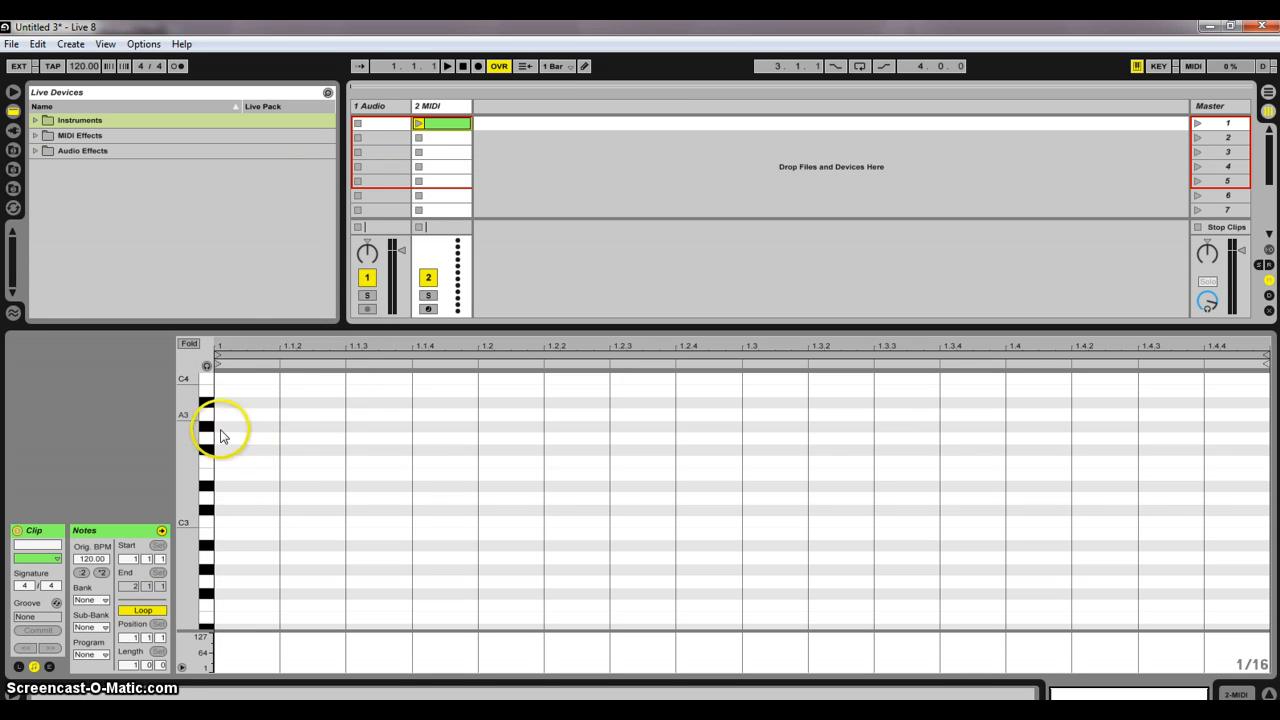
{"action": "left_click_drag", "start_coordinate": [183, 514], "coordinate": [196, 512]}
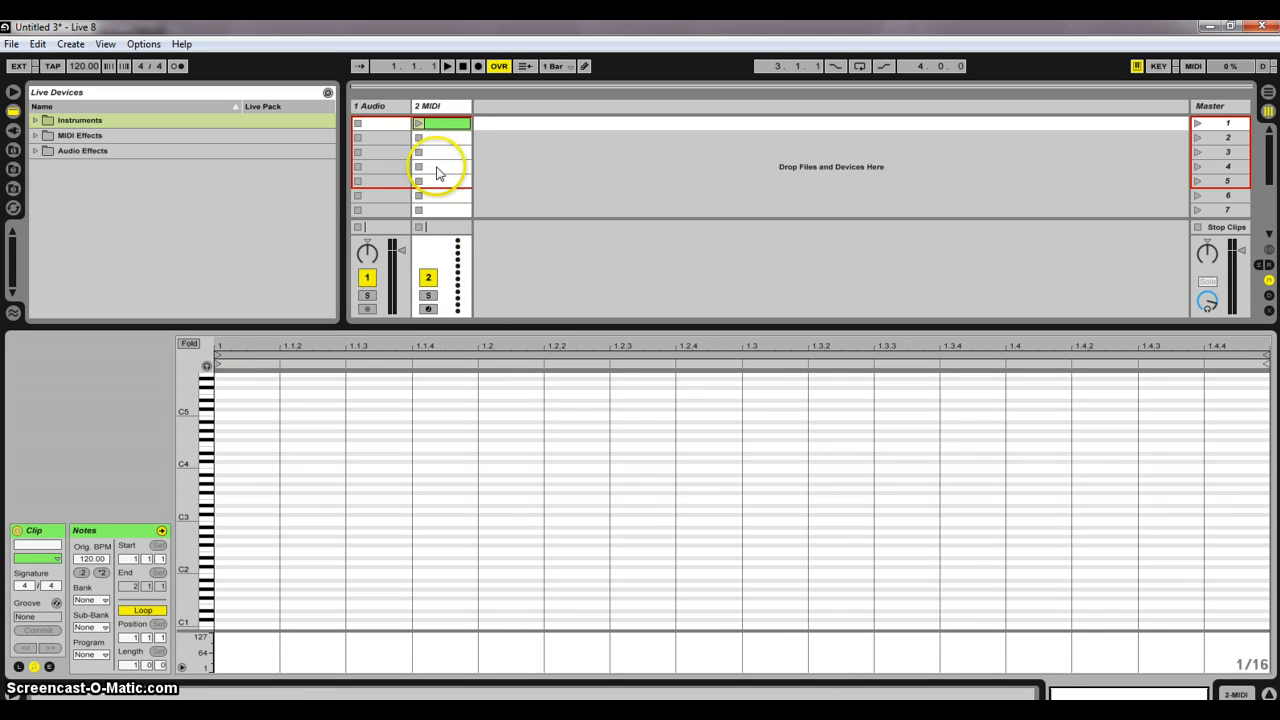
{"action": "double_click", "coordinate": [448, 137]}
{"action": "double_click", "coordinate": [438, 153]}
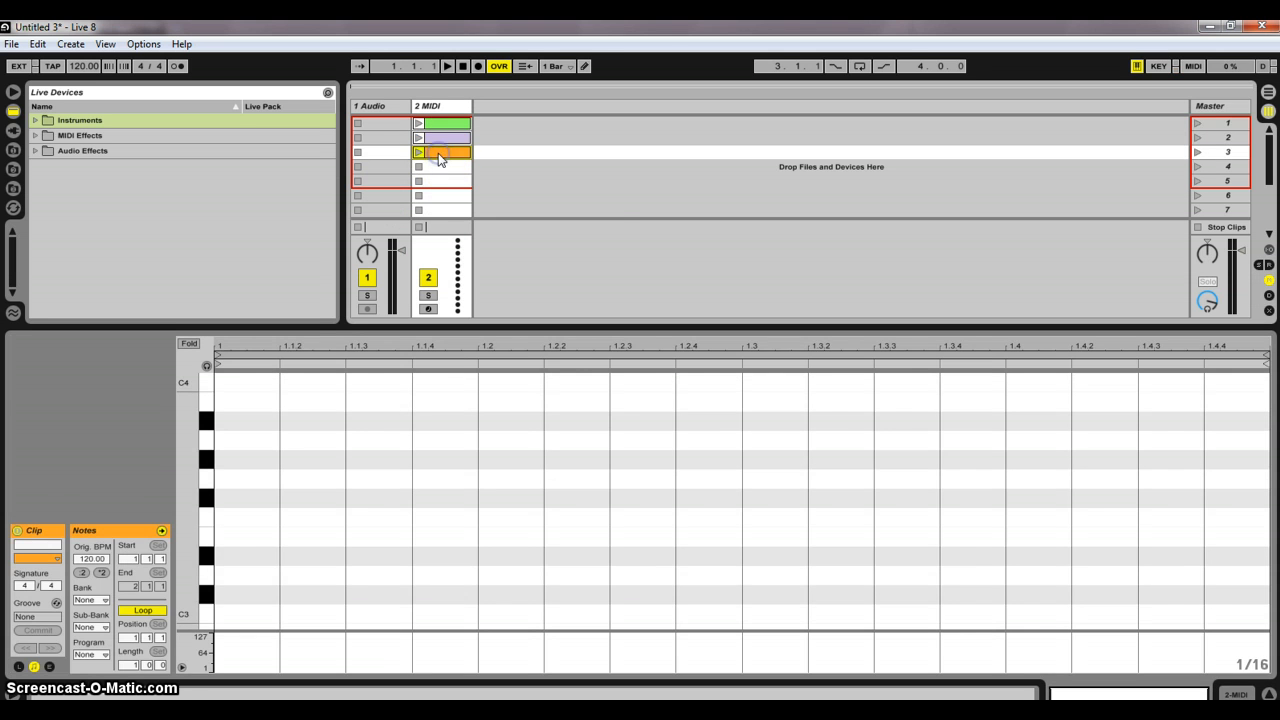
{"action": "right_click", "coordinate": [440, 152]}
{"action": "left_click", "coordinate": [465, 156]}
{"action": "left_click", "coordinate": [449, 137]}
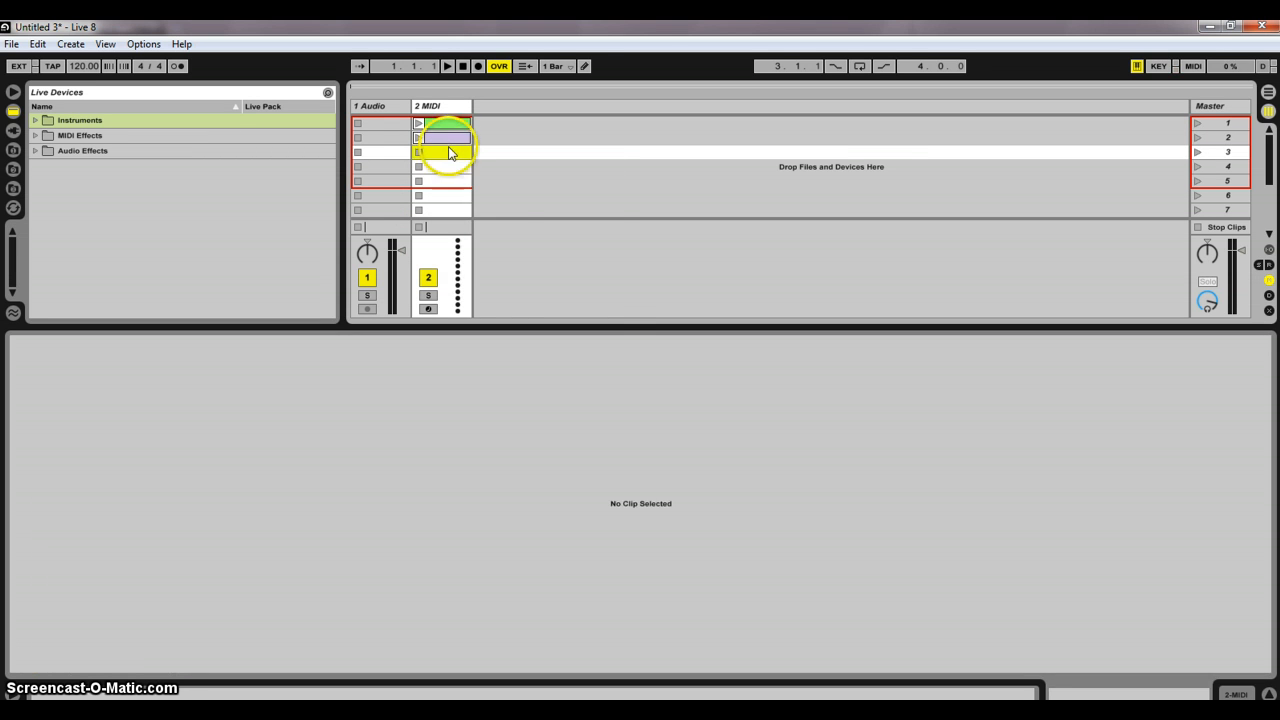
{"action": "right_click", "coordinate": [450, 141]}
{"action": "left_click", "coordinate": [465, 150]}
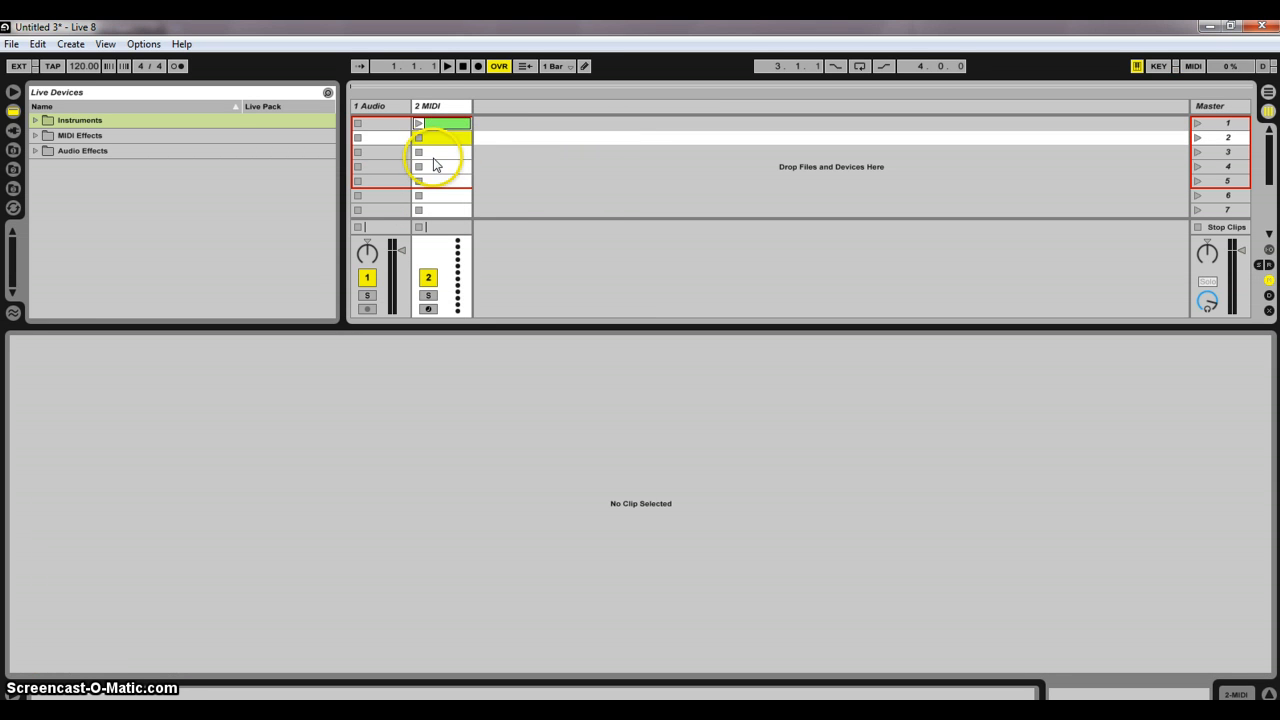
Step: Add sixteenth notes to the first clip: D3 at 1, 1.1.3, 1.2, 1.3, 1.3.3 and 1.4.2, plus a slightly higher note at 1.2.3
{"action": "left_click", "coordinate": [460, 124]}
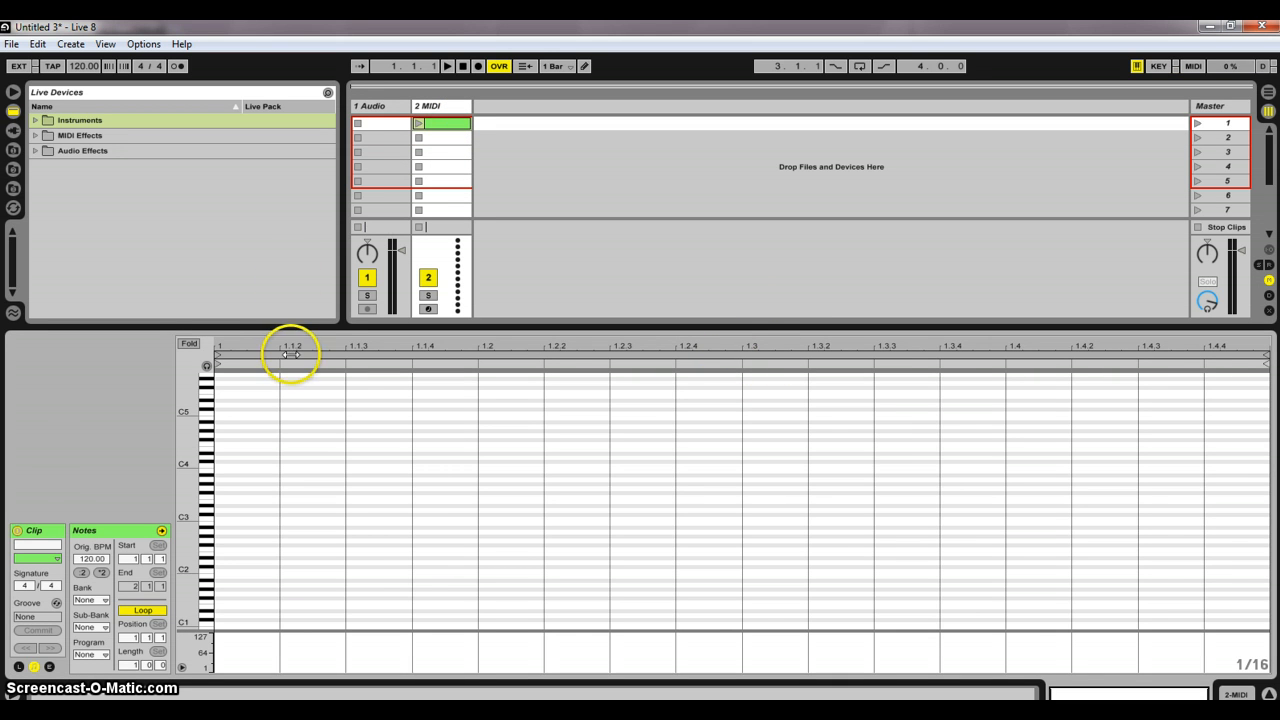
{"action": "double_click", "coordinate": [254, 514]}
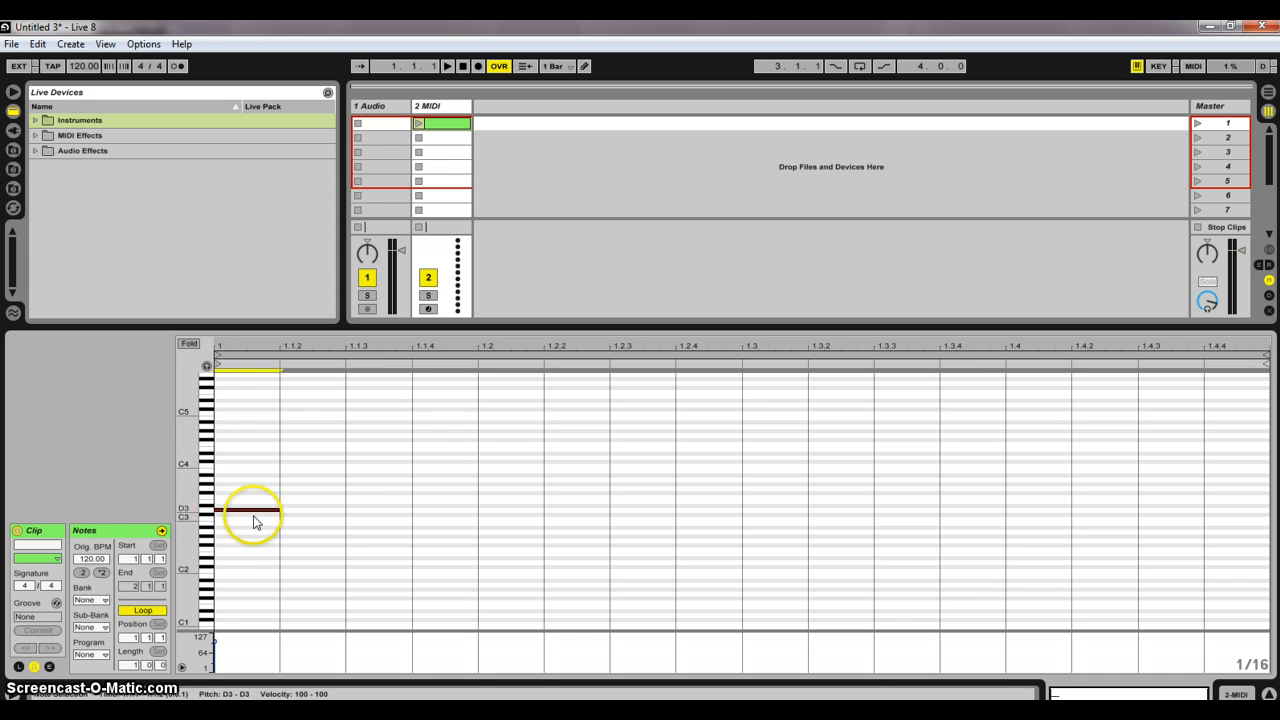
{"action": "double_click", "coordinate": [386, 510]}
{"action": "double_click", "coordinate": [518, 511]}
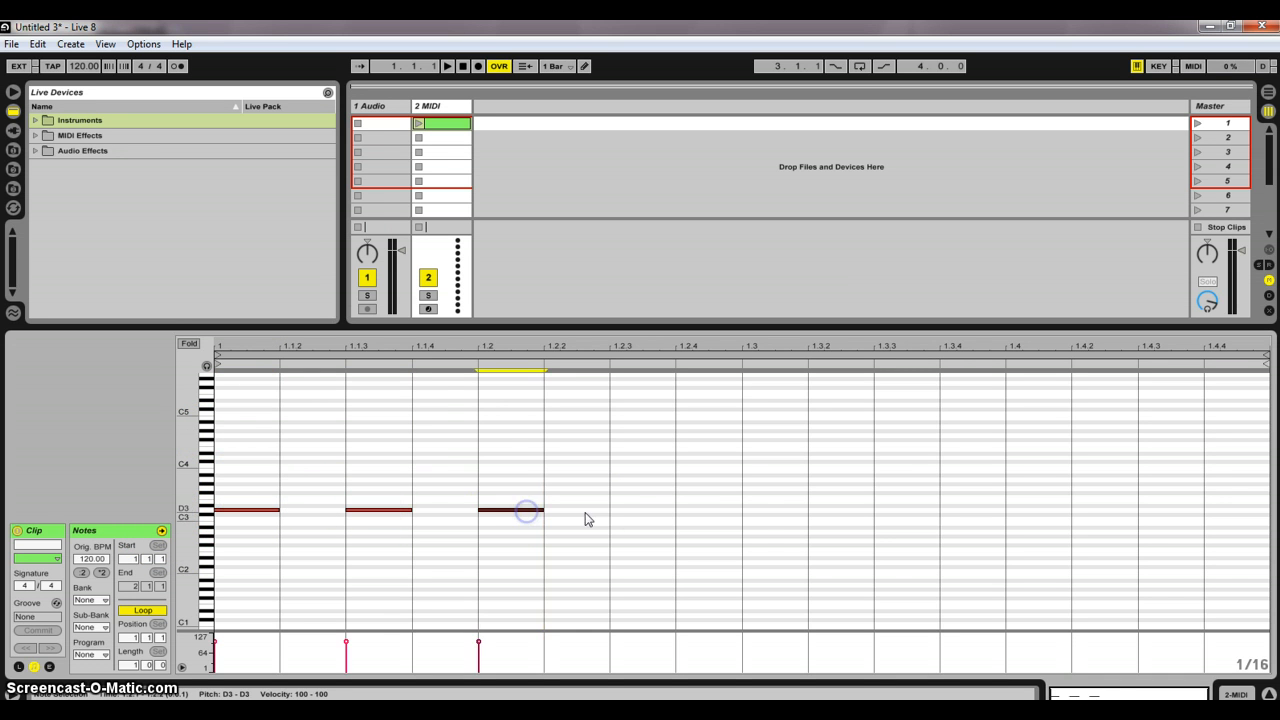
{"action": "double_click", "coordinate": [648, 506]}
{"action": "double_click", "coordinate": [786, 511]}
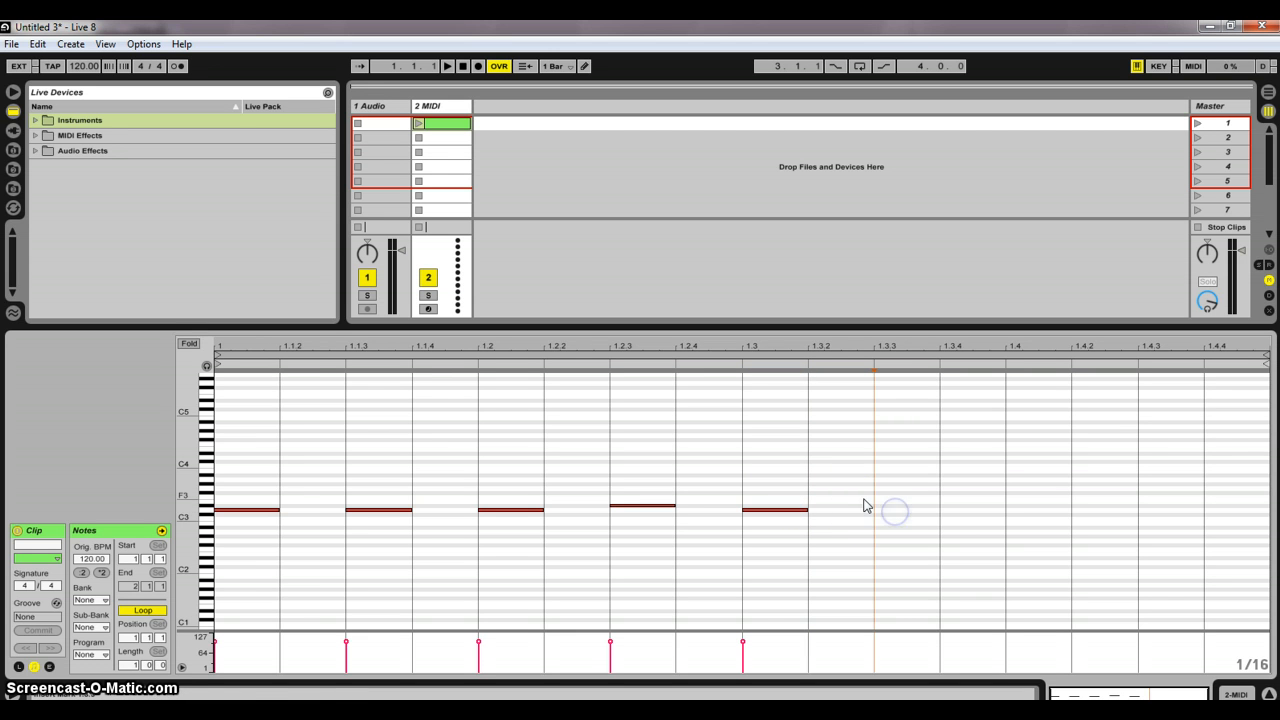
{"action": "double_click", "coordinate": [893, 508]}
{"action": "left_click_drag", "start_coordinate": [902, 514], "coordinate": [929, 512]}
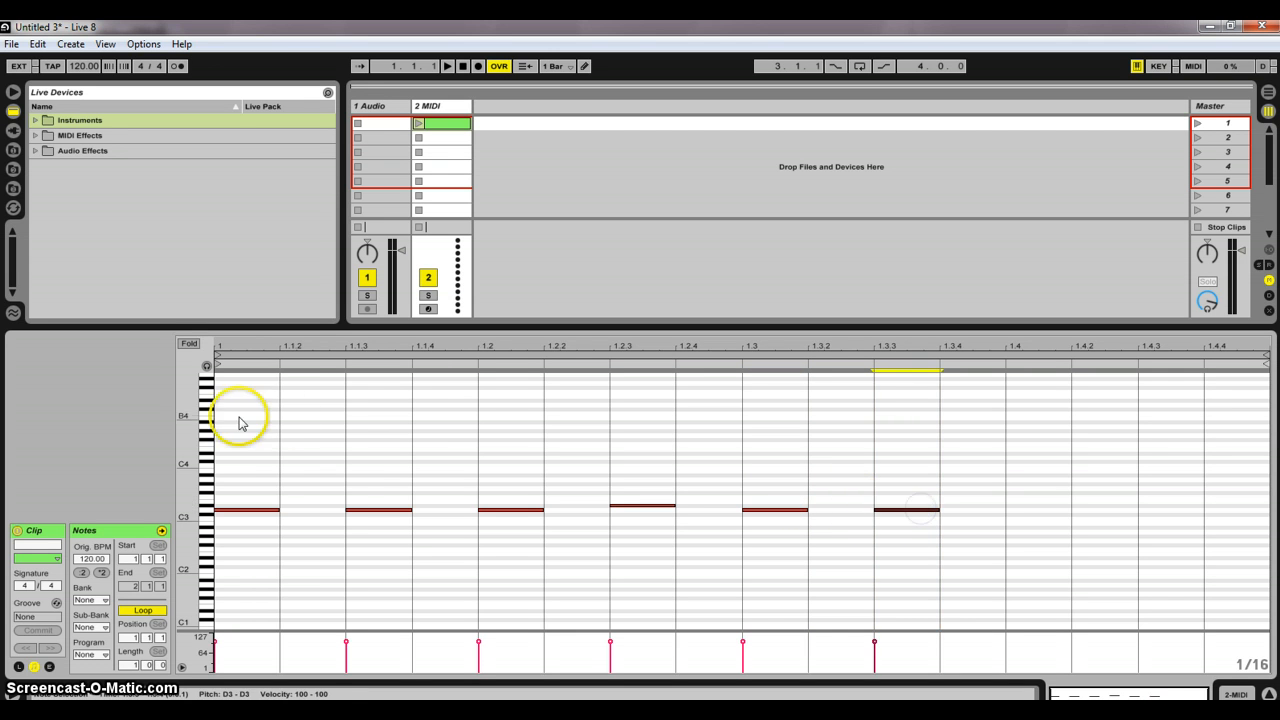
{"action": "double_click", "coordinate": [1099, 513]}
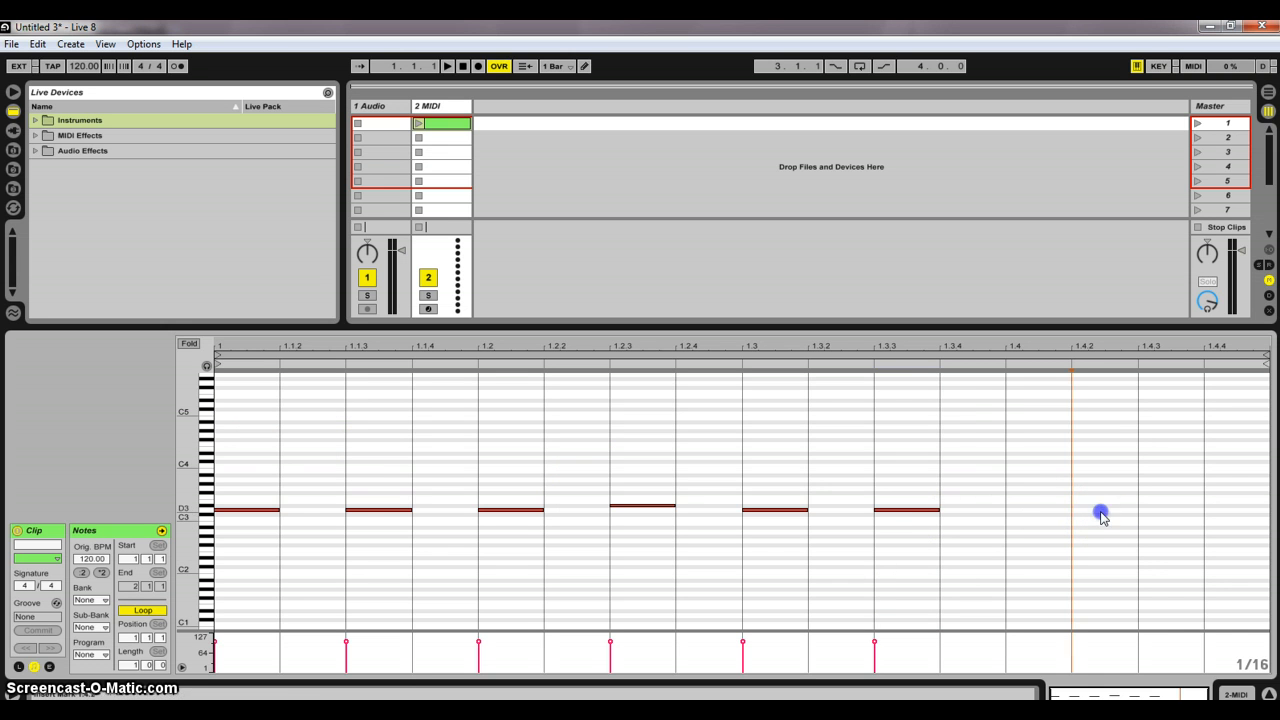
Step: Play the first MIDI clip and collapse the velocity lane in its note editor
{"action": "left_click", "coordinate": [420, 123]}
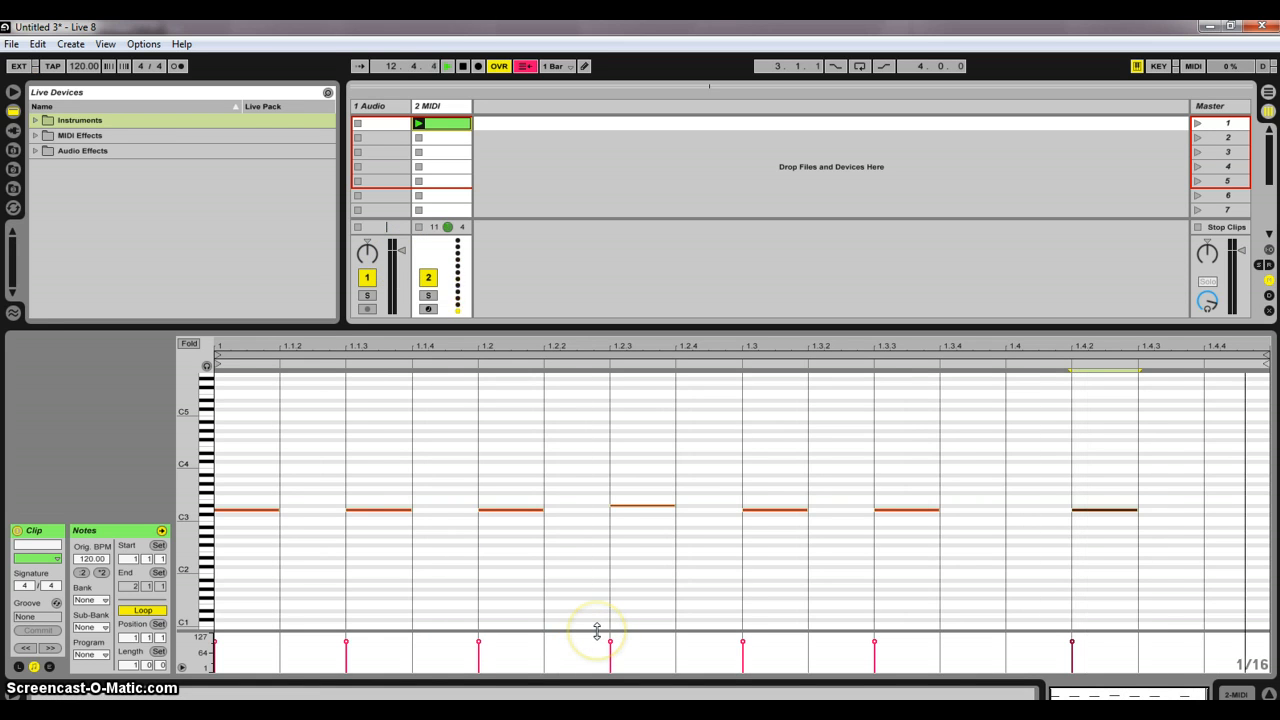
{"action": "left_click_drag", "start_coordinate": [597, 631], "coordinate": [603, 586]}
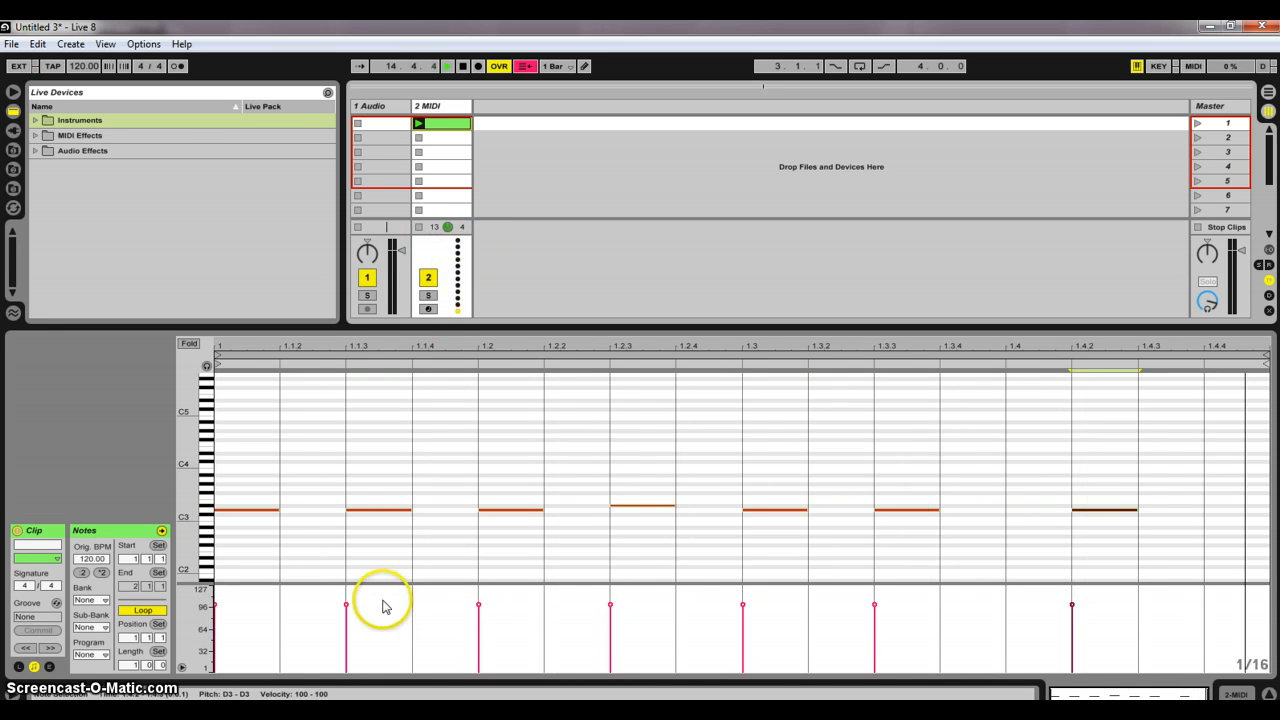
{"action": "left_click", "coordinate": [800, 584]}
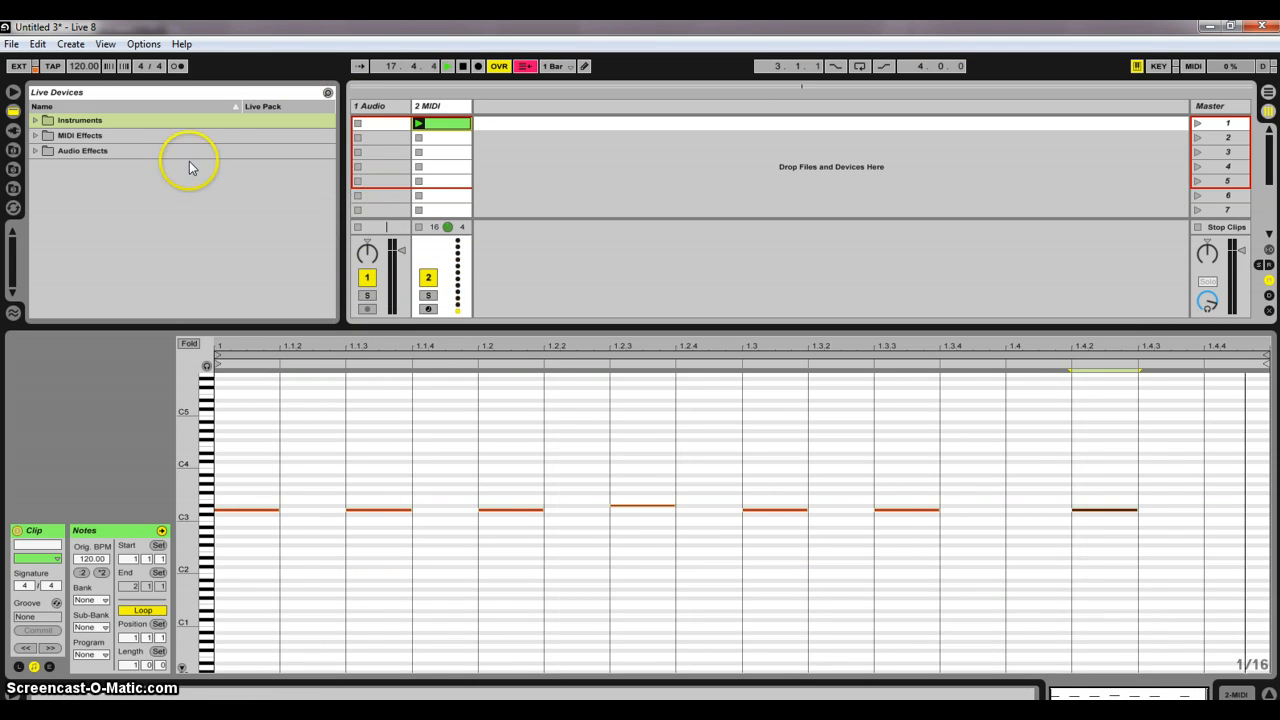
Step: Load the Billy the Kid brass preset from the Live 7 Legacy instrument racks onto the MIDI track
{"action": "left_click", "coordinate": [34, 121]}
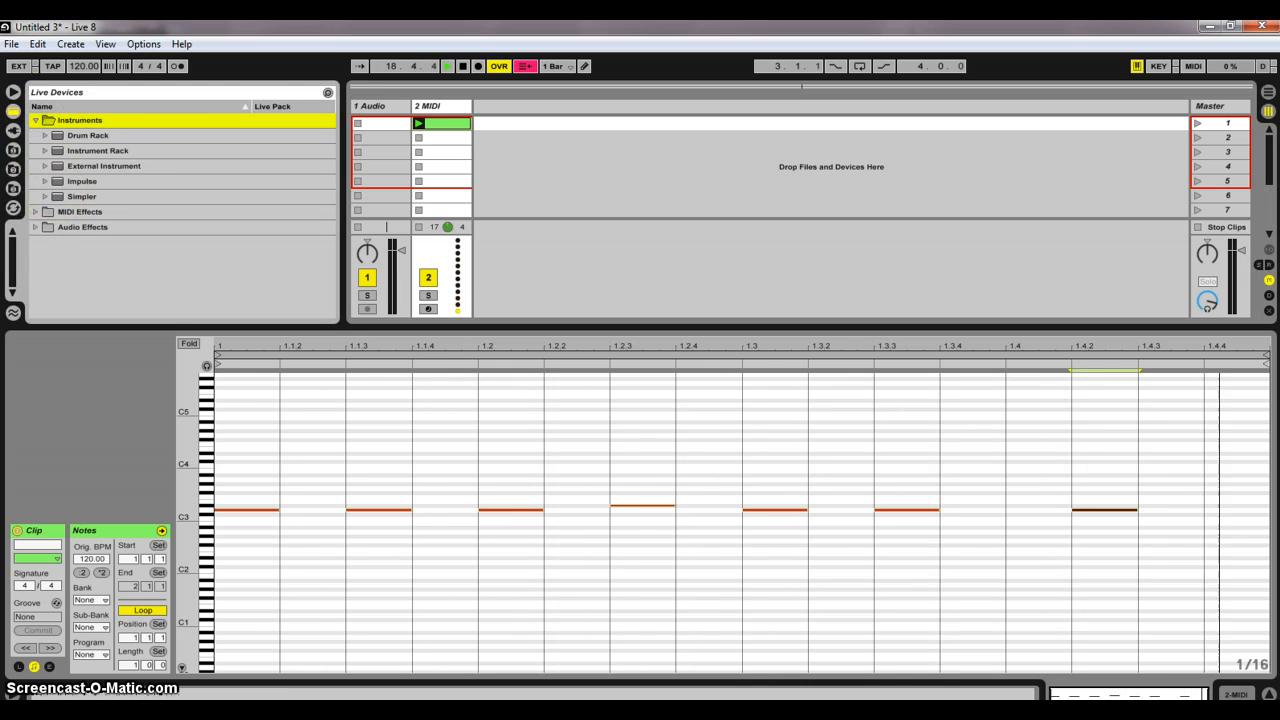
{"action": "left_click", "coordinate": [45, 150]}
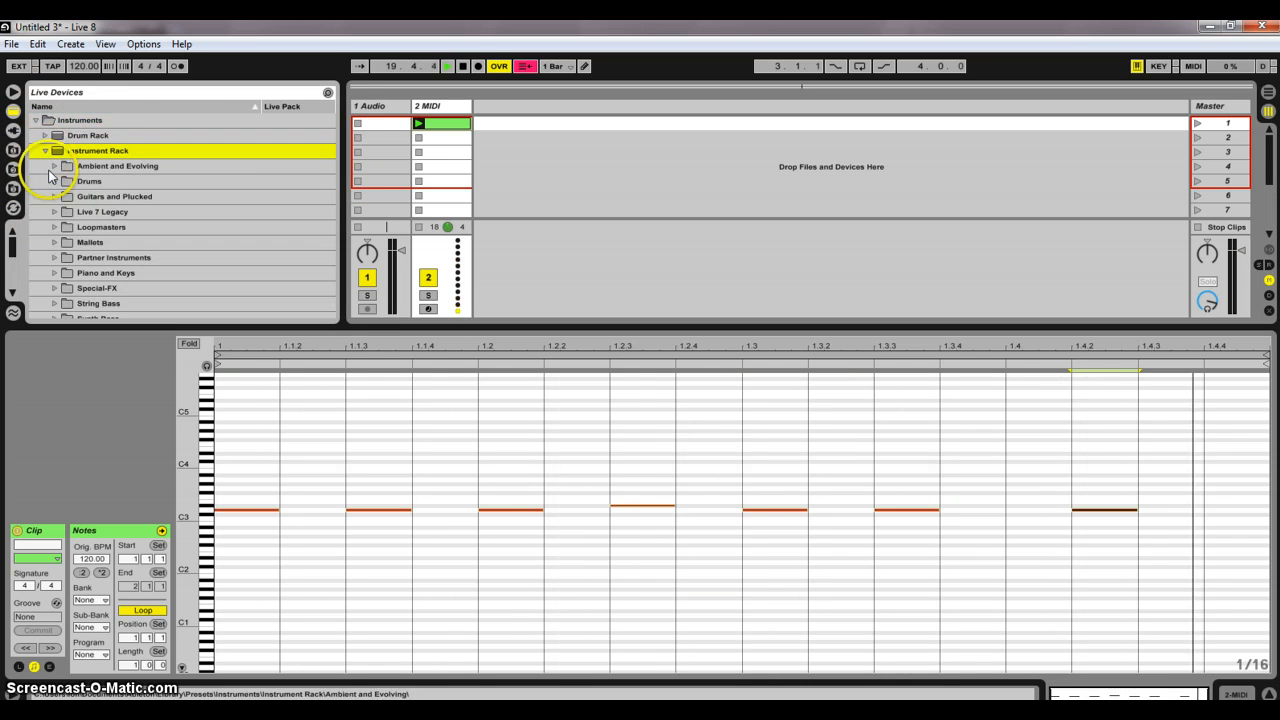
{"action": "scroll", "coordinate": [88, 157], "scroll_direction": "down", "scroll_amount": 3}
{"action": "scroll", "coordinate": [88, 157], "scroll_direction": "up", "scroll_amount": 3}
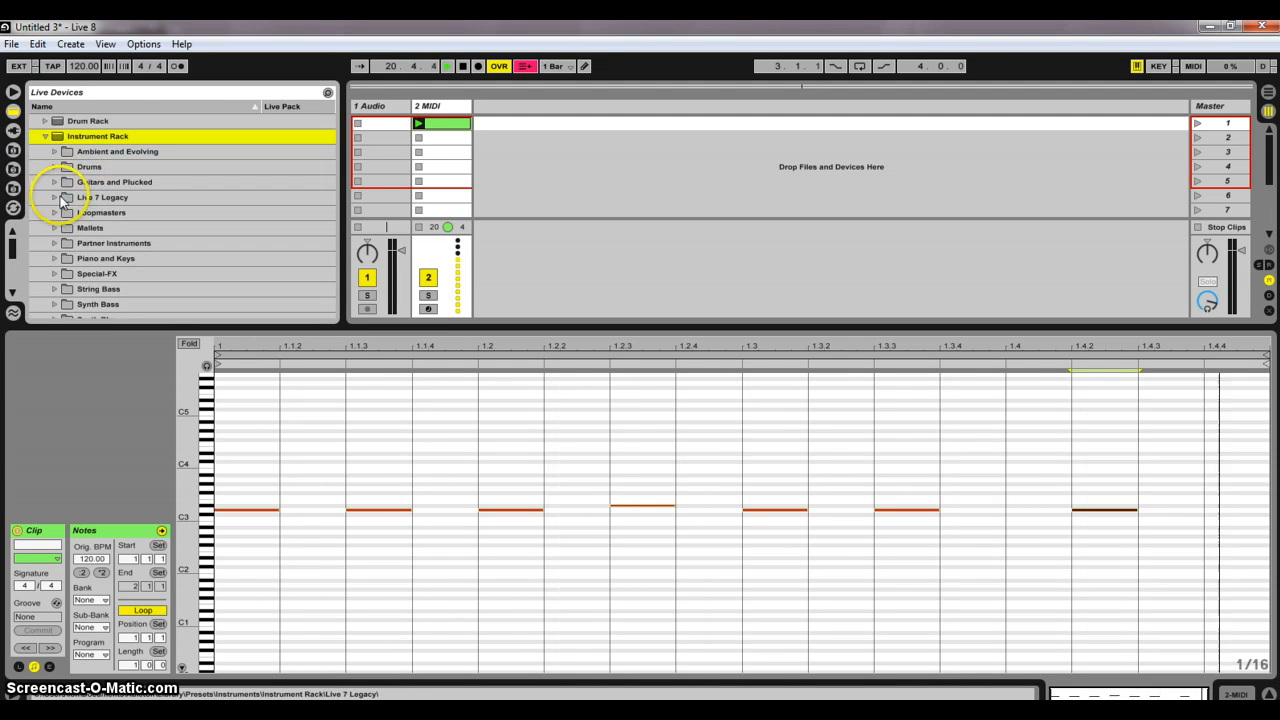
{"action": "left_click", "coordinate": [72, 197]}
{"action": "left_click", "coordinate": [88, 212]}
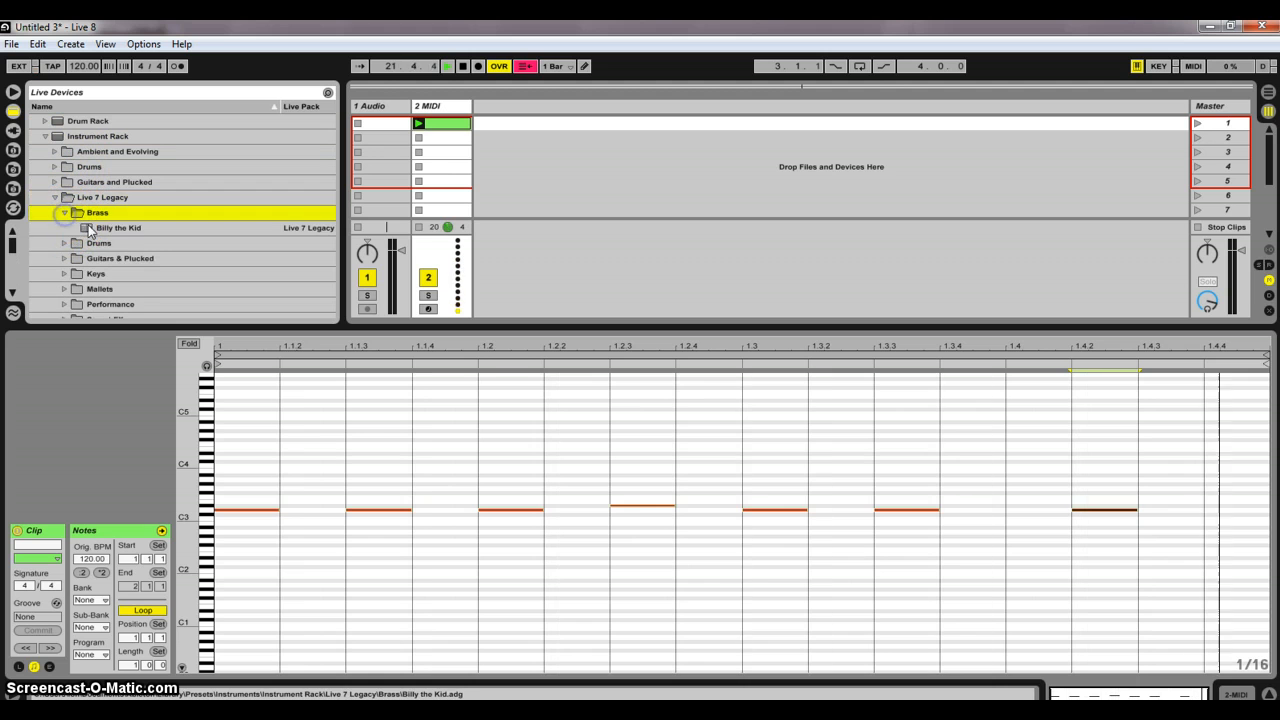
{"action": "left_click_drag", "start_coordinate": [90, 228], "coordinate": [435, 118]}
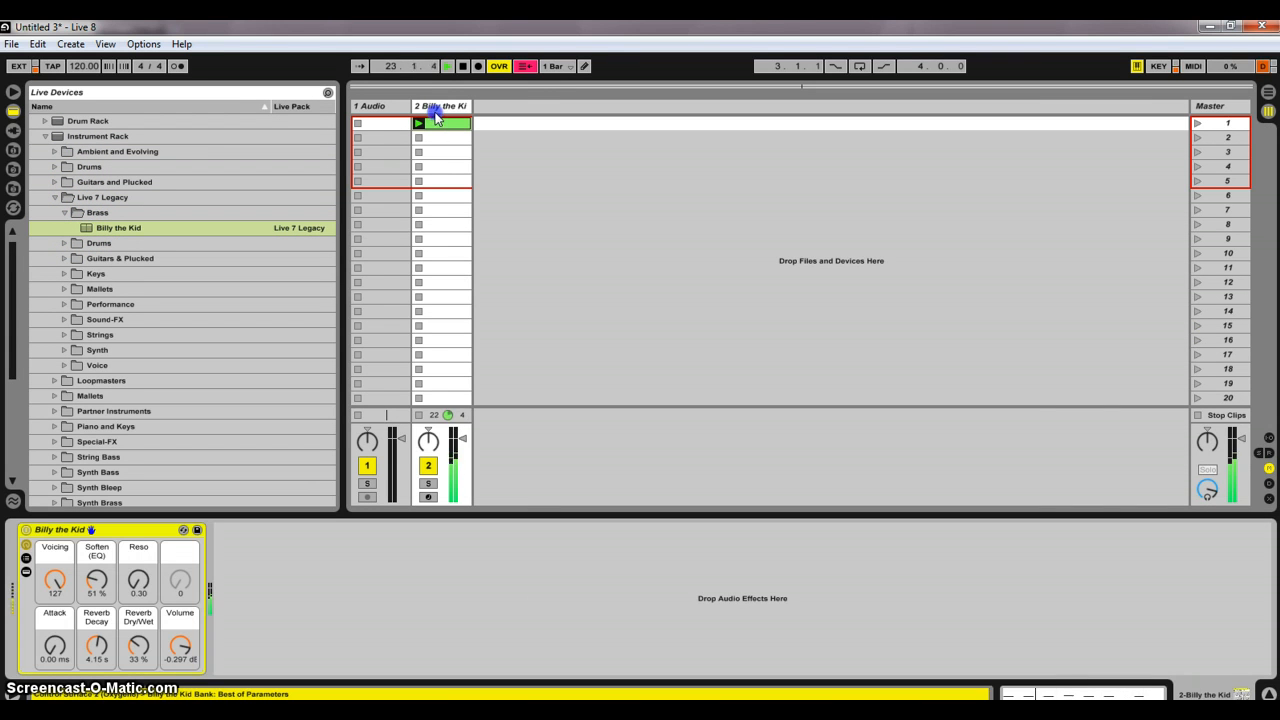
{"action": "left_click", "coordinate": [87, 228]}
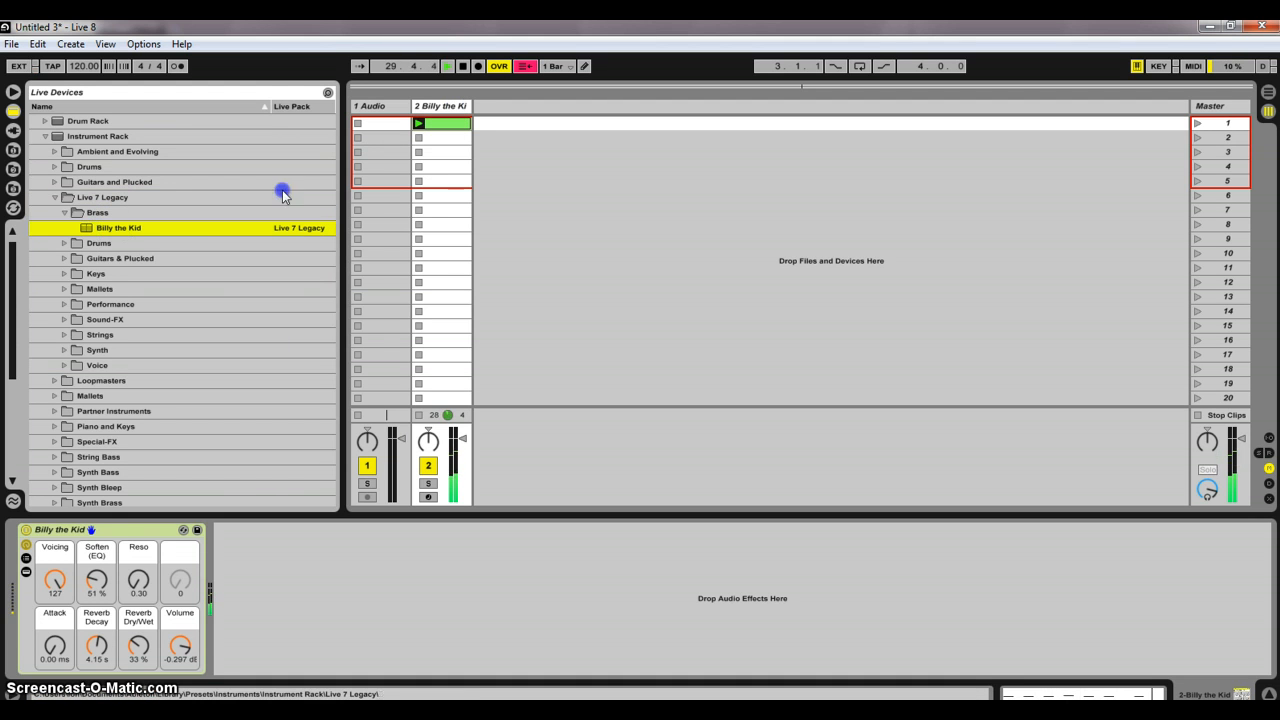
Step: Create a MIDI clip in the track's second slot with sixteenth notes C4 at 1, G4 at 1.2, C4 at 1.3 and G4 at 1.4
{"action": "double_click", "coordinate": [442, 125]}
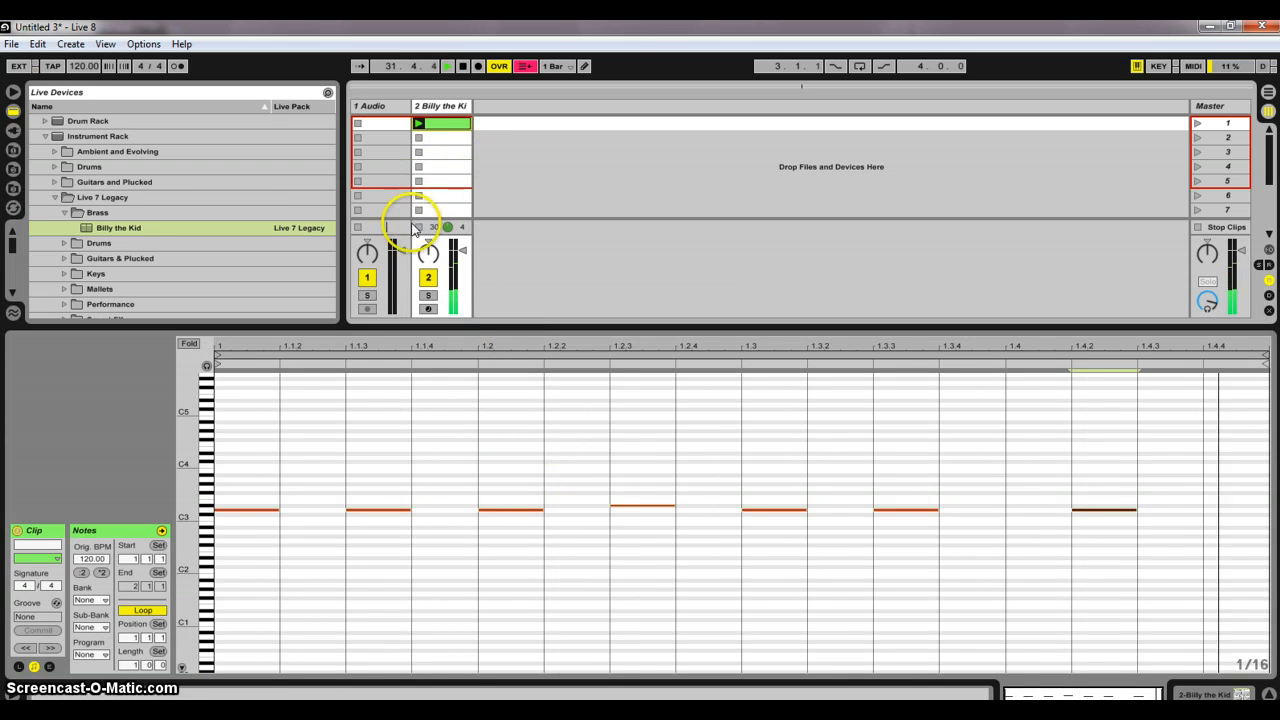
{"action": "double_click", "coordinate": [441, 138]}
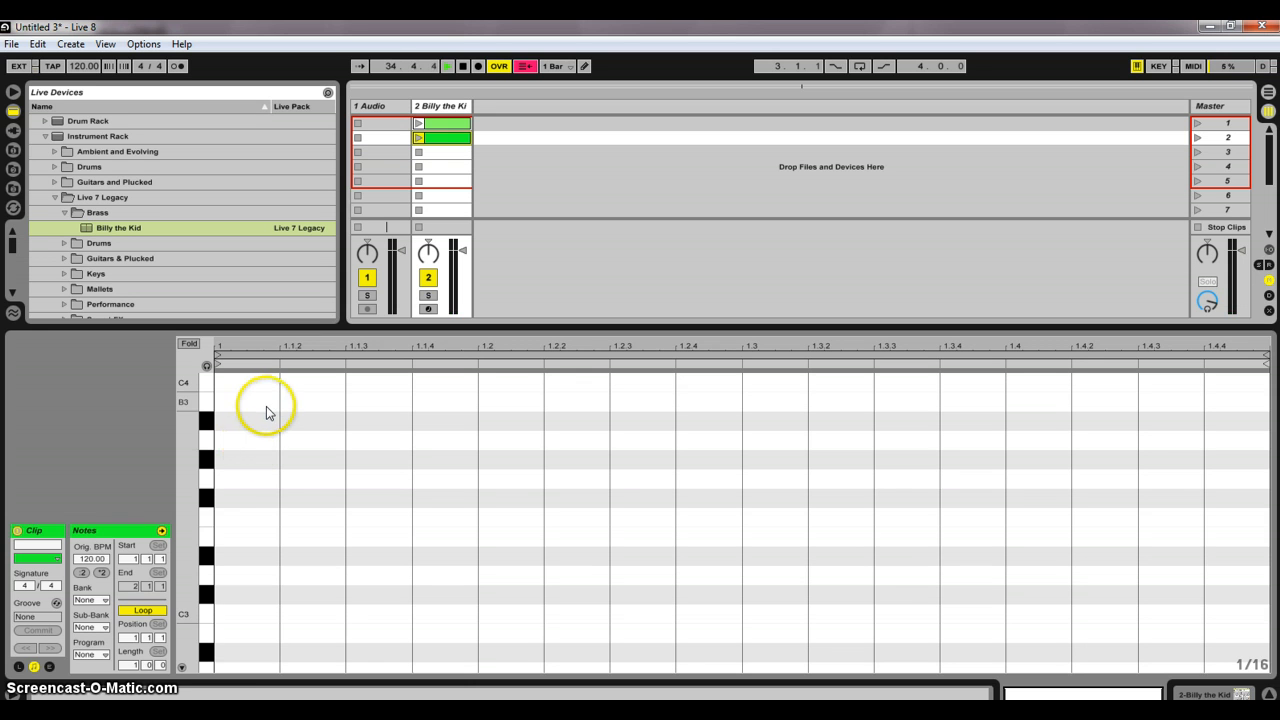
{"action": "scroll", "coordinate": [266, 406], "scroll_direction": "up", "scroll_amount": 2}
{"action": "double_click", "coordinate": [253, 458]}
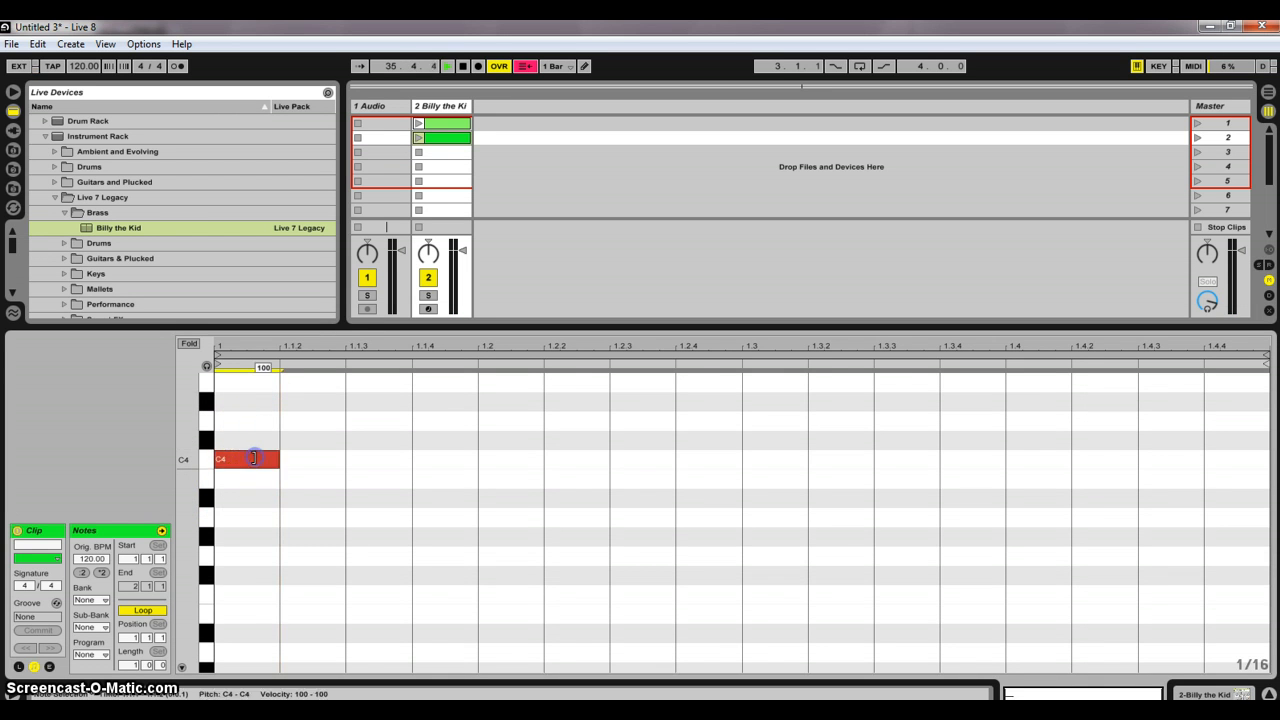
{"action": "left_click_drag", "start_coordinate": [189, 451], "coordinate": [190, 455]}
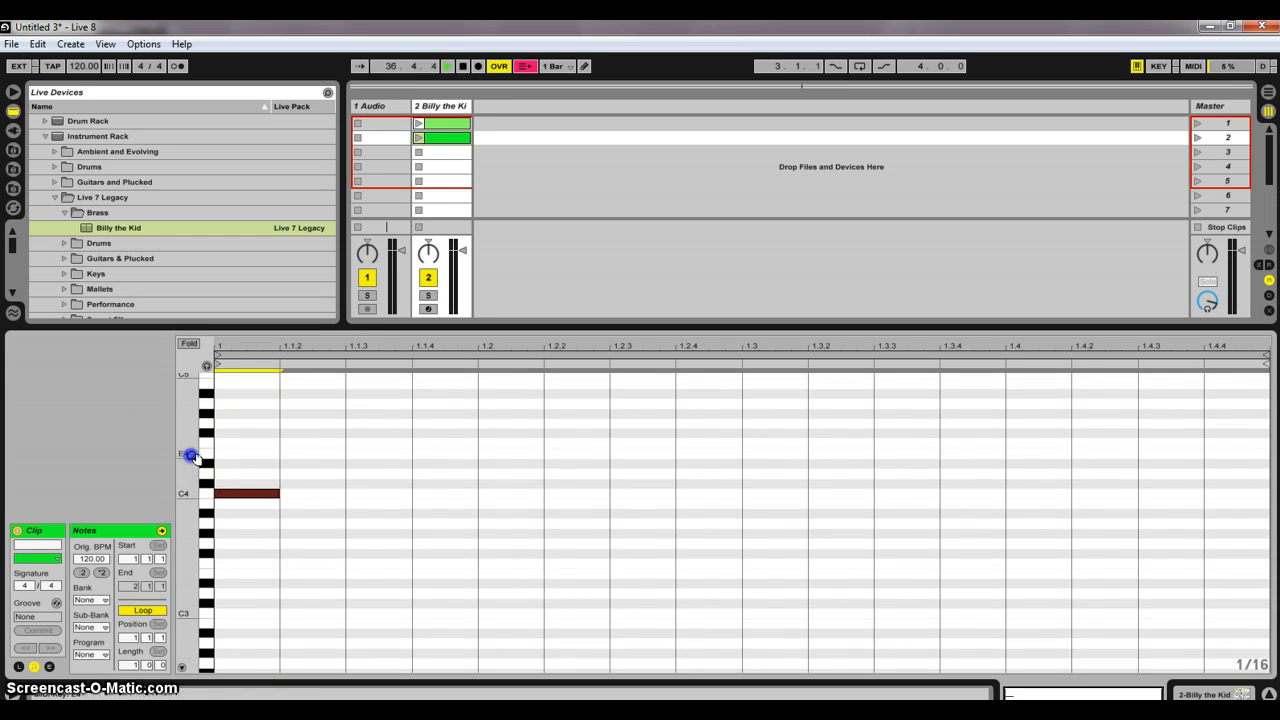
{"action": "double_click", "coordinate": [505, 430]}
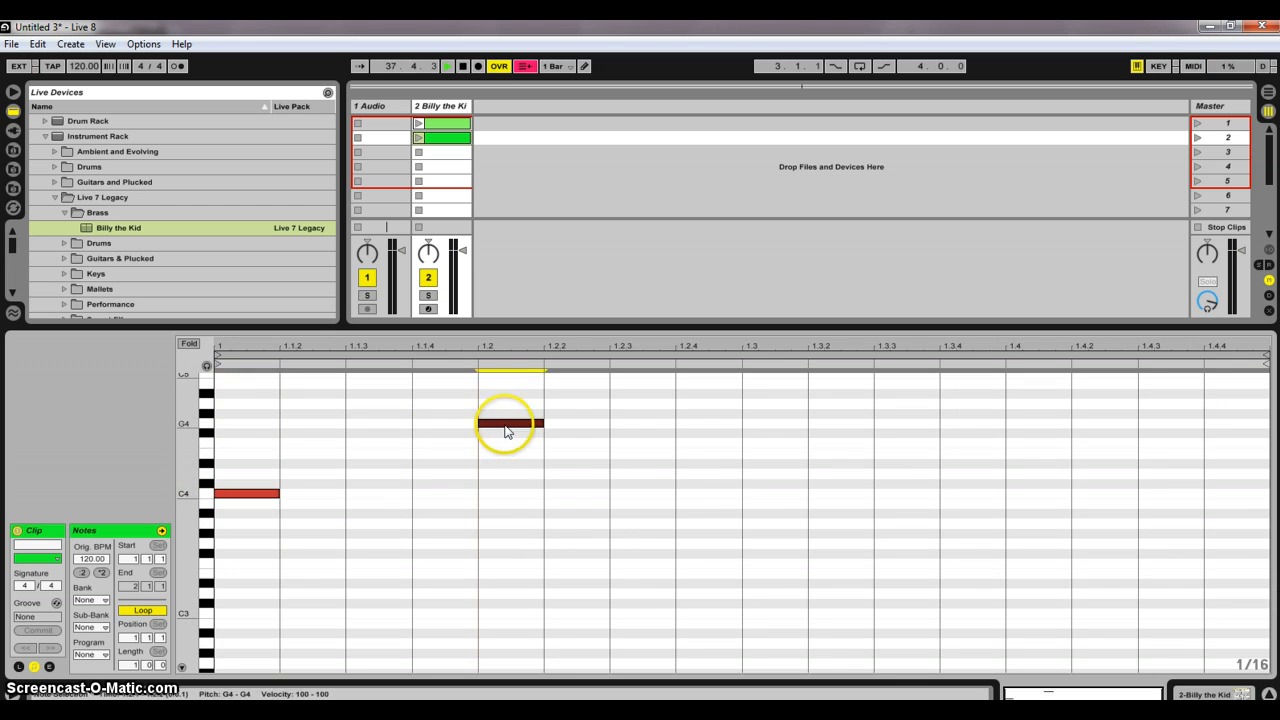
{"action": "double_click", "coordinate": [777, 493]}
{"action": "left_click", "coordinate": [1050, 427]}
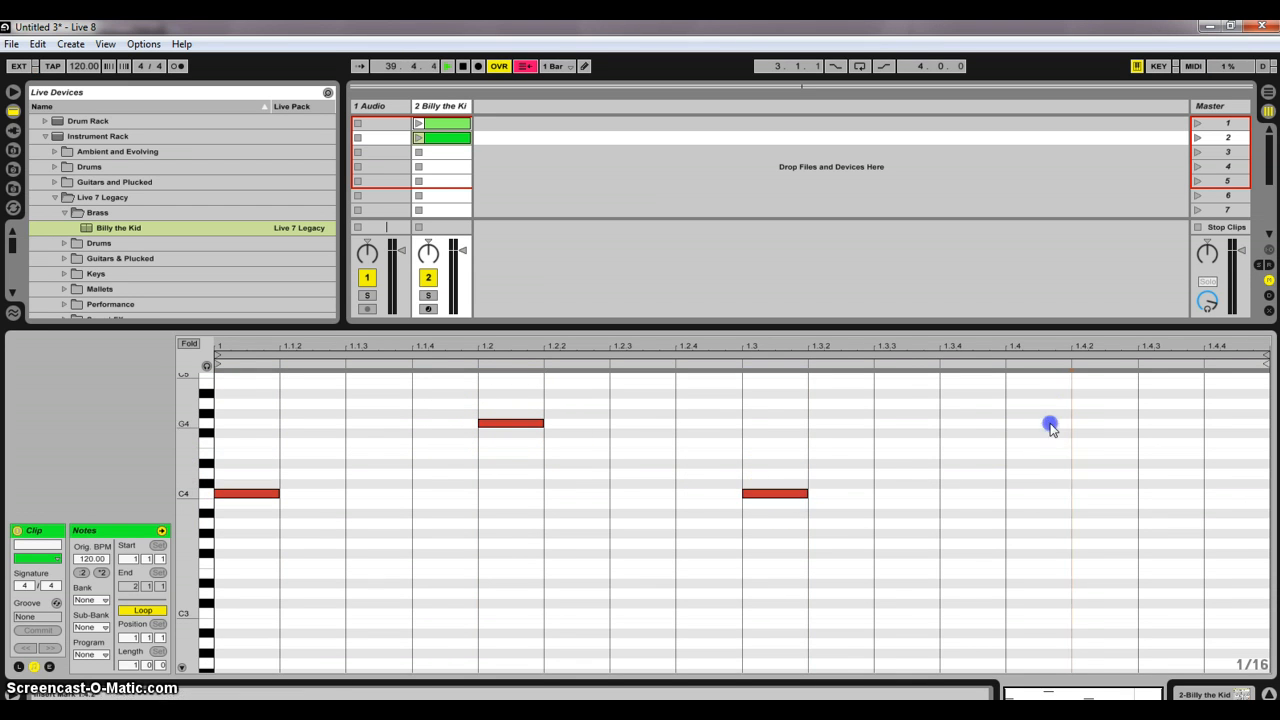
{"action": "double_click", "coordinate": [1050, 427]}
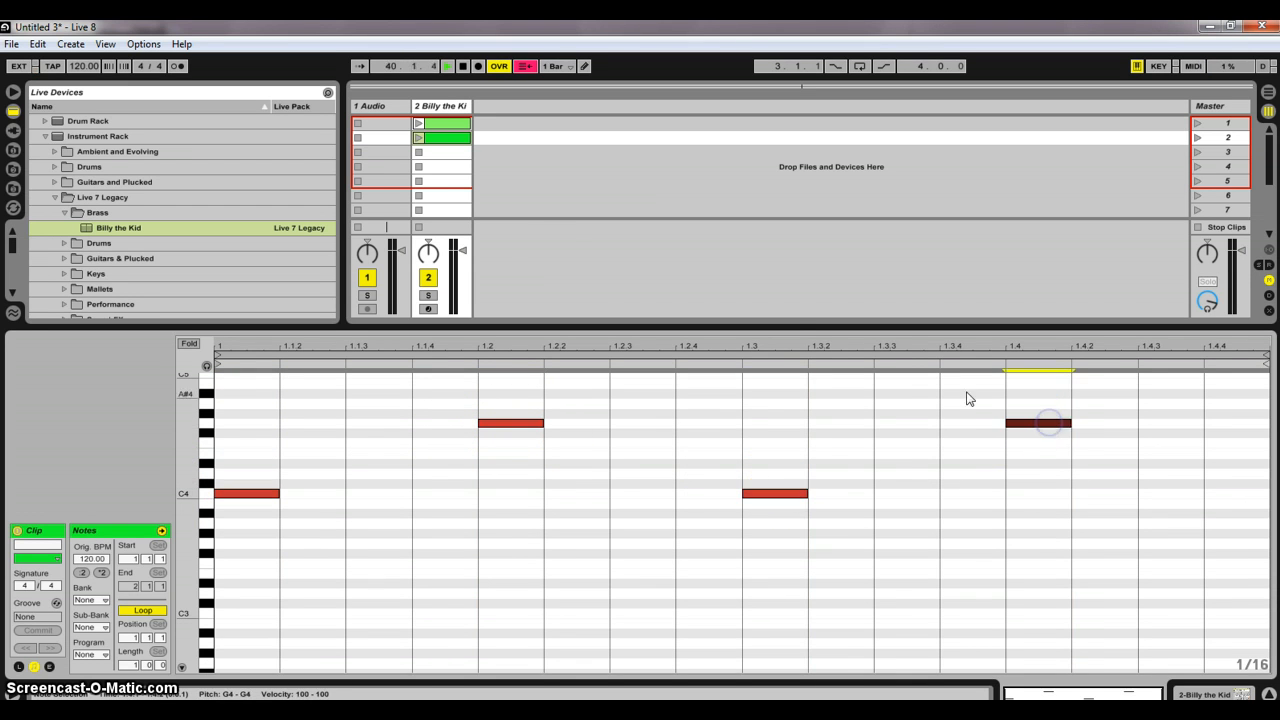
Step: Play the second clip and move its two G4 notes down to C4
{"action": "left_click", "coordinate": [419, 138]}
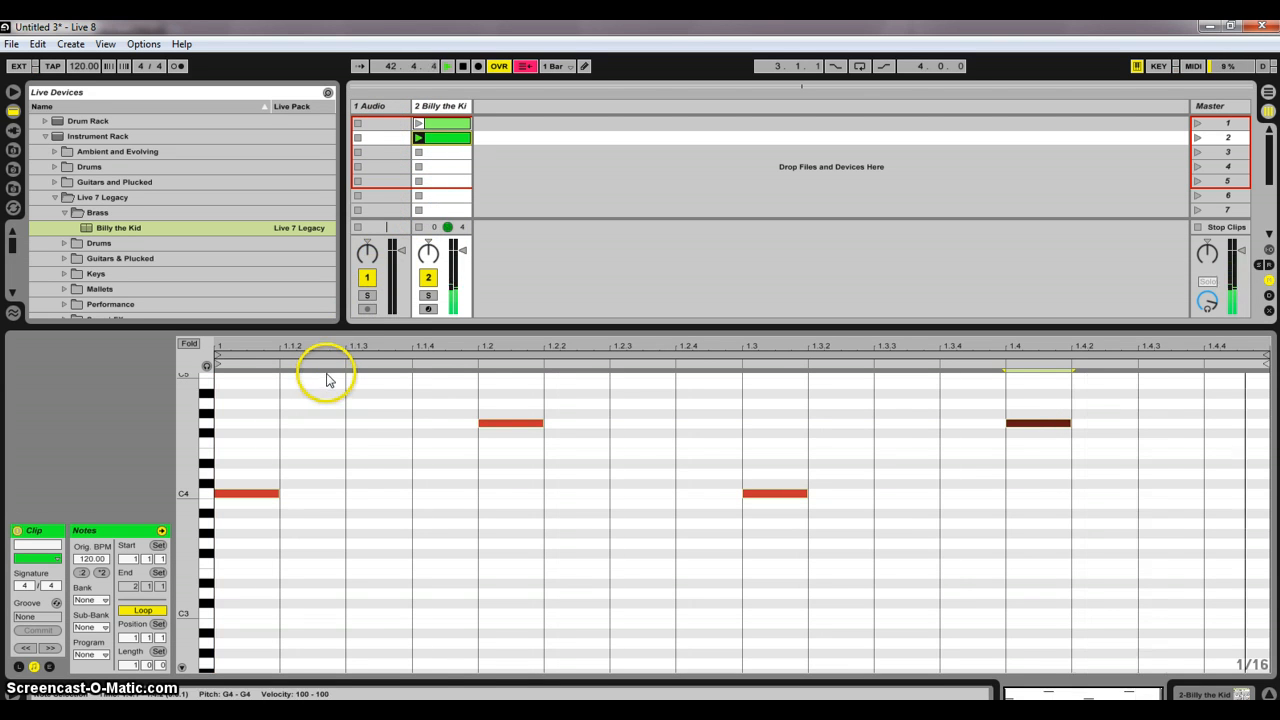
{"action": "left_click_drag", "start_coordinate": [504, 427], "coordinate": [491, 493]}
{"action": "left_click_drag", "start_coordinate": [1008, 426], "coordinate": [1030, 497]}
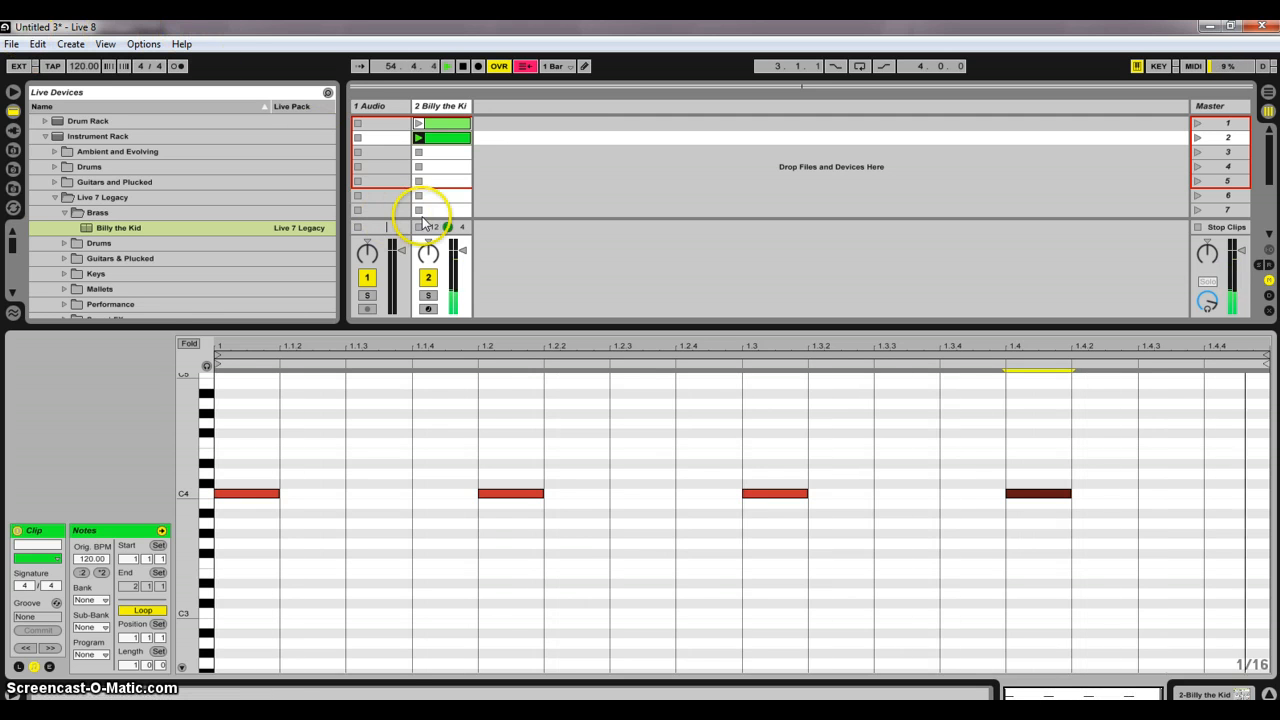
Step: Stop playback and browse the instrument rack categories, with the Live 7 Legacy folder collapsed and the browser area enlarged
{"action": "left_click", "coordinate": [465, 66]}
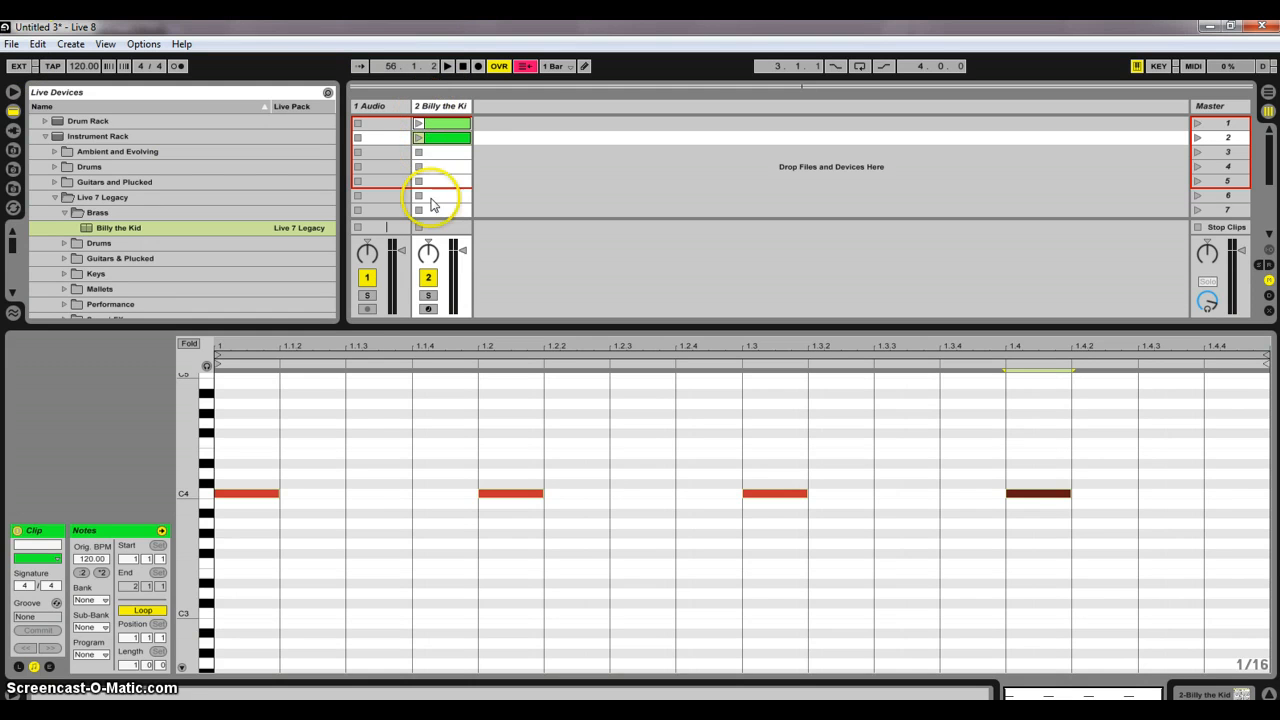
{"action": "scroll", "coordinate": [157, 226], "scroll_direction": "down", "scroll_amount": 2}
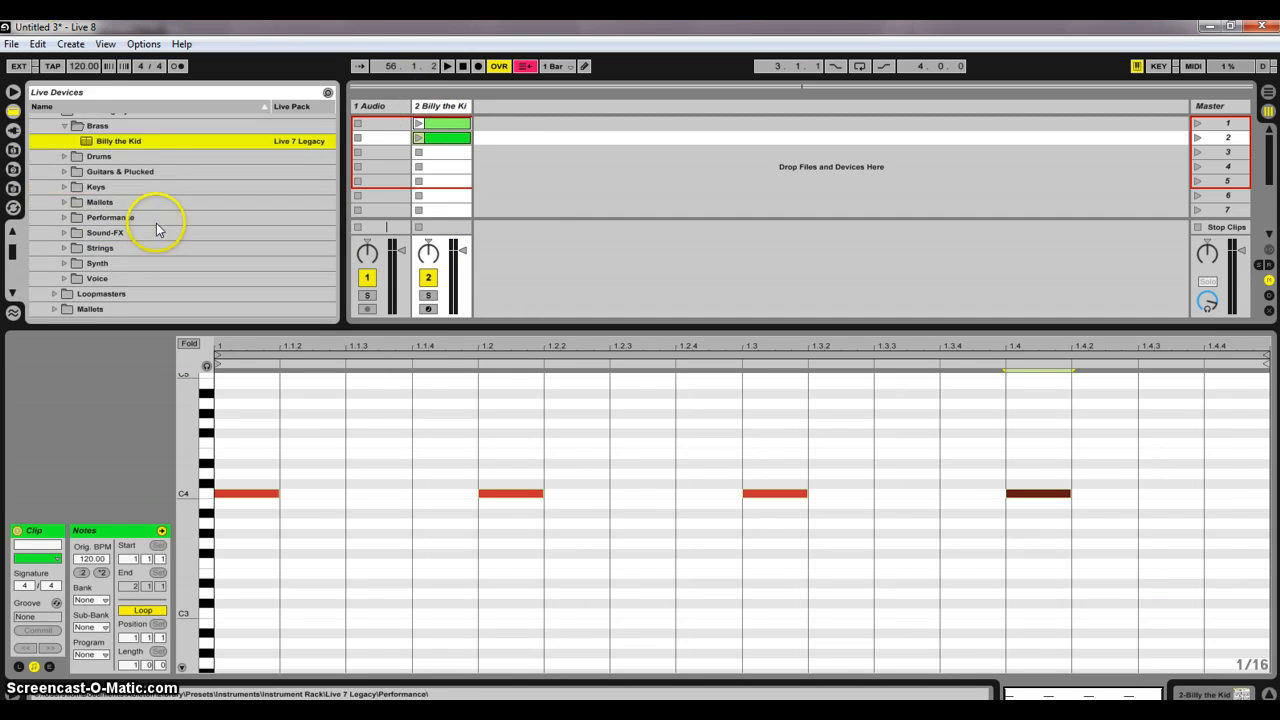
{"action": "scroll", "coordinate": [130, 220], "scroll_direction": "up", "scroll_amount": 2}
{"action": "left_click", "coordinate": [55, 197]}
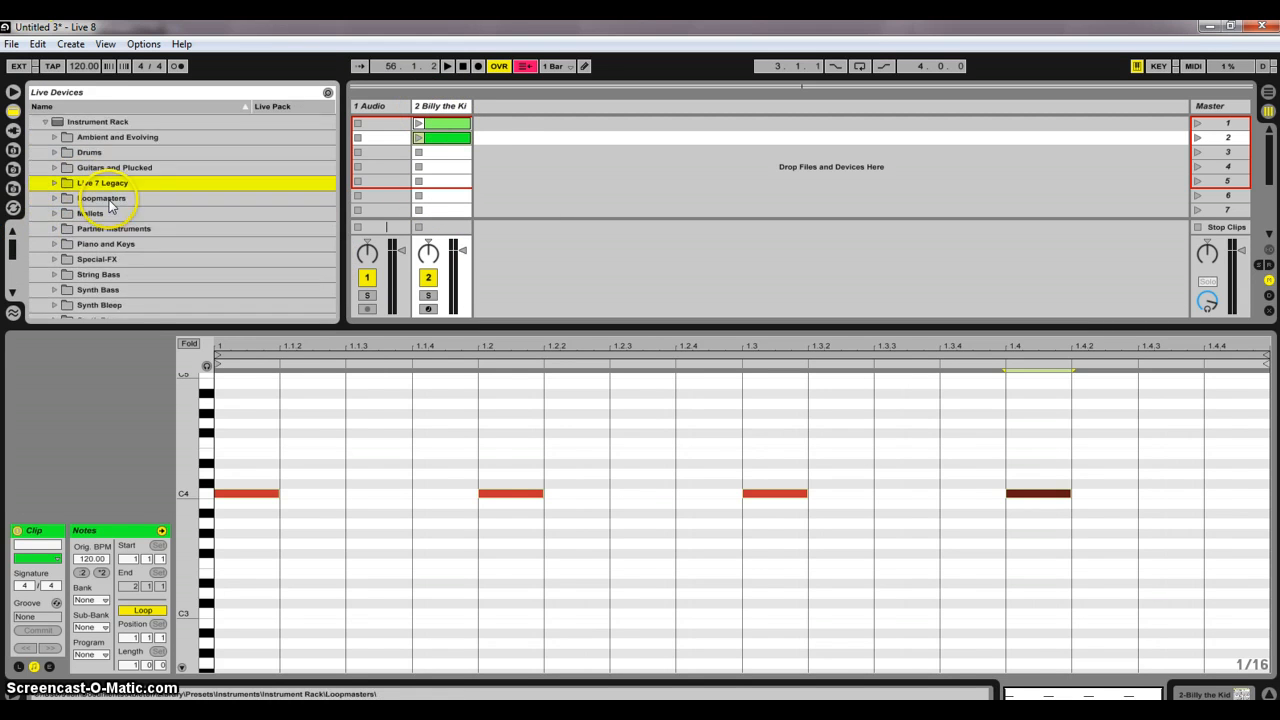
{"action": "scroll", "coordinate": [114, 180], "scroll_direction": "down", "scroll_amount": 3}
{"action": "left_click", "coordinate": [112, 320]}
{"action": "left_click_drag", "start_coordinate": [112, 320], "coordinate": [117, 437]}
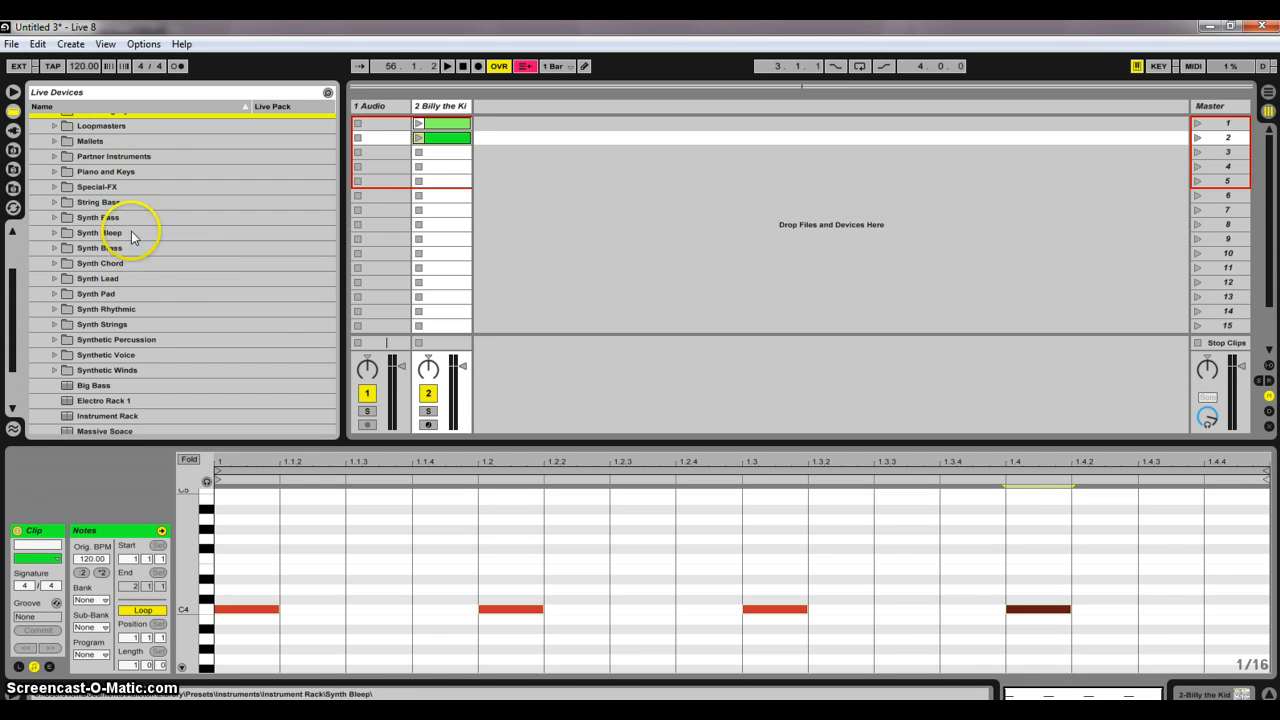
Step: Browse the plug-in devices and collapse the Glitch and Bit Reduction and TAL Plugins folders
{"action": "left_click", "coordinate": [13, 130]}
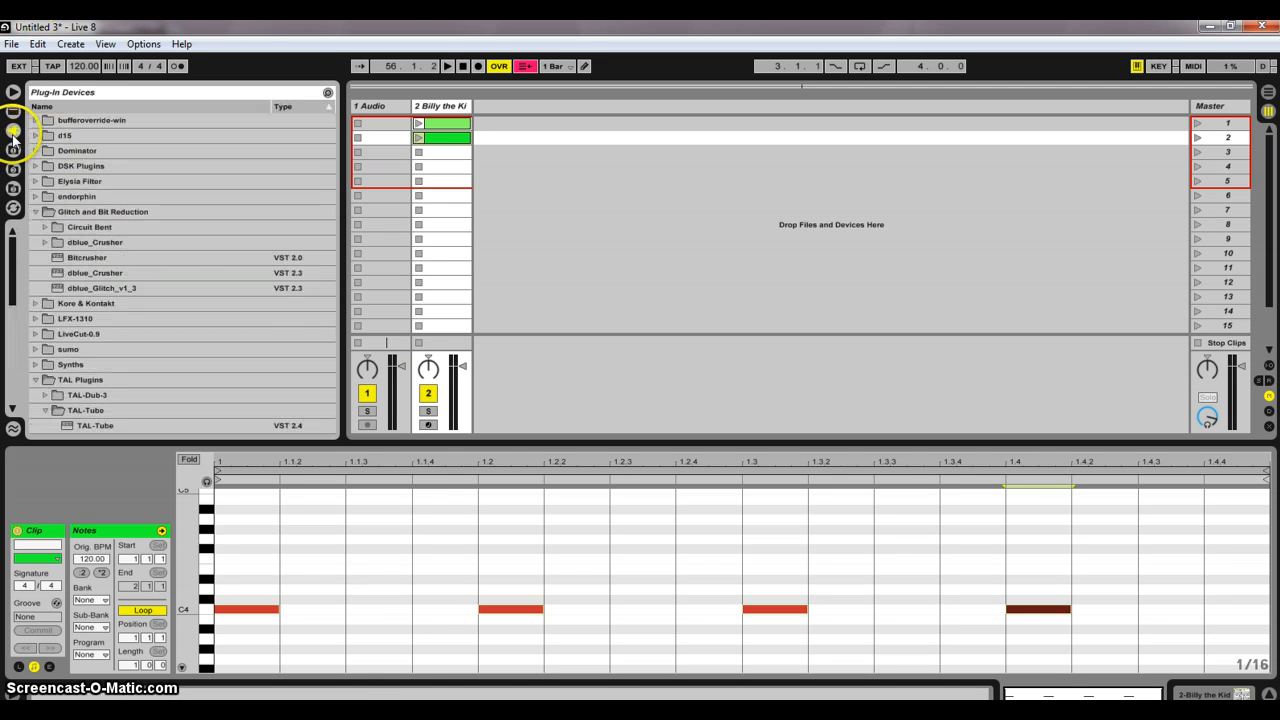
{"action": "left_click", "coordinate": [37, 212]}
{"action": "left_click_drag", "start_coordinate": [18, 297], "coordinate": [24, 246]}
{"action": "left_click", "coordinate": [35, 303]}
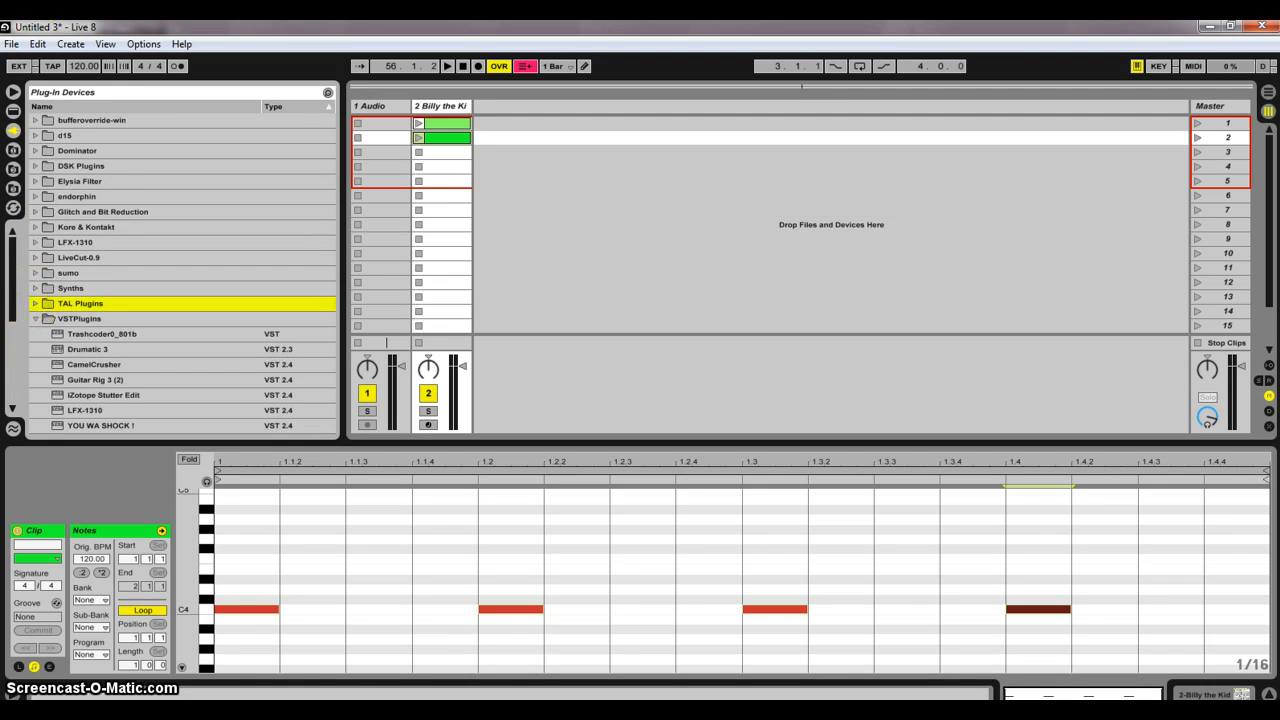
Step: Load the Keys-Acoustic Piano preset from the Piano and Keys instrument racks onto the MIDI track
{"action": "left_click", "coordinate": [16, 112]}
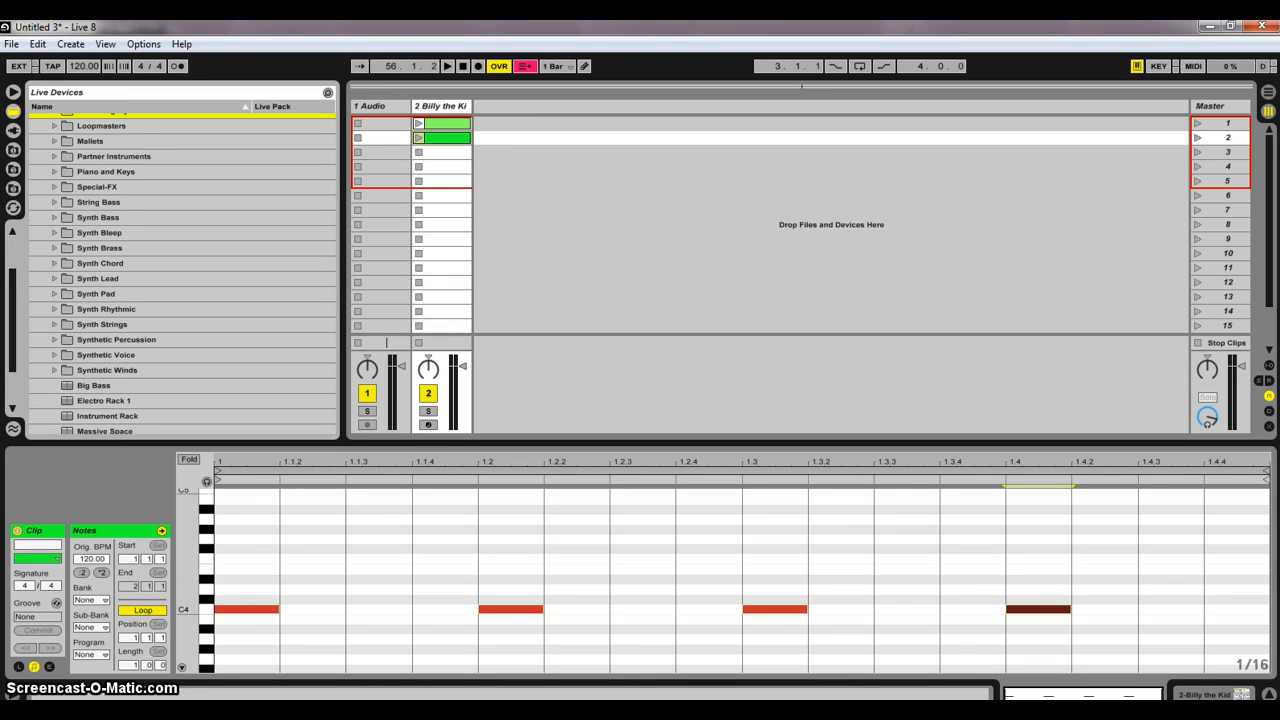
{"action": "left_click", "coordinate": [54, 171]}
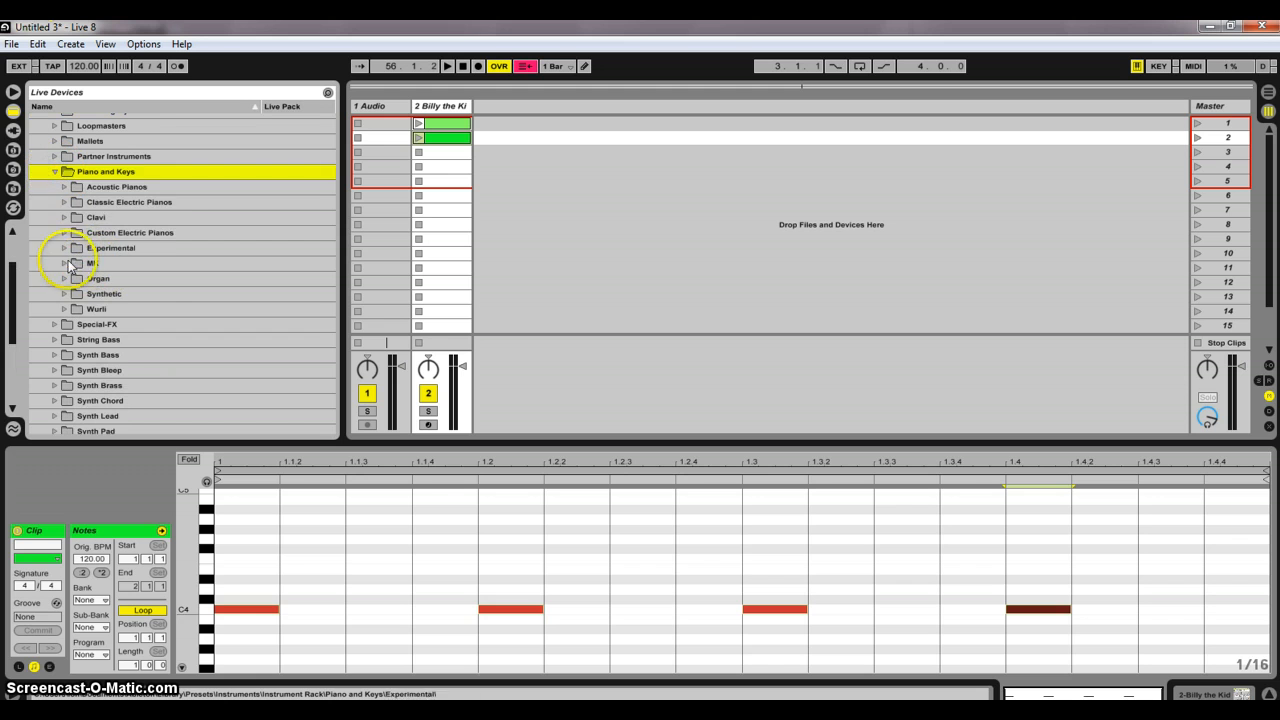
{"action": "left_click", "coordinate": [64, 187]}
{"action": "left_click", "coordinate": [102, 204]}
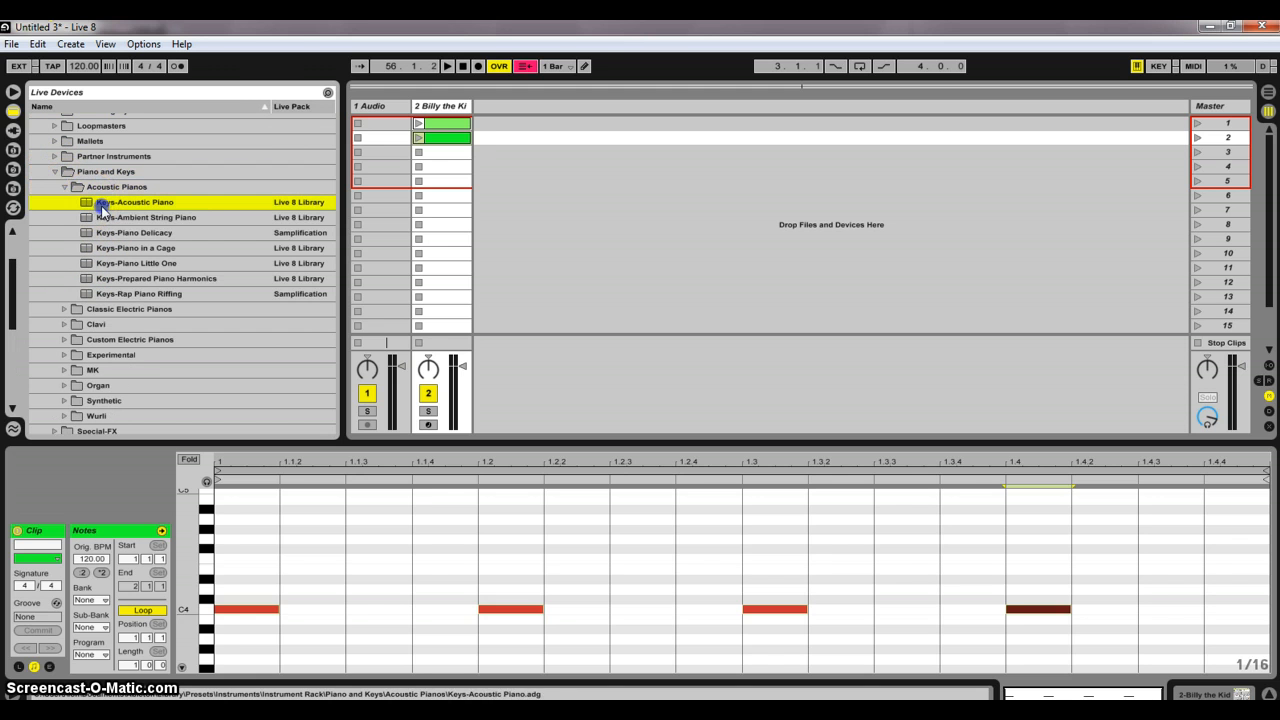
{"action": "left_click", "coordinate": [432, 108]}
{"action": "left_click_drag", "start_coordinate": [432, 113], "coordinate": [436, 104]}
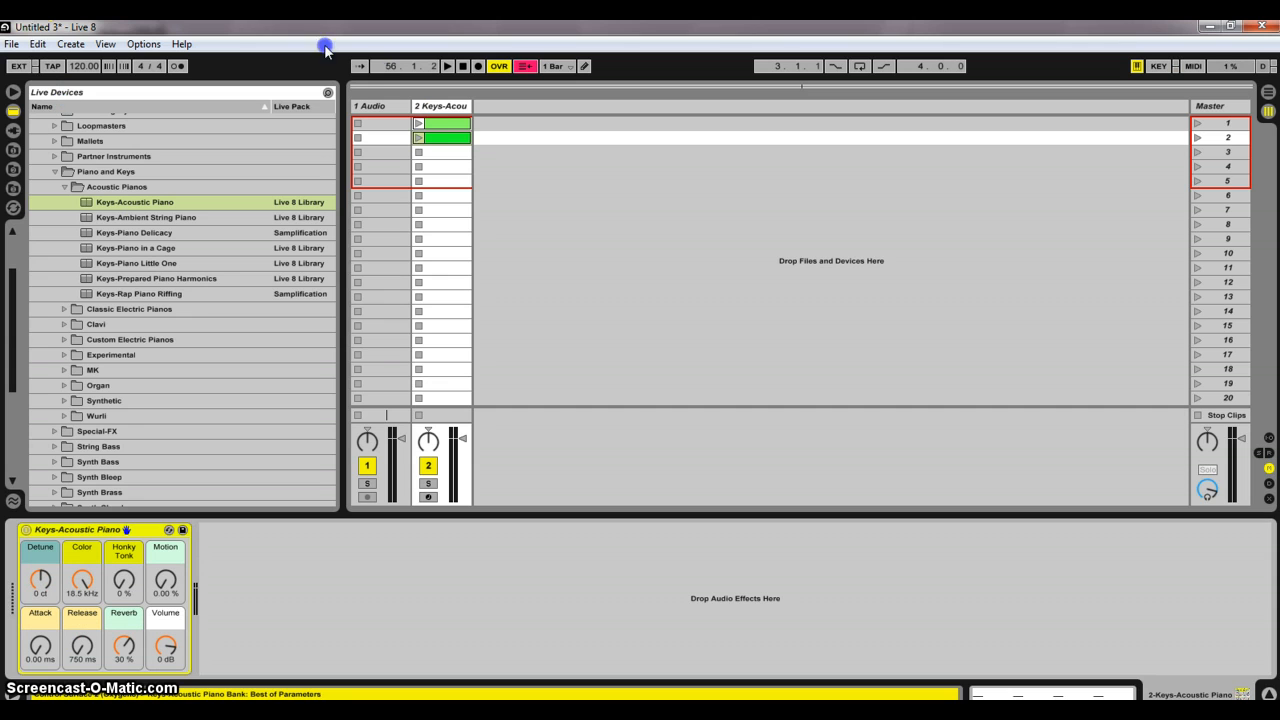
Step: Delete both existing clips from the MIDI track
{"action": "left_click", "coordinate": [452, 125]}
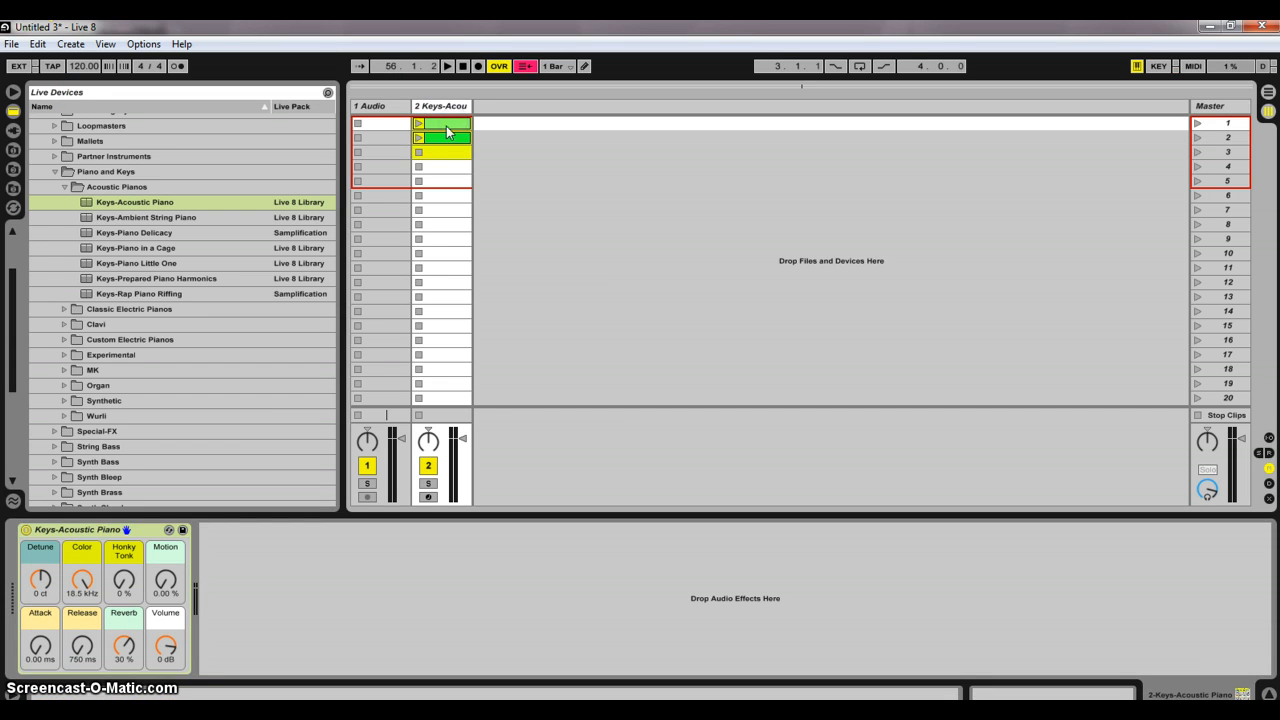
{"action": "left_click", "coordinate": [440, 139]}
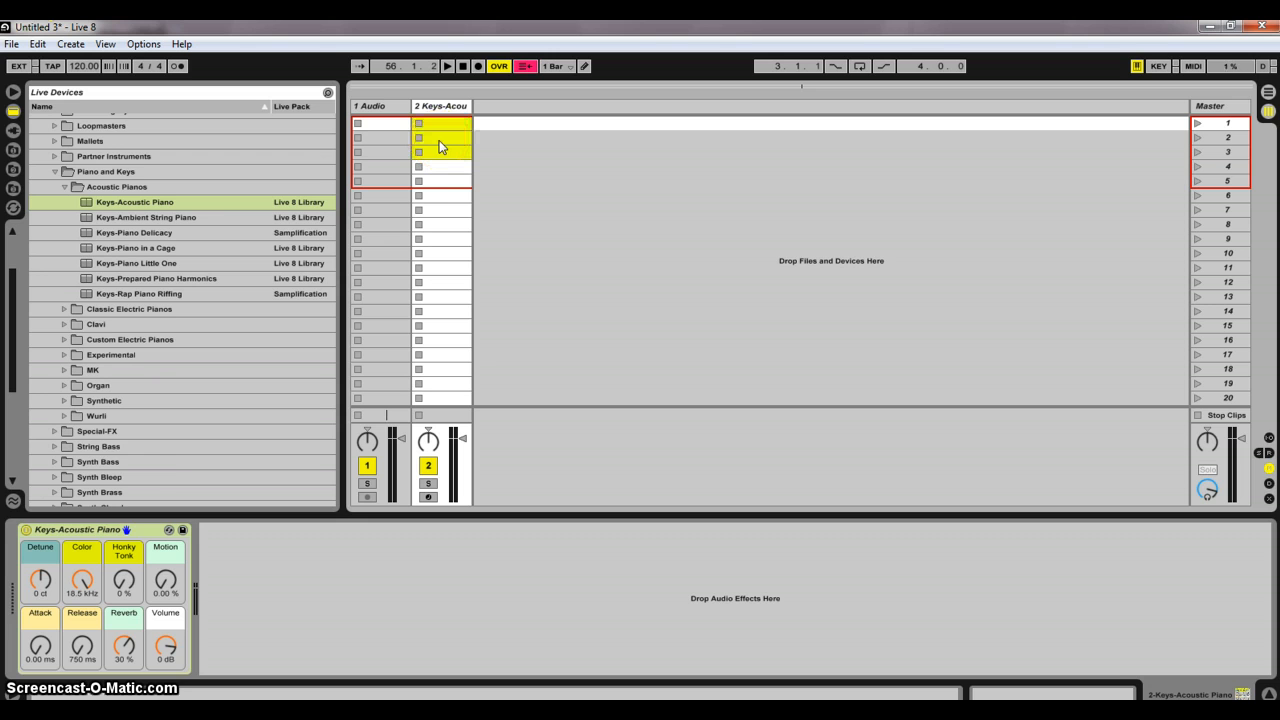
{"action": "left_click", "coordinate": [448, 139]}
Step: Create a MIDI clip in the track's first slot and delete it again
{"action": "double_click", "coordinate": [450, 125]}
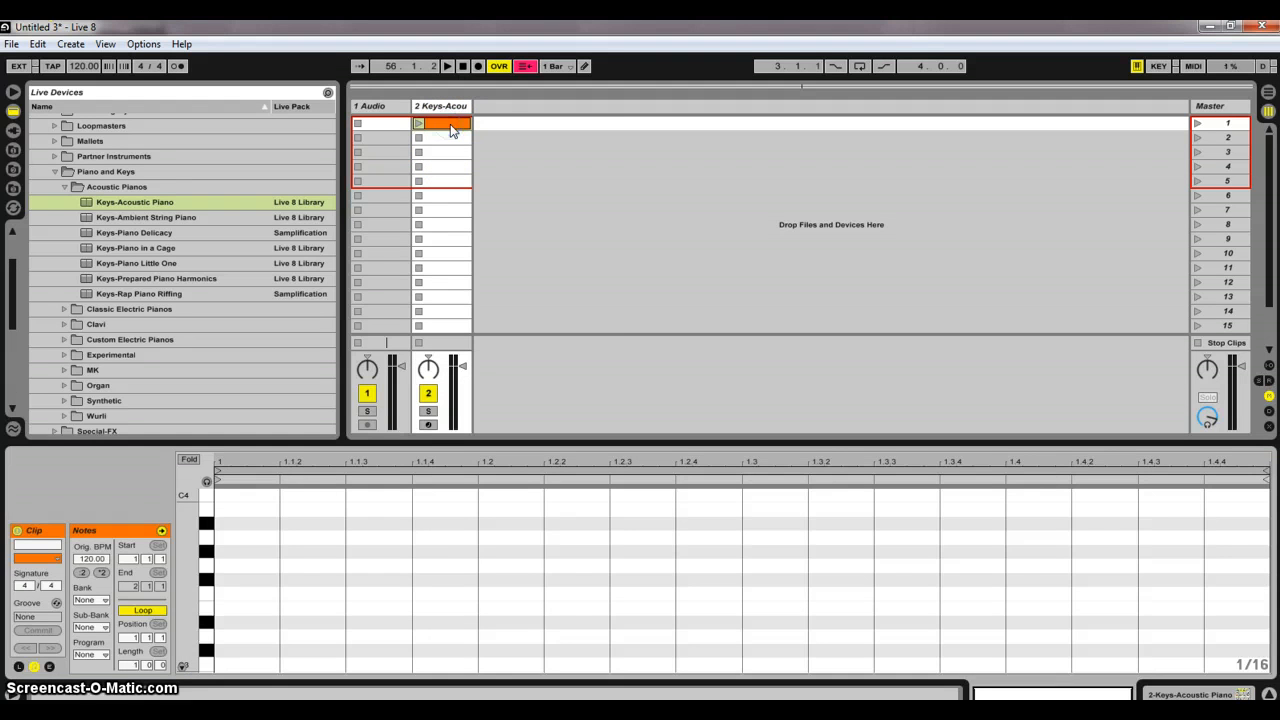
{"action": "right_click", "coordinate": [450, 134]}
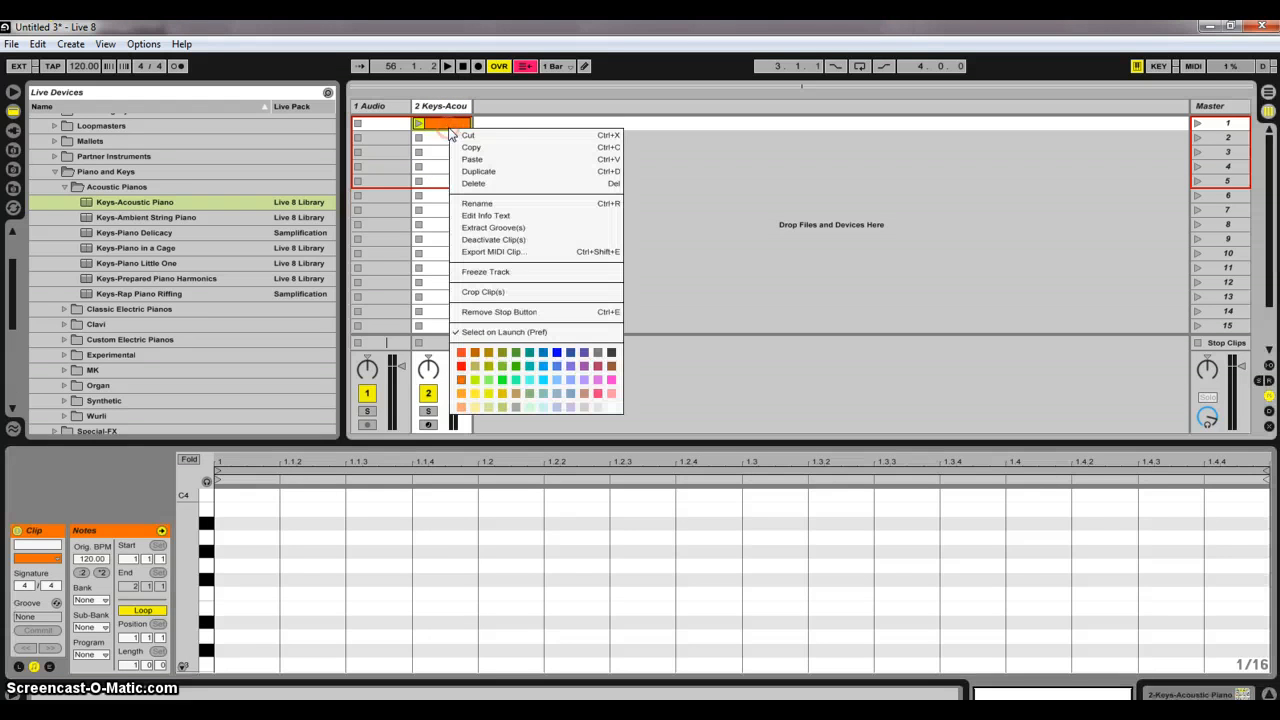
{"action": "left_click", "coordinate": [487, 188]}
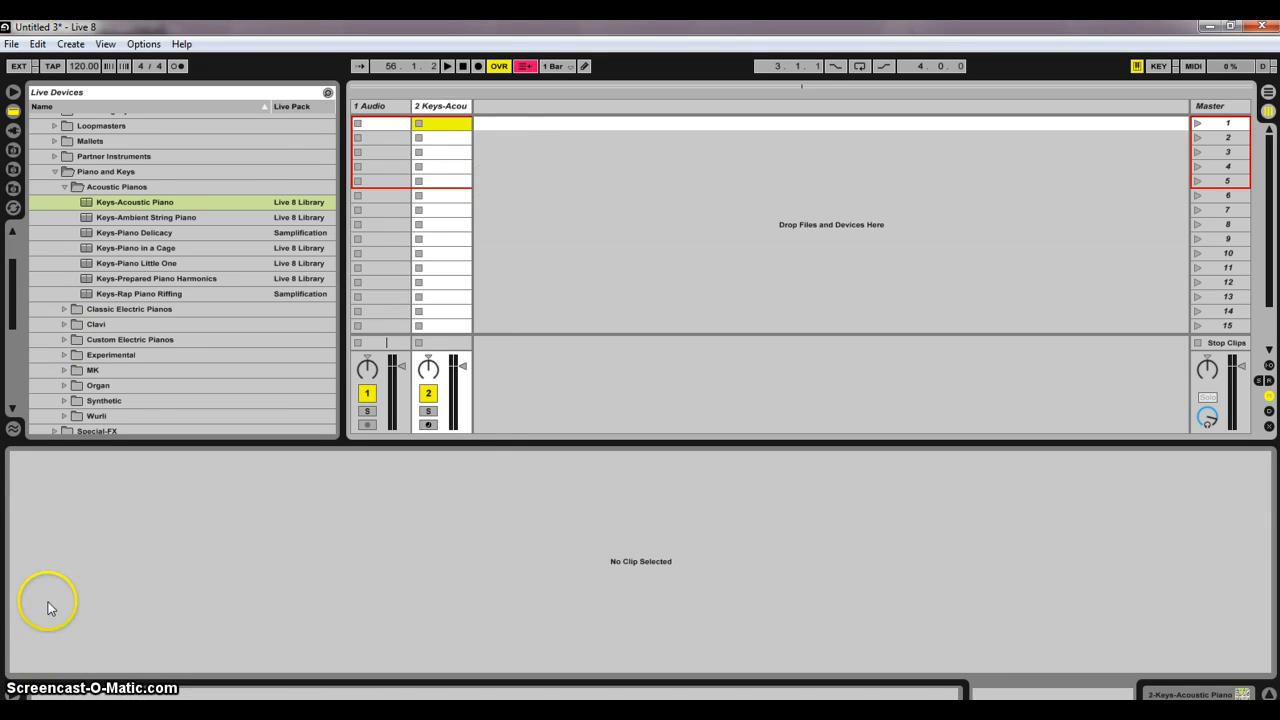
Step: Create an empty MIDI clip in the track's first slot and enlarge its note editor to show more octaves
{"action": "double_click", "coordinate": [446, 124]}
{"action": "right_click", "coordinate": [447, 126]}
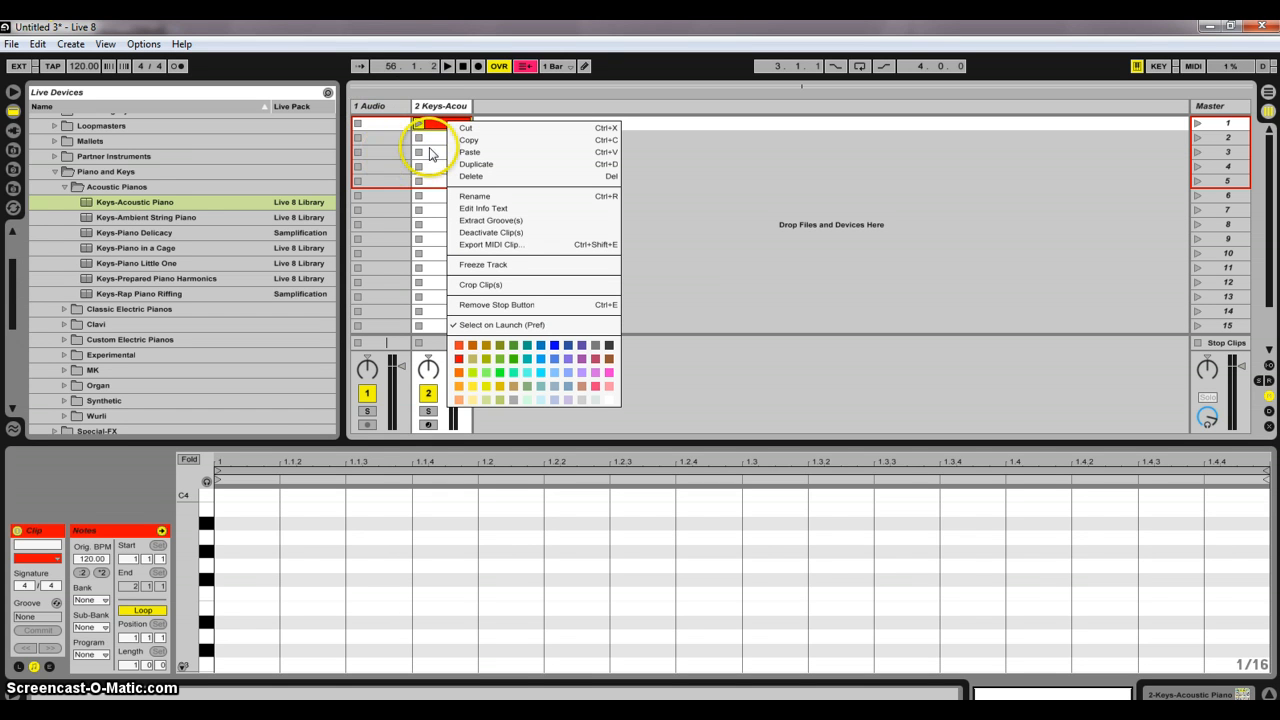
{"action": "left_click", "coordinate": [405, 198]}
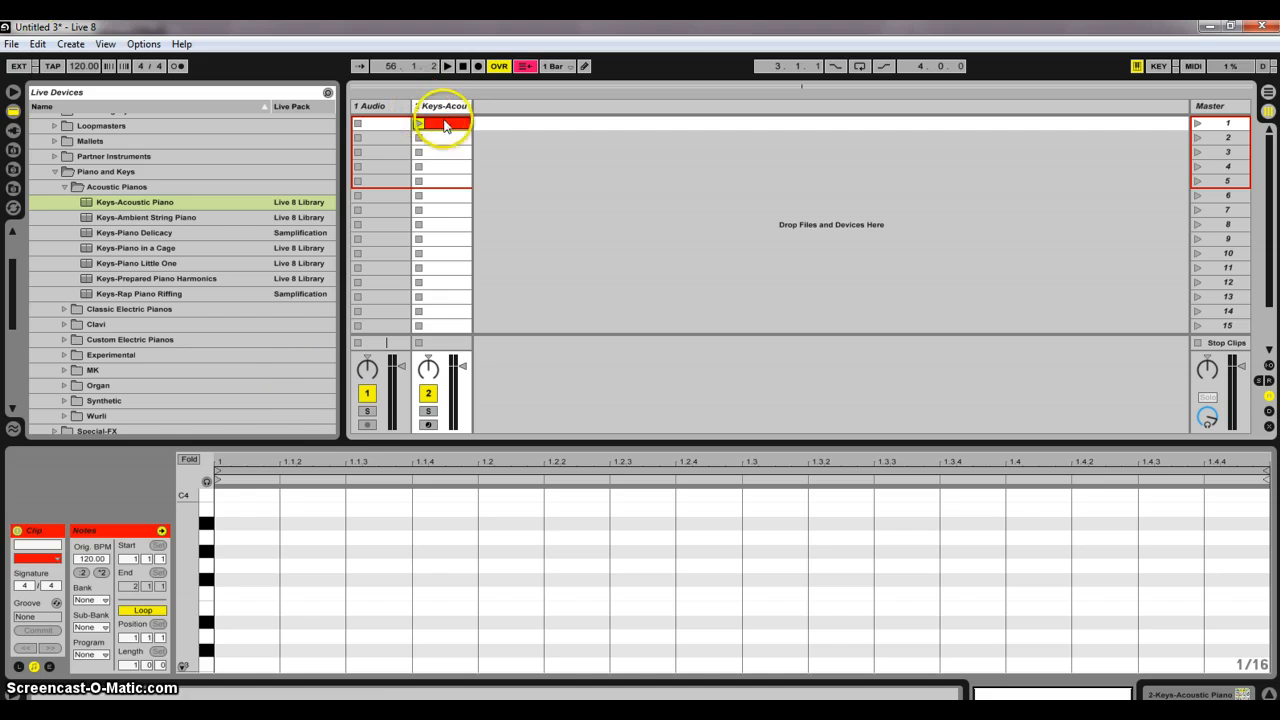
{"action": "left_click_drag", "start_coordinate": [375, 445], "coordinate": [386, 336]}
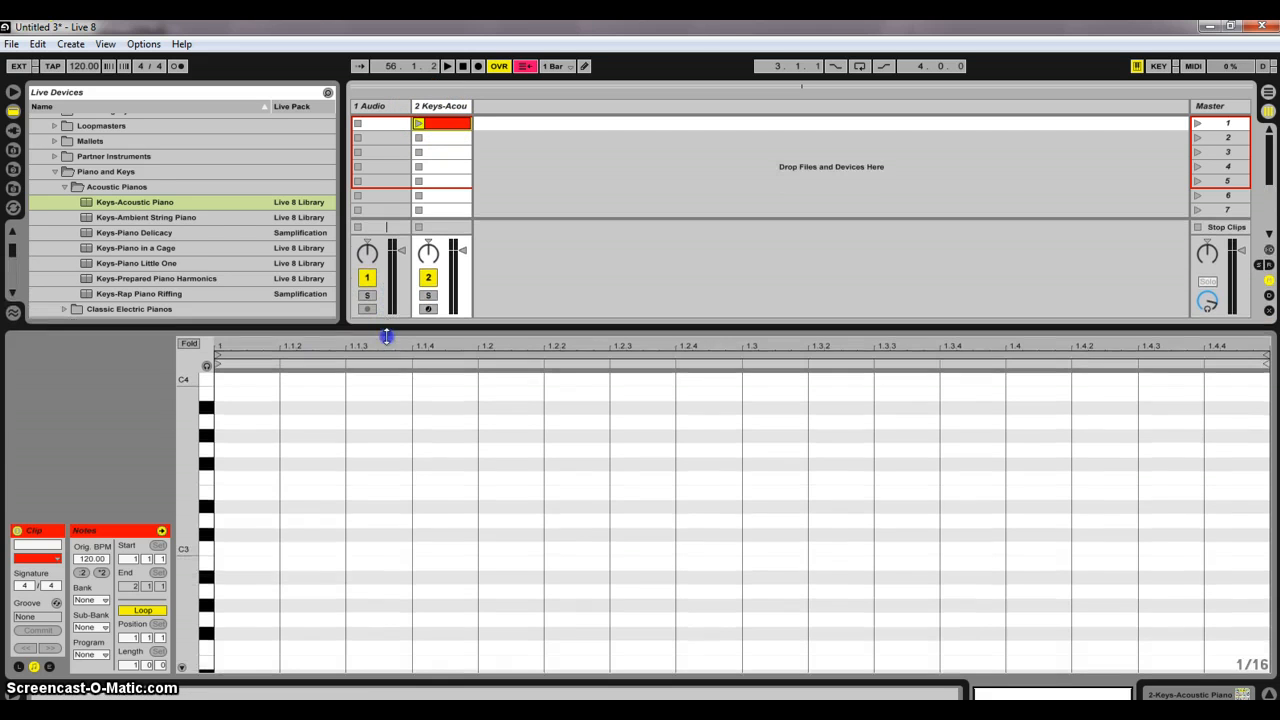
{"action": "left_click", "coordinate": [185, 568]}
{"action": "left_click_drag", "start_coordinate": [187, 540], "coordinate": [209, 522]}
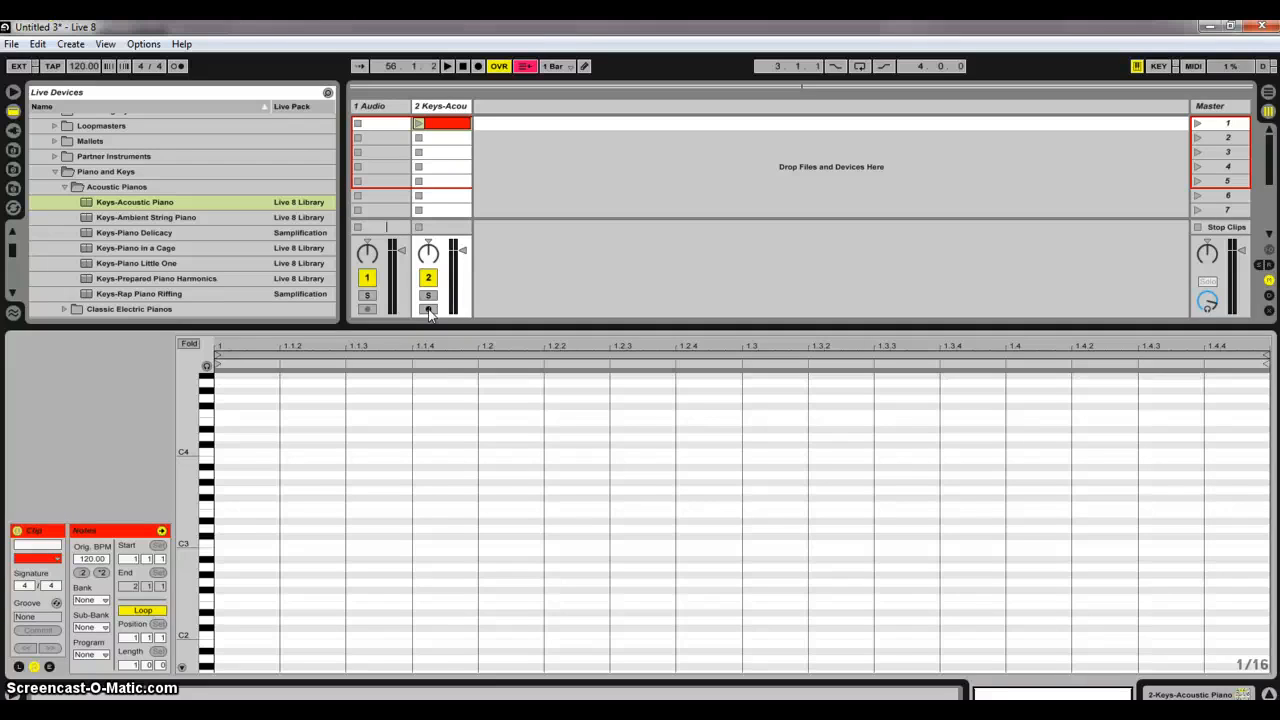
Step: Arm the MIDI track for recording and play test notes on the piano with the computer keyboard
{"action": "left_click", "coordinate": [428, 309]}
{"action": "left_click", "coordinate": [258, 283]}
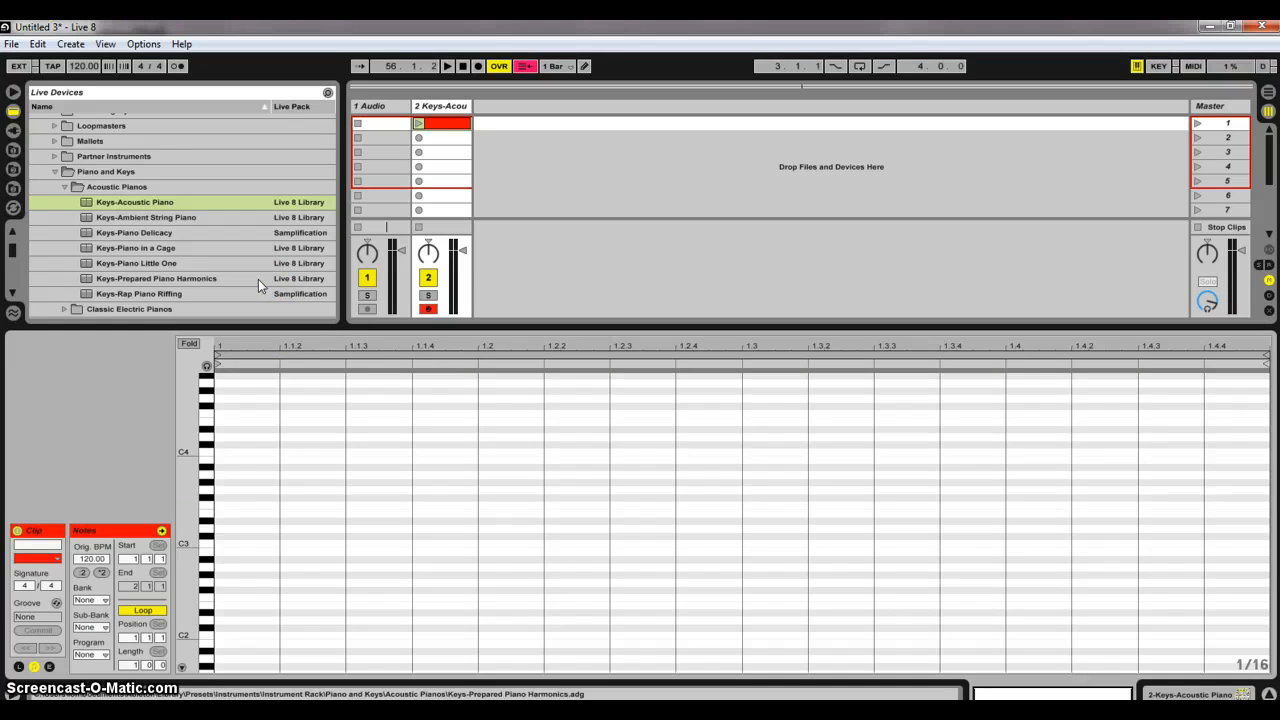
{"action": "key", "text": "a"}
{"action": "key", "text": "f"}
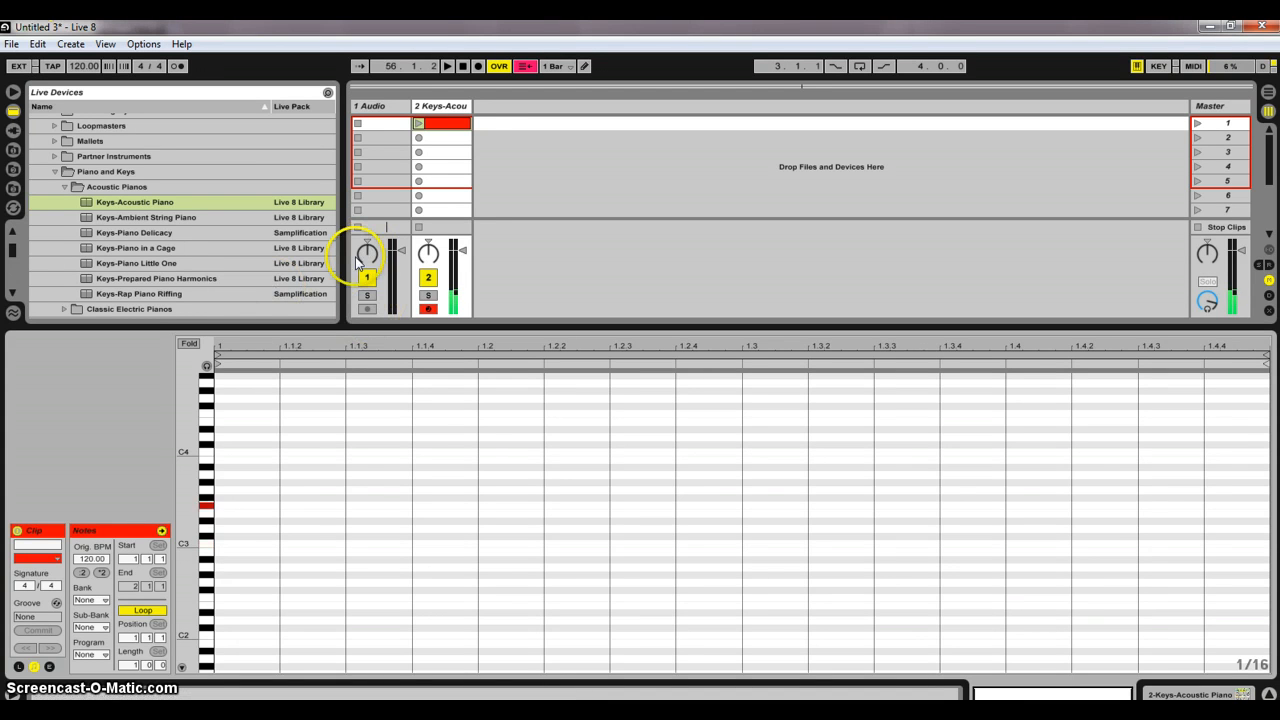
{"action": "key", "text": "a"}
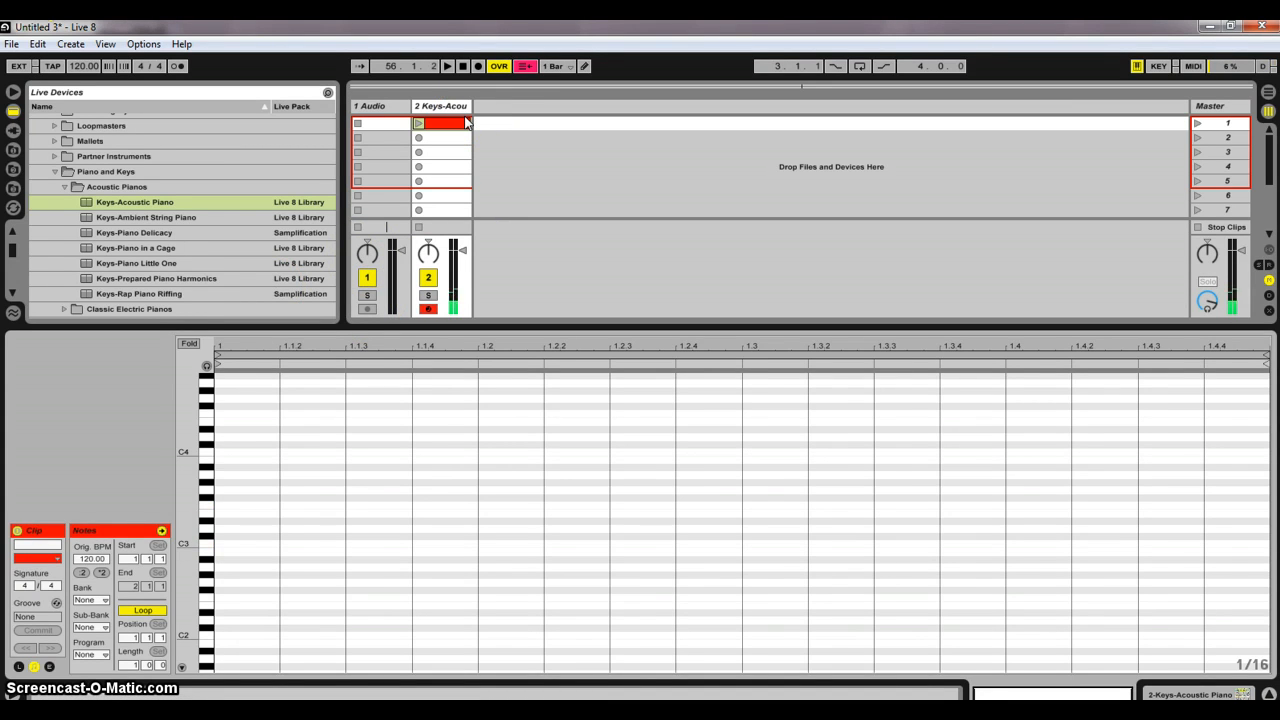
Step: Set the Keys-Acoustic Piano rack's Volume to 6.0 dB
{"action": "left_click", "coordinate": [450, 106]}
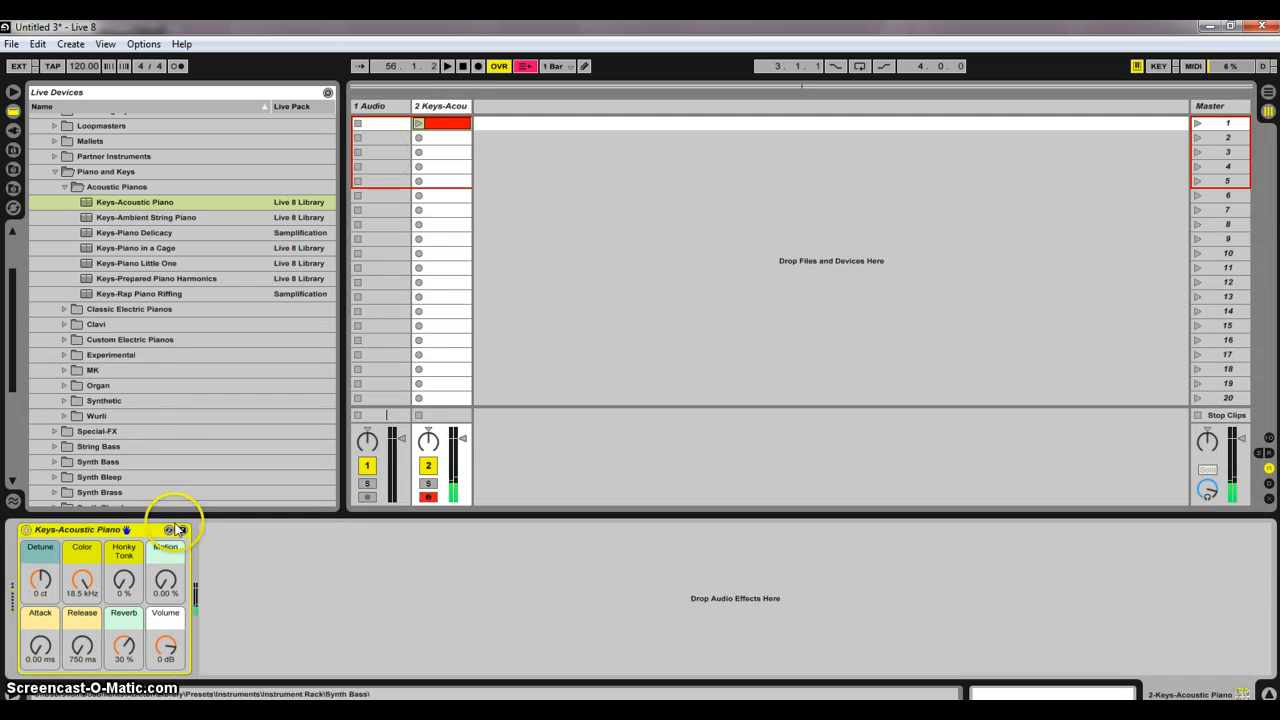
{"action": "left_click", "coordinate": [168, 650]}
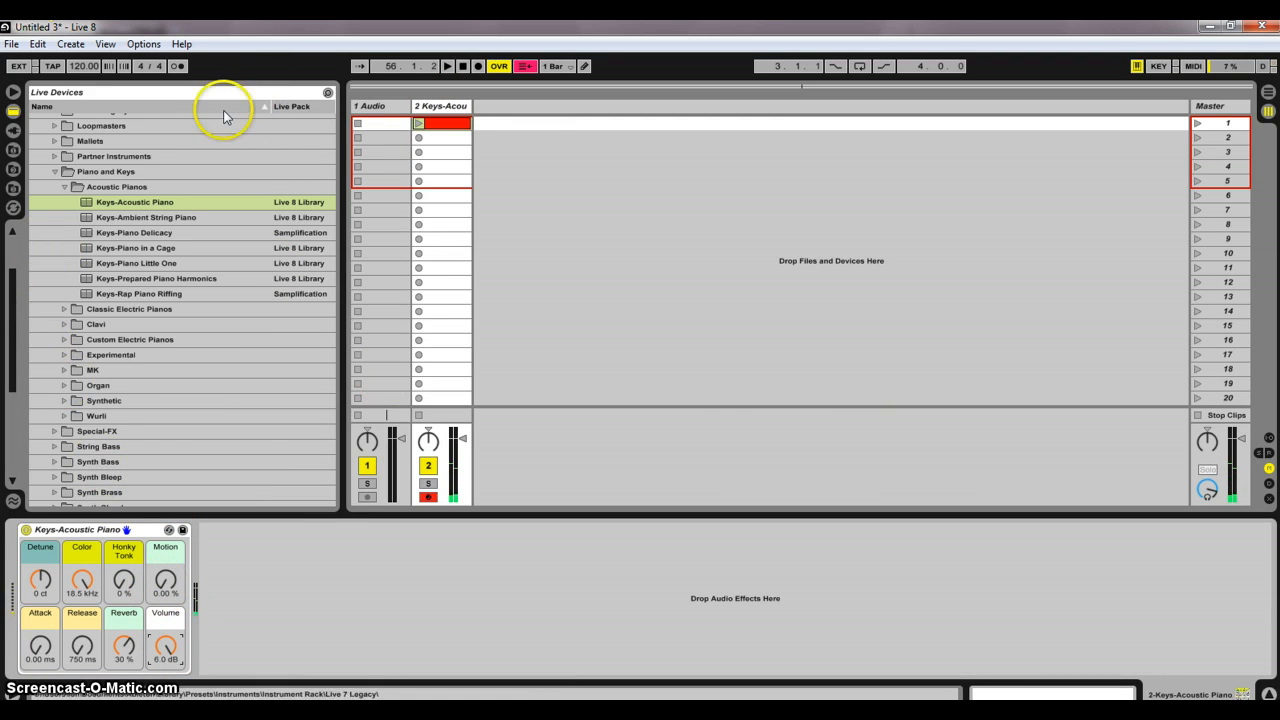
Step: Add the Utility audio effect after the piano rack and set its Gain to 13.3 dB
{"action": "left_click", "coordinate": [55, 171]}
{"action": "left_click", "coordinate": [13, 128]}
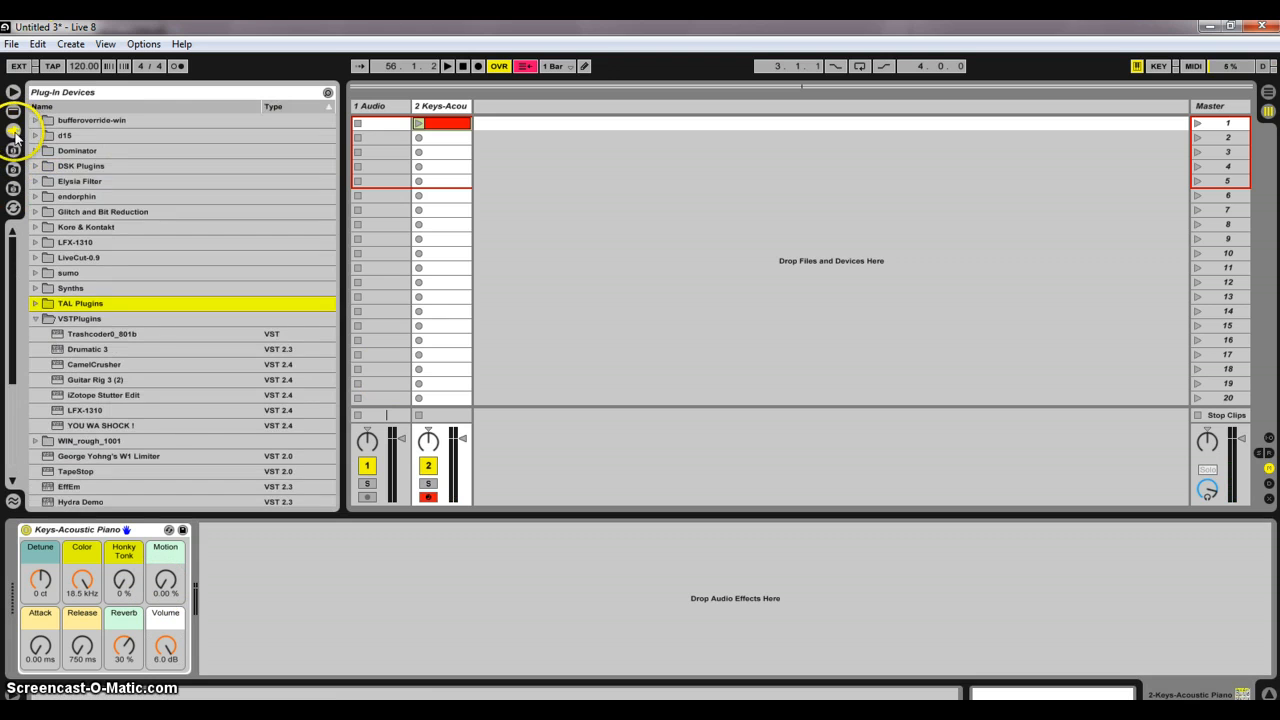
{"action": "left_click", "coordinate": [13, 111]}
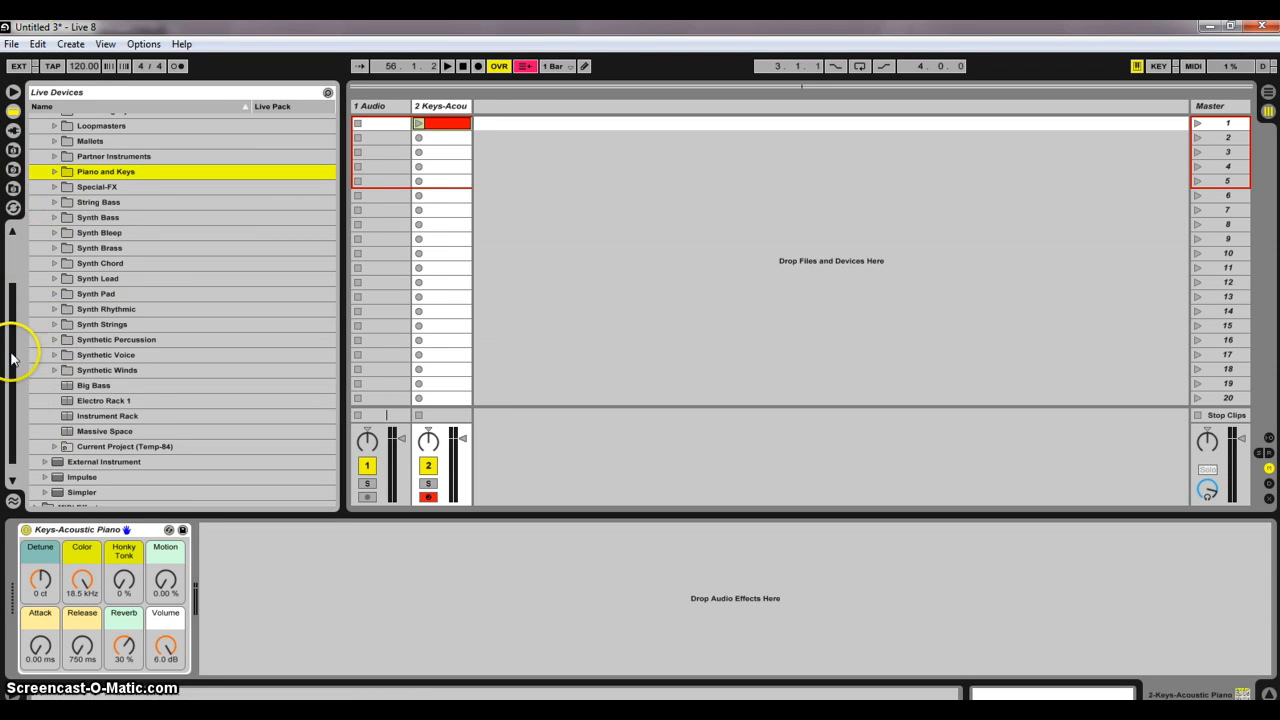
{"action": "left_click_drag", "start_coordinate": [13, 352], "coordinate": [14, 243]}
{"action": "left_click", "coordinate": [44, 150]}
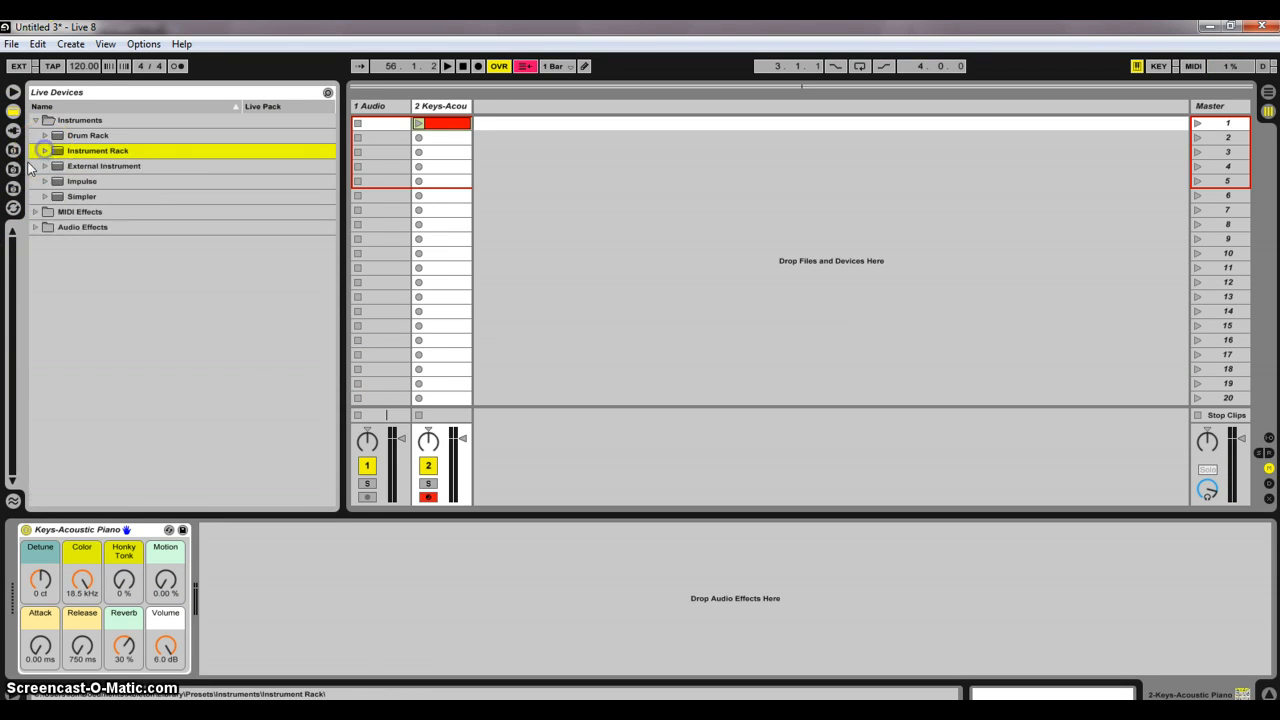
{"action": "left_click", "coordinate": [35, 228]}
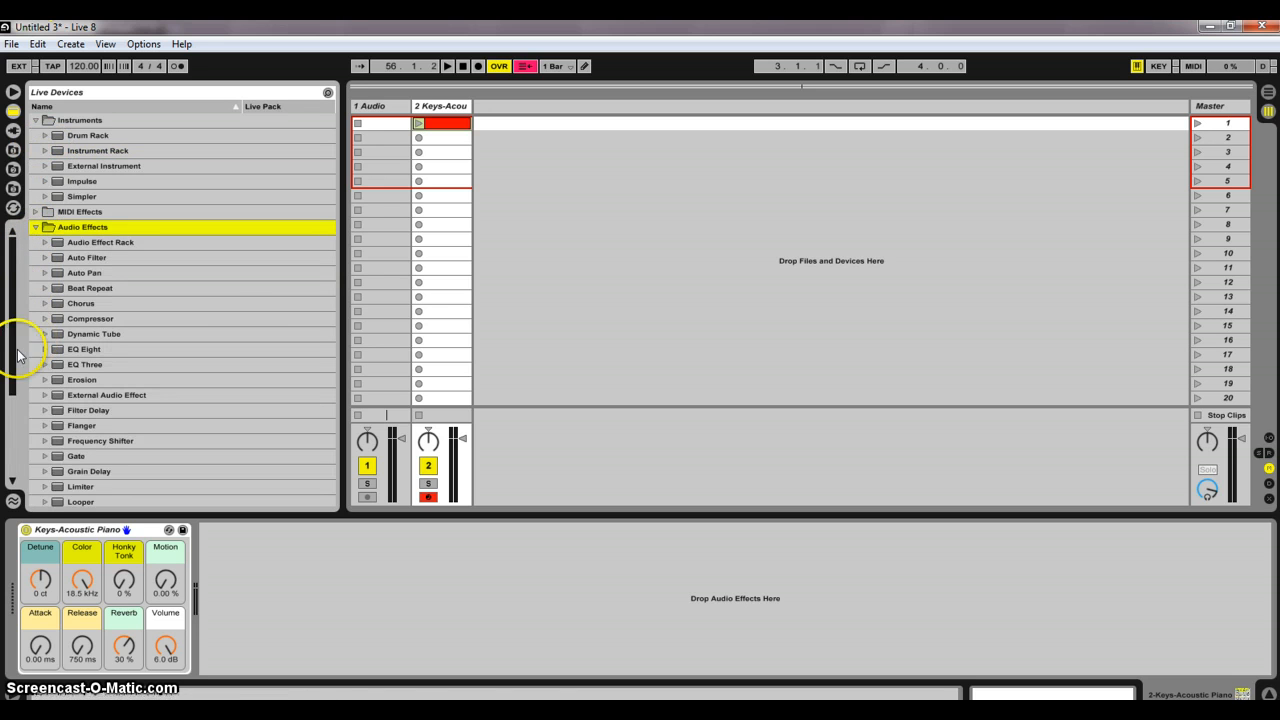
{"action": "scroll", "coordinate": [50, 444], "scroll_direction": "down", "scroll_amount": 3}
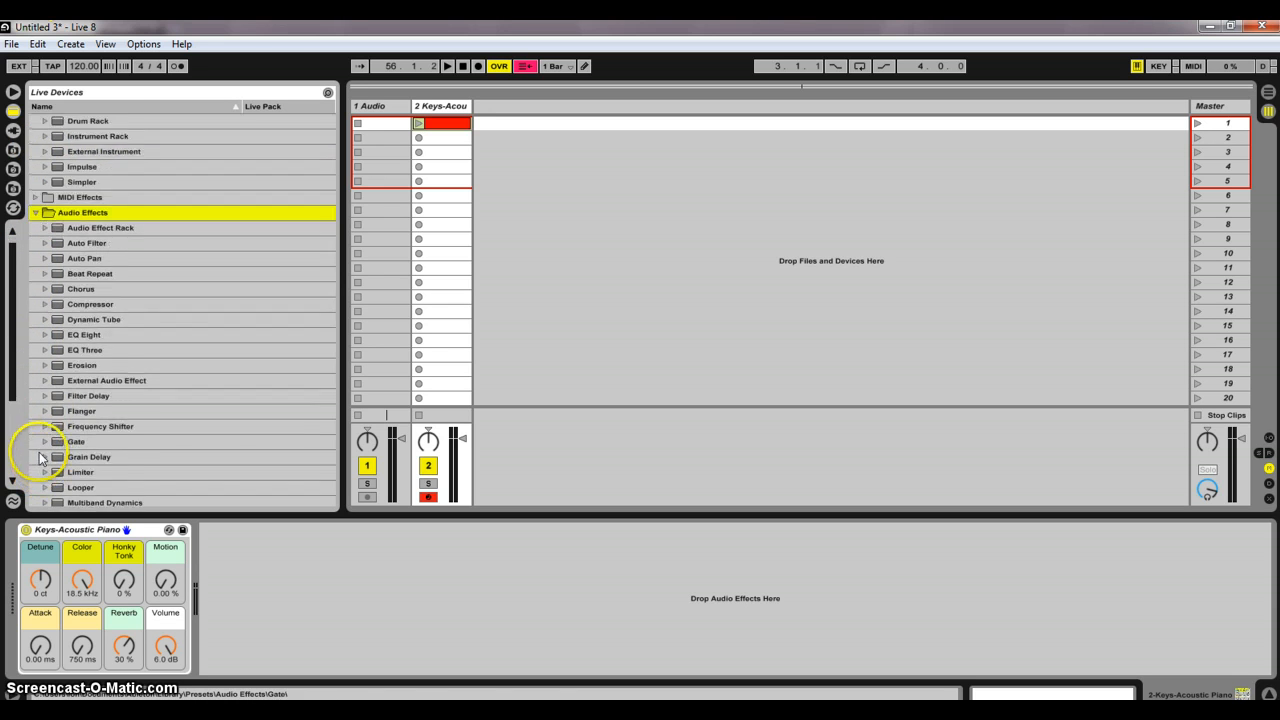
{"action": "scroll", "coordinate": [55, 447], "scroll_direction": "down", "scroll_amount": 4}
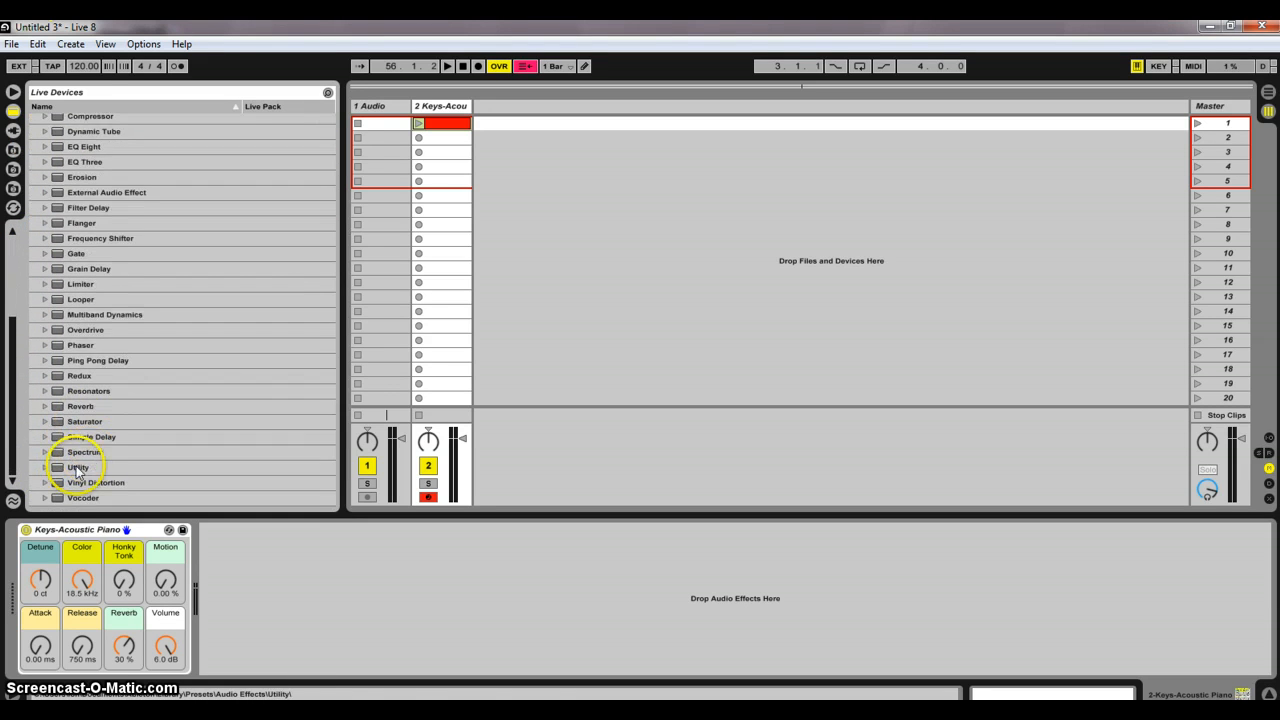
{"action": "left_click_drag", "start_coordinate": [59, 471], "coordinate": [236, 578]}
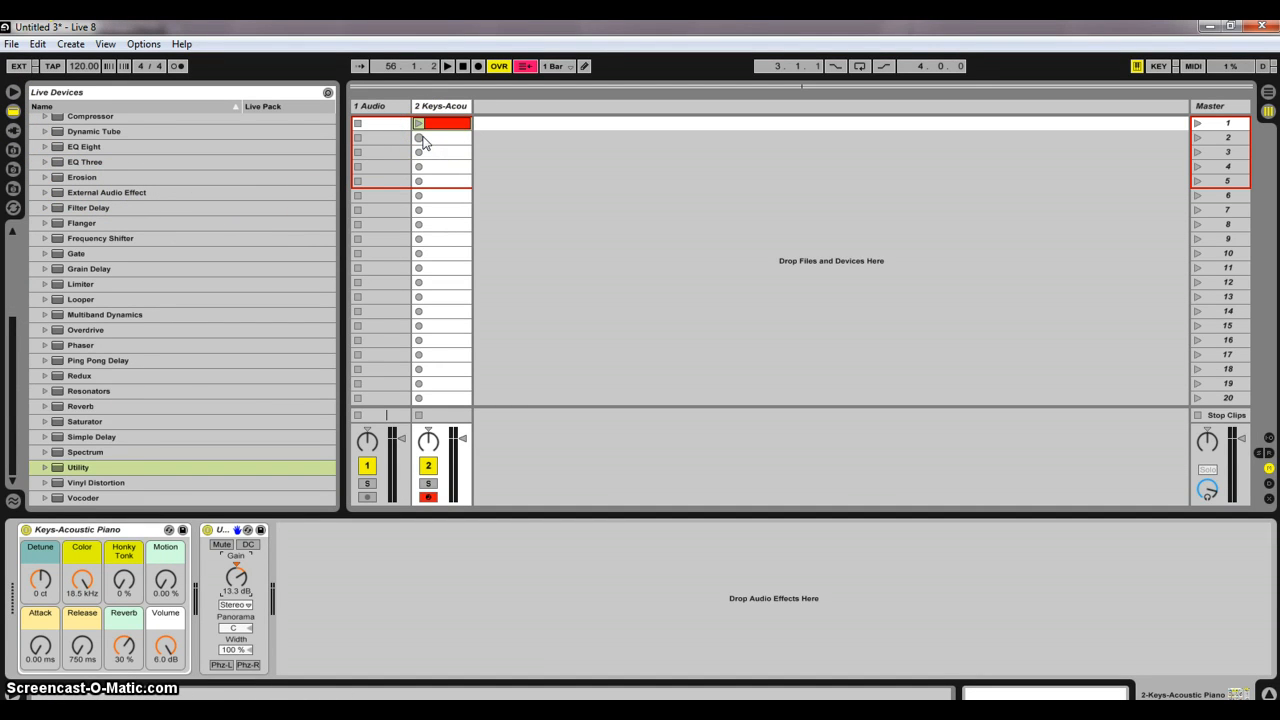
Step: Keep the MIDI track armed and turn on the metronome for recording
{"action": "left_click", "coordinate": [428, 497]}
{"action": "left_click", "coordinate": [420, 136]}
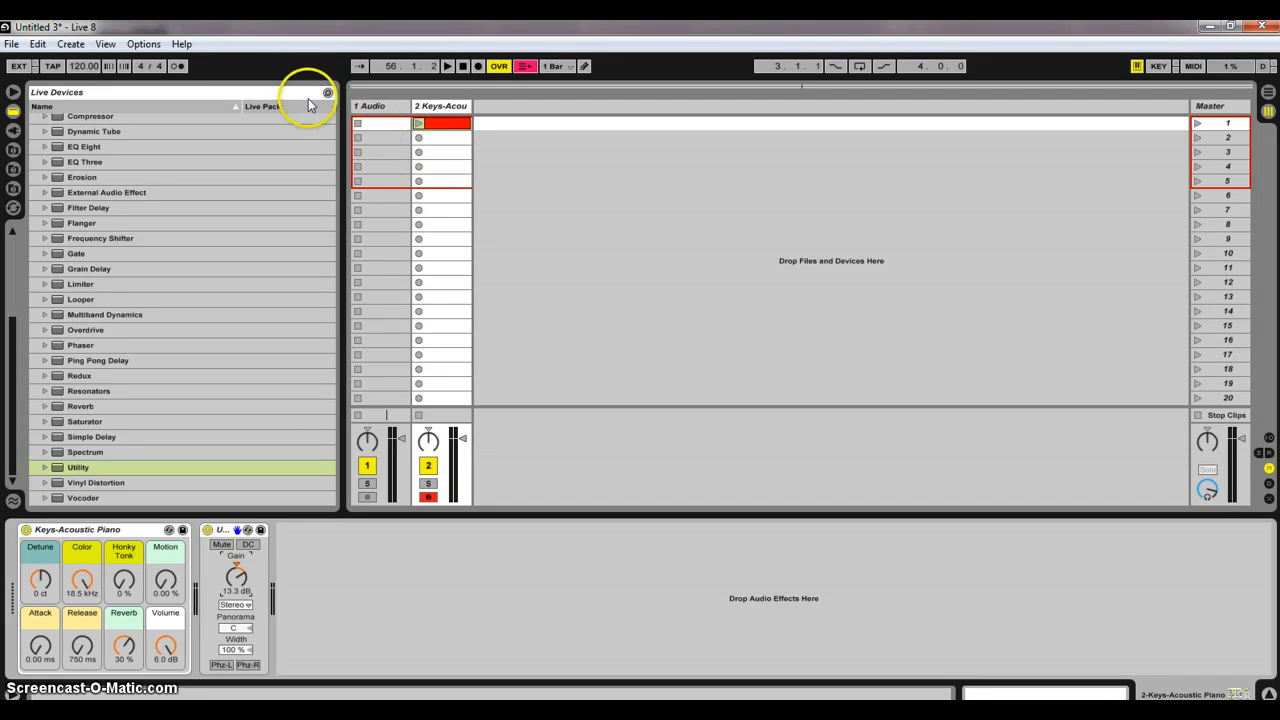
{"action": "left_click", "coordinate": [181, 67]}
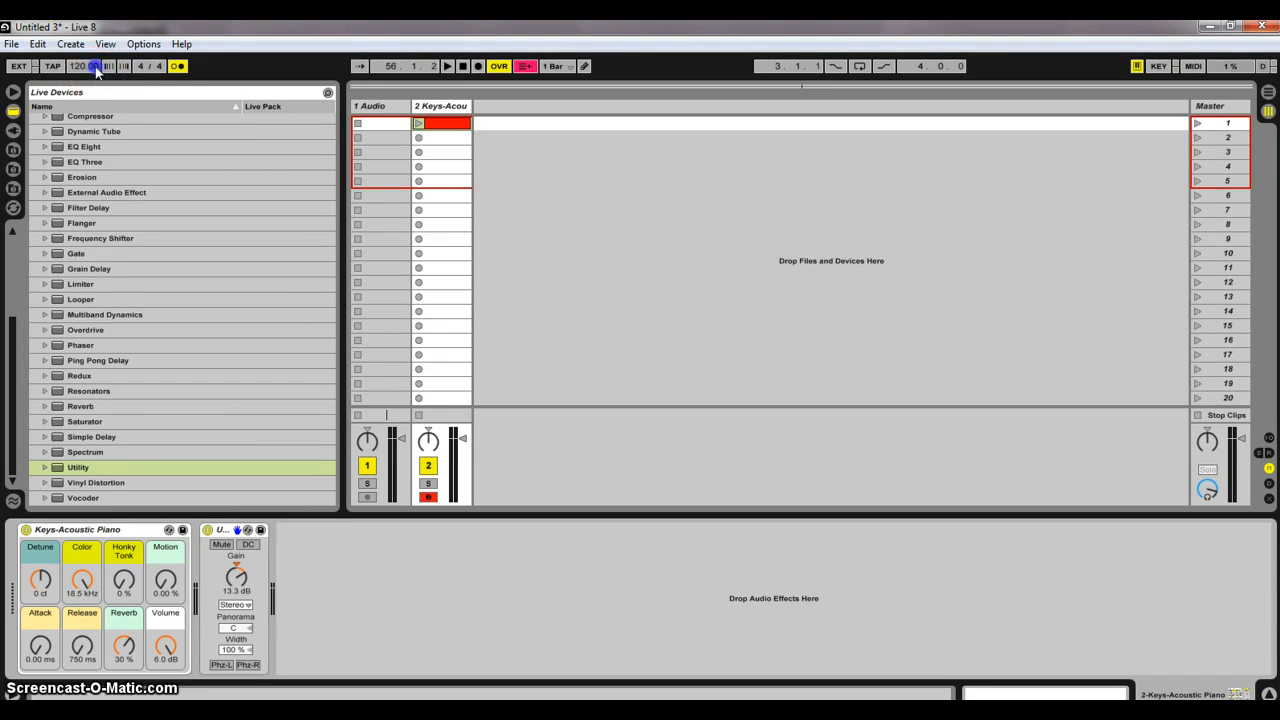
Step: Try a faster tempo of 174 BPM and return the tempo to 120 BPM
{"action": "left_click", "coordinate": [78, 66]}
{"action": "left_click", "coordinate": [78, 66]}
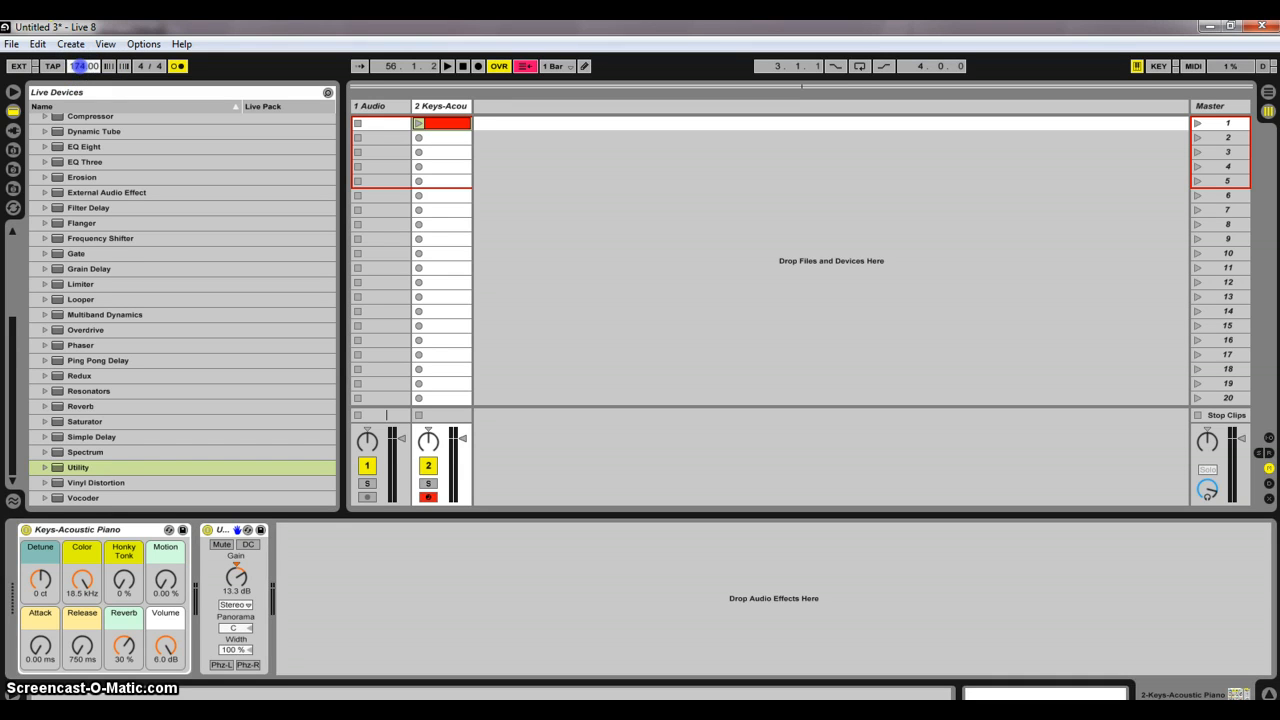
{"action": "left_click_drag", "start_coordinate": [79, 37], "coordinate": [79, 66]}
Step: Record a played melody into the second clip slot of the Keys track and open the recorded clip's notes for editing
{"action": "left_click", "coordinate": [419, 138]}
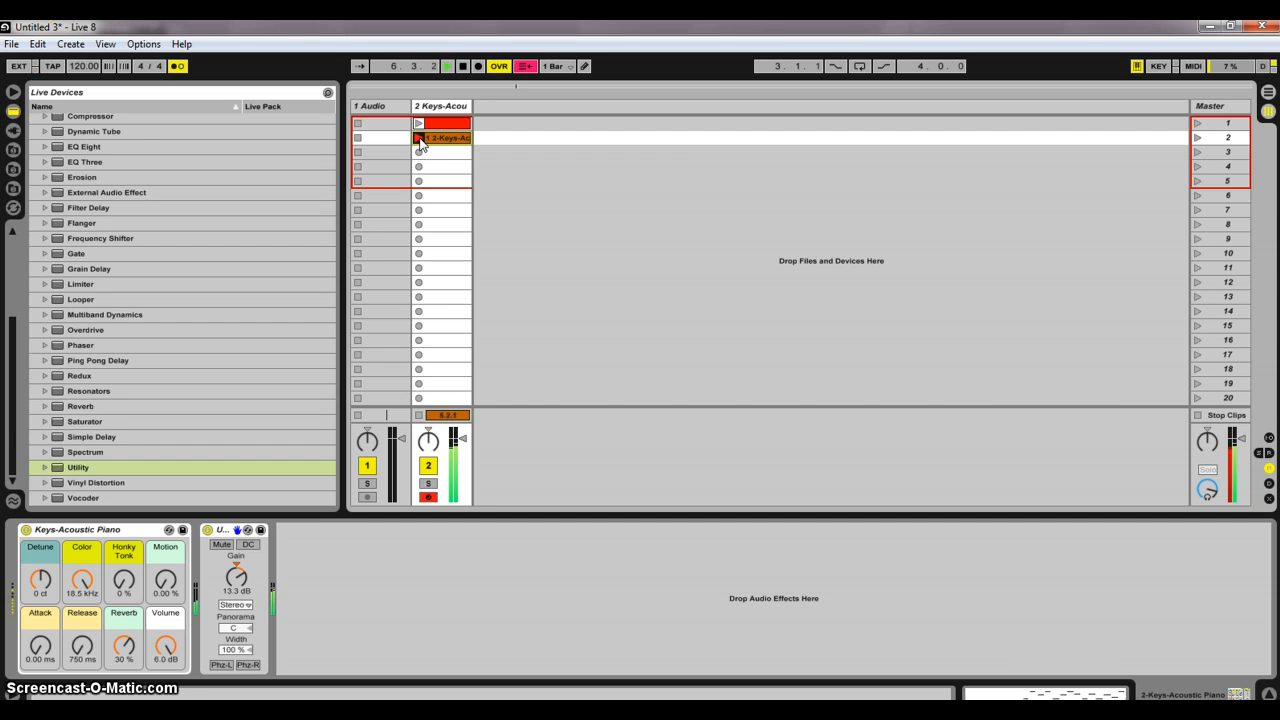
{"action": "left_click", "coordinate": [419, 138]}
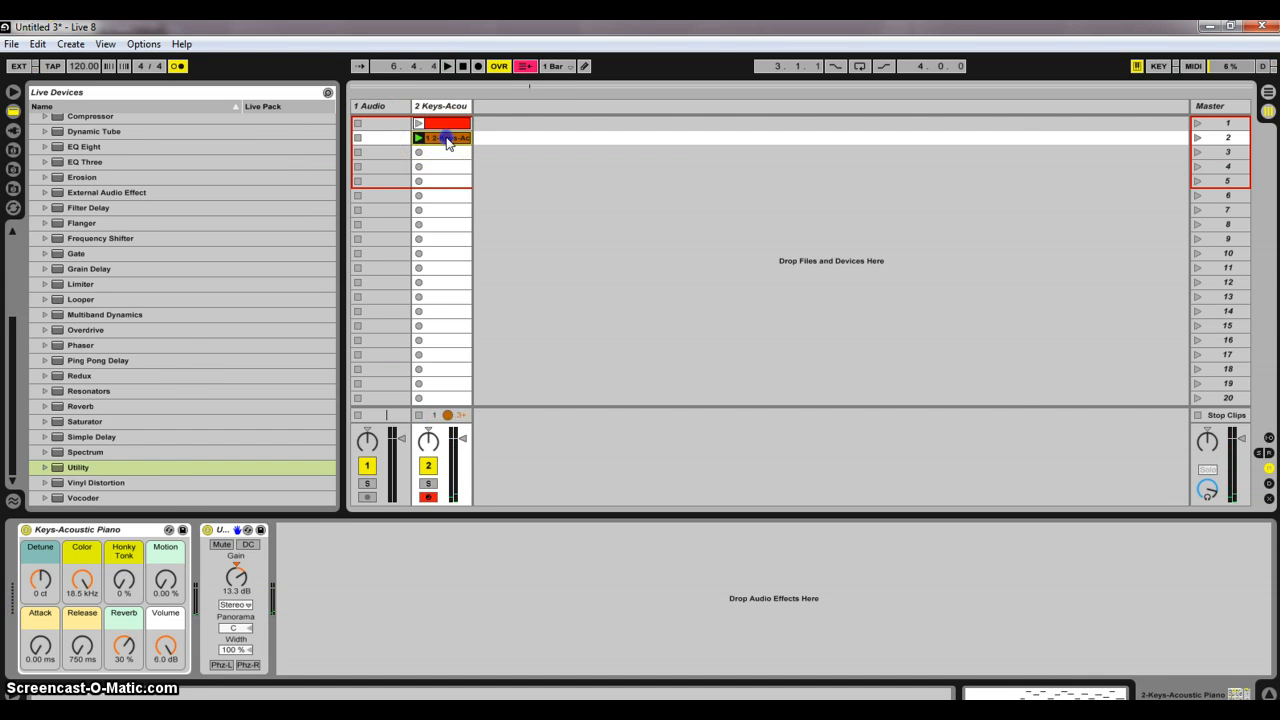
{"action": "double_click", "coordinate": [443, 138]}
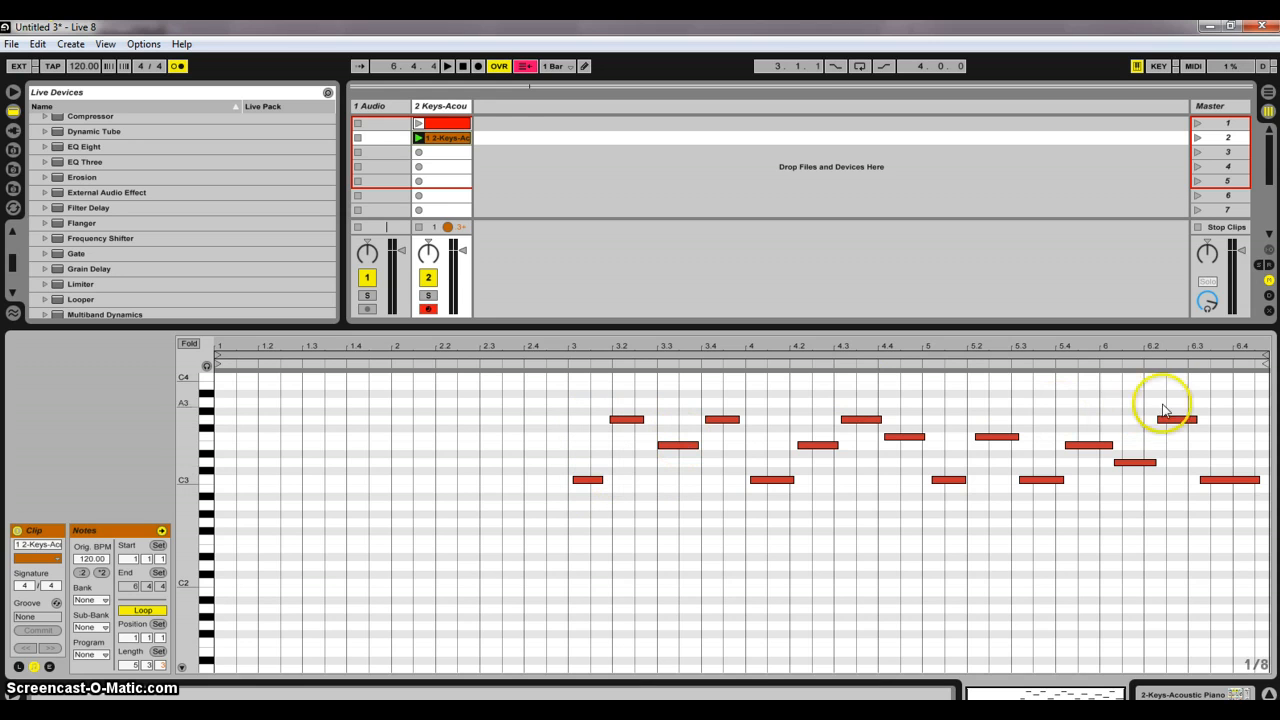
Step: Nudge the first recorded C3 note along the grid so it starts exactly at bar 3
{"action": "left_click", "coordinate": [1232, 481]}
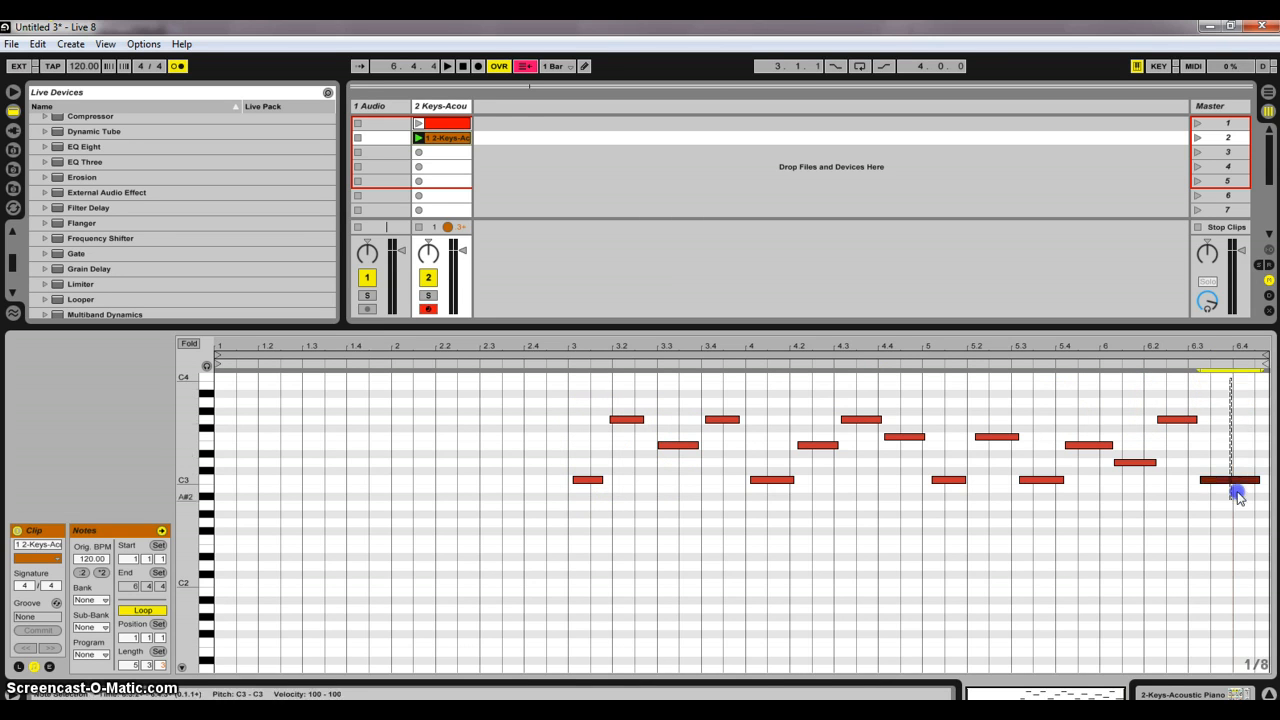
{"action": "left_click_drag", "start_coordinate": [594, 513], "coordinate": [574, 457]}
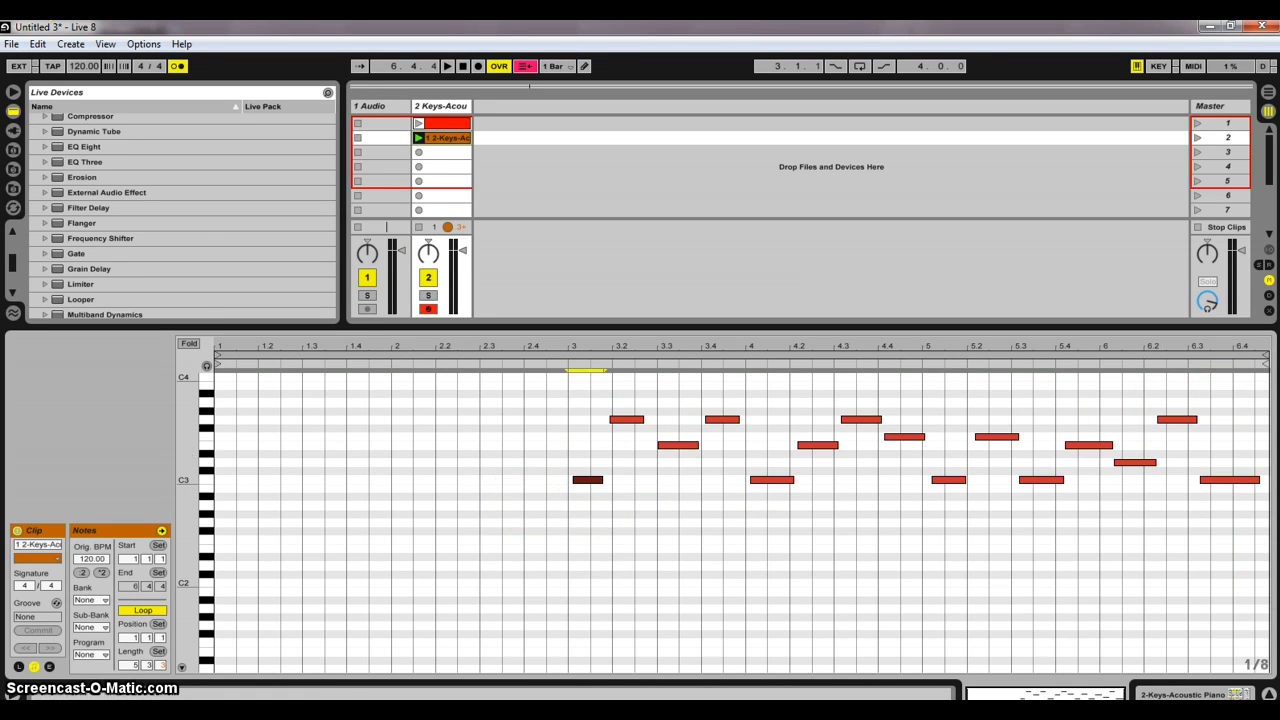
{"action": "key", "text": "Left"}
{"action": "key", "text": "Left"}
{"action": "key", "text": "Left"}
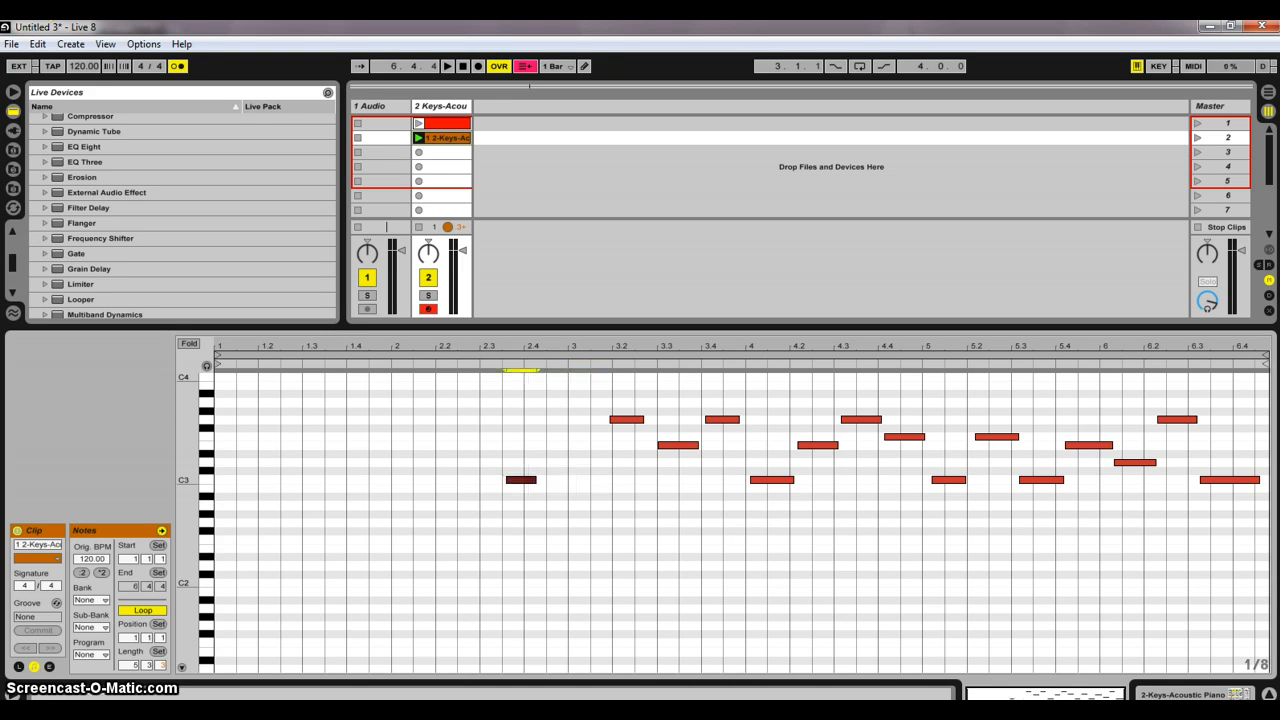
{"action": "key", "text": "Right"}
{"action": "key", "text": "Right"}
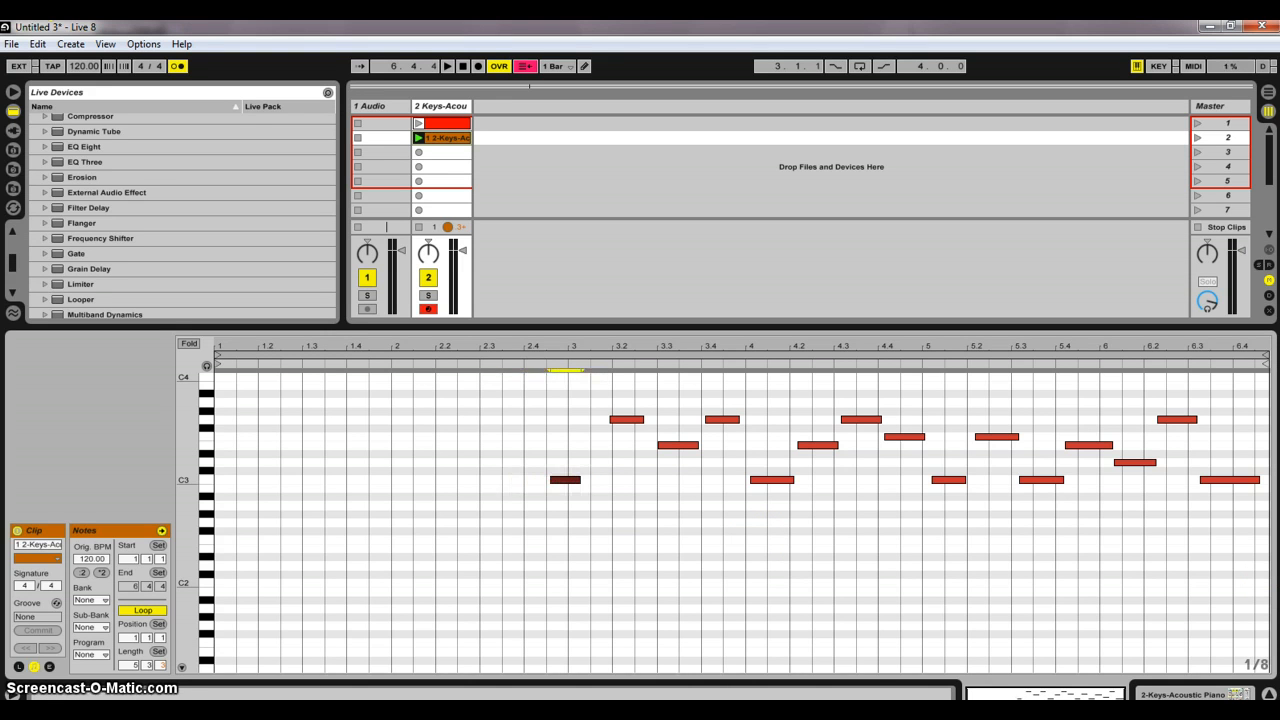
{"action": "key", "text": "Right"}
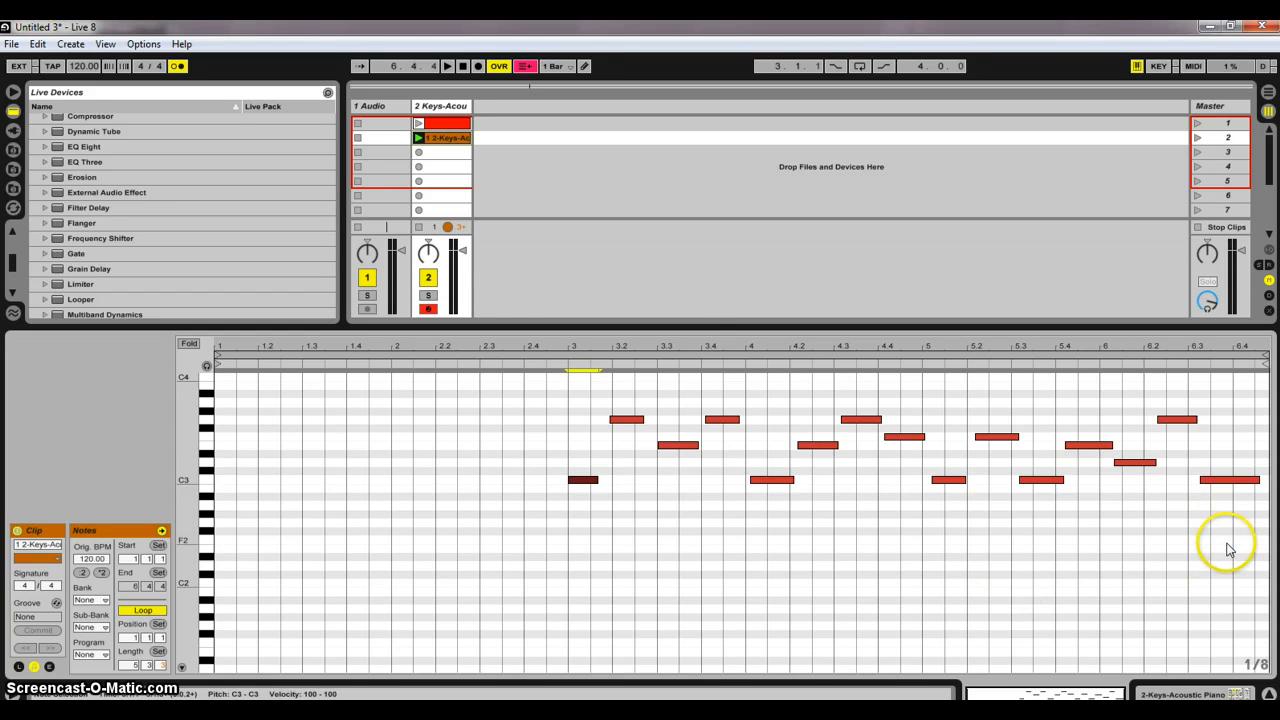
Step: Shift all the recorded notes earlier so the melody starts at bar 1, and stop the track's clip playback
{"action": "left_click_drag", "start_coordinate": [1230, 545], "coordinate": [432, 365]}
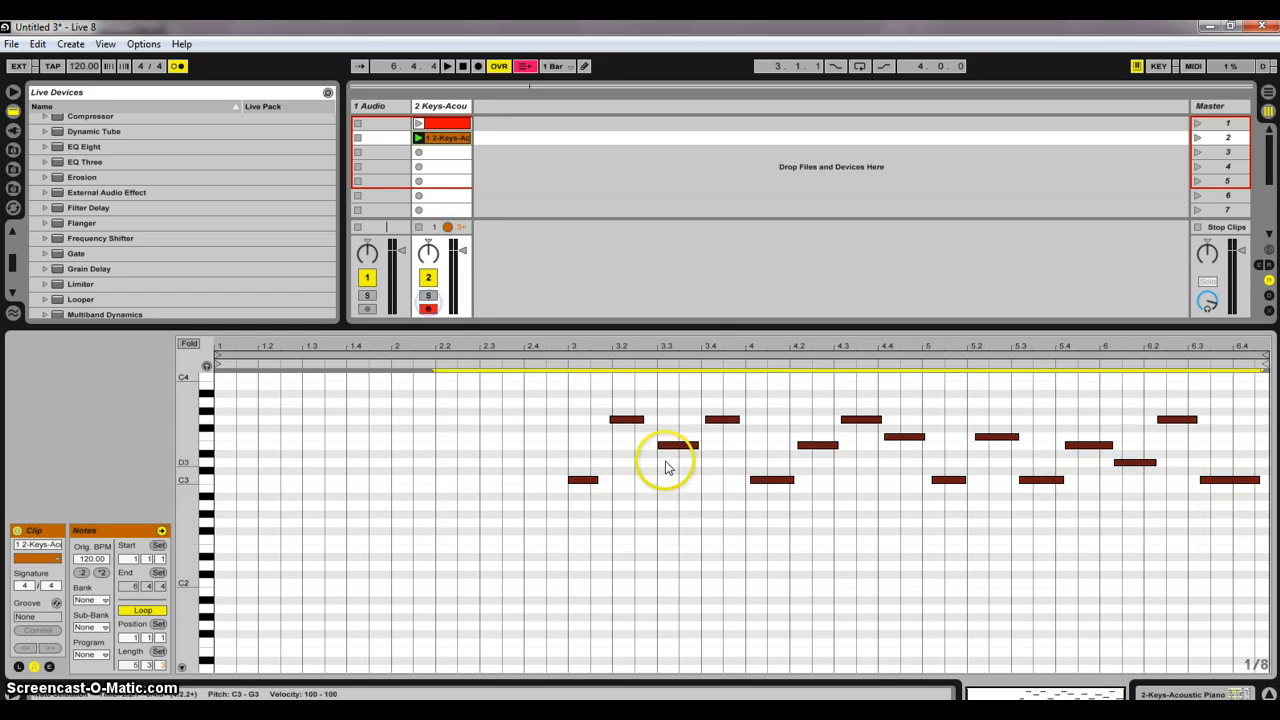
{"action": "left_click_drag", "start_coordinate": [576, 480], "coordinate": [208, 485]}
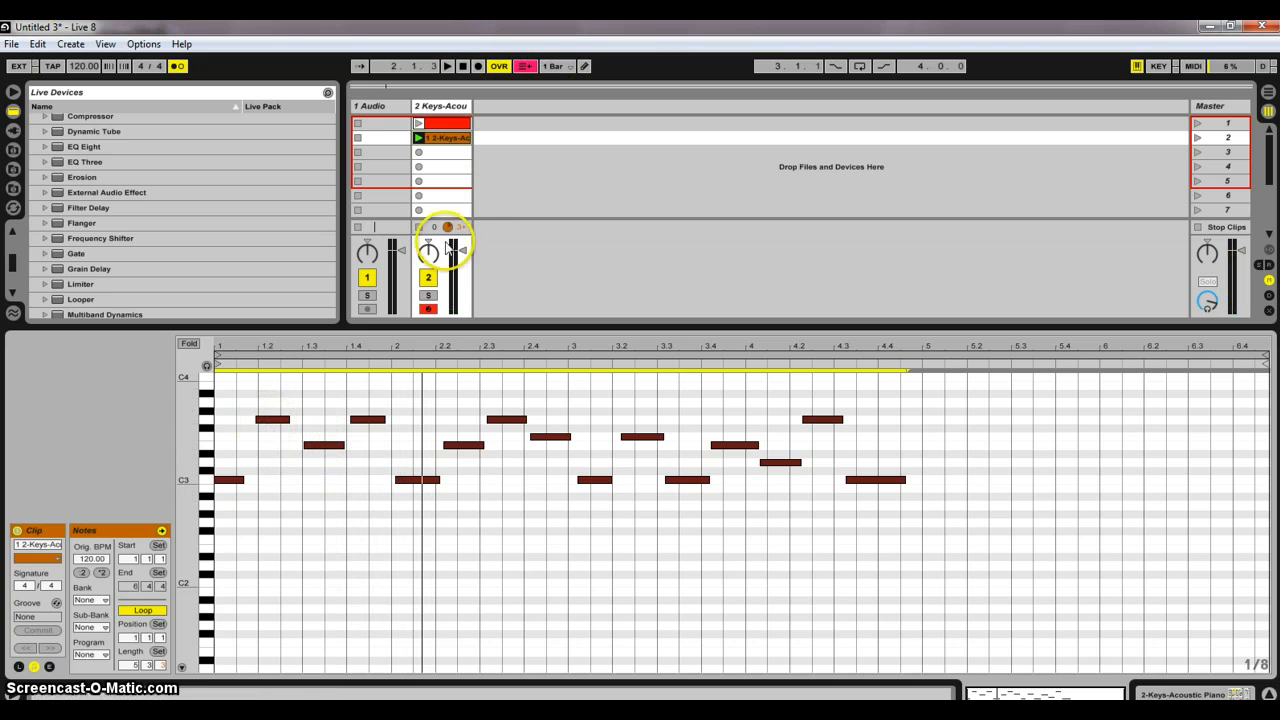
{"action": "left_click", "coordinate": [418, 228]}
Step: Turn off the metronome and cut the recorded clip from the Keys track's second slot
{"action": "left_click", "coordinate": [178, 66]}
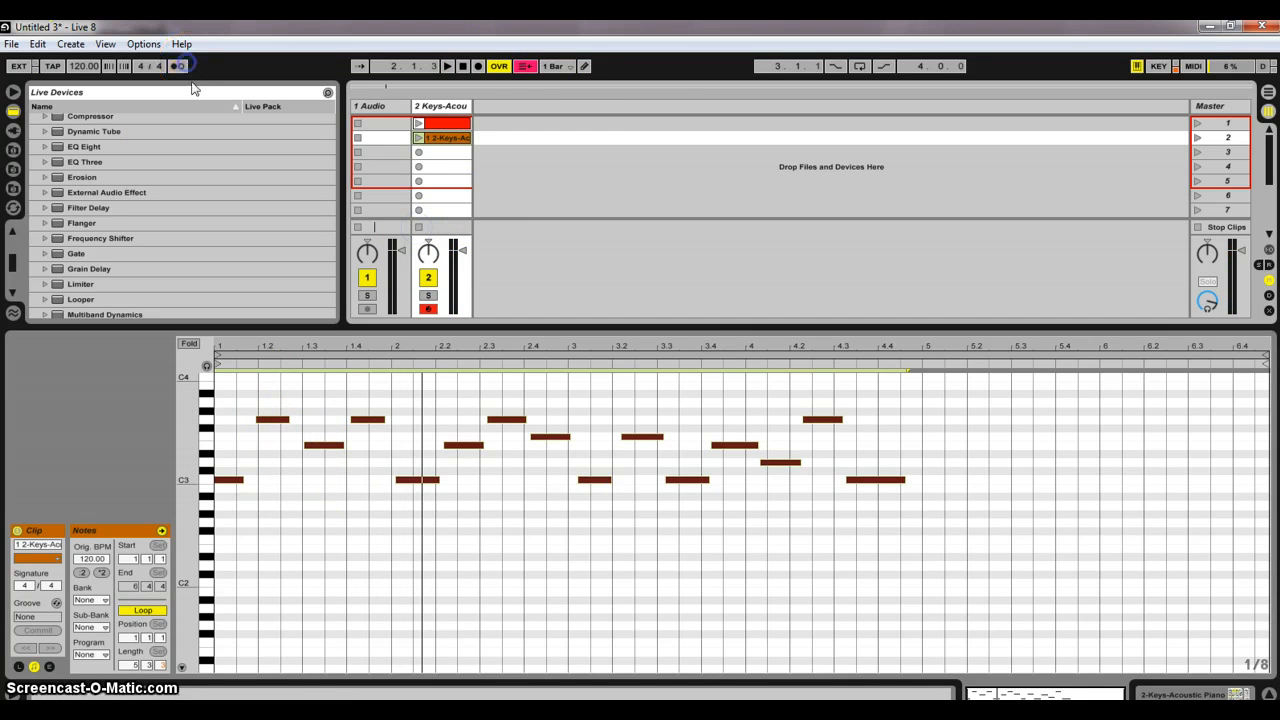
{"action": "right_click", "coordinate": [455, 141]}
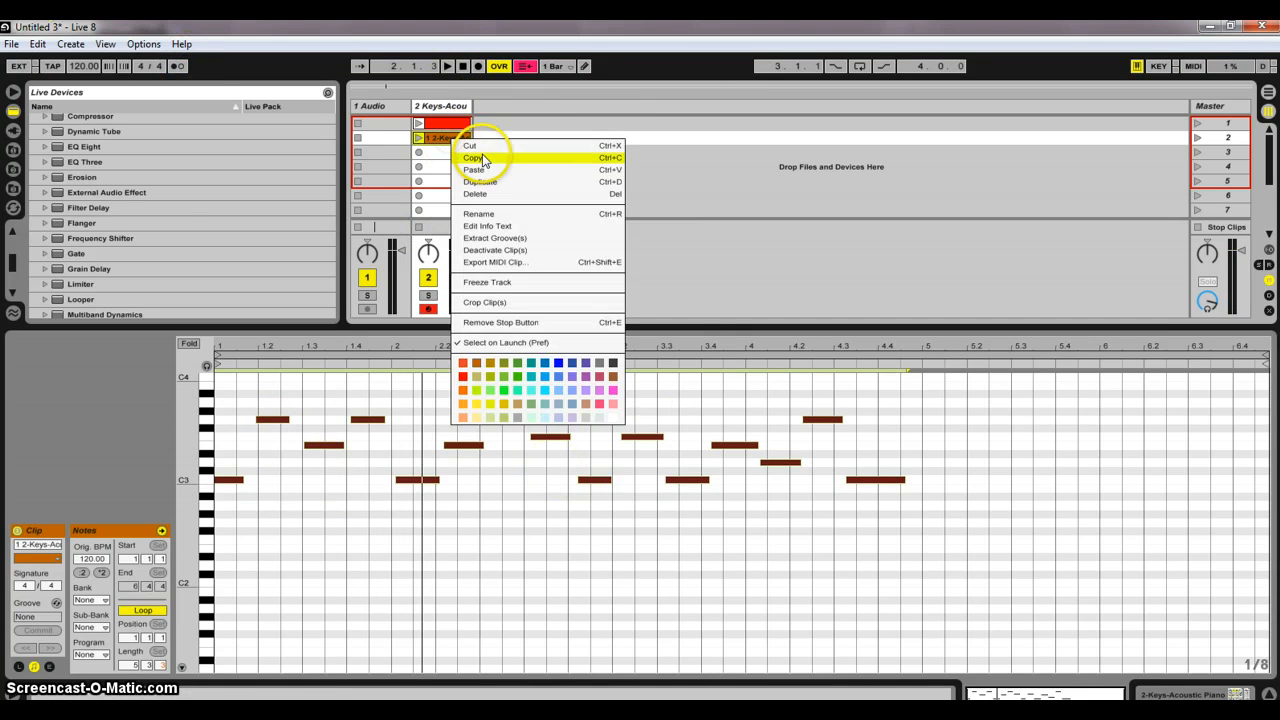
{"action": "left_click", "coordinate": [484, 148]}
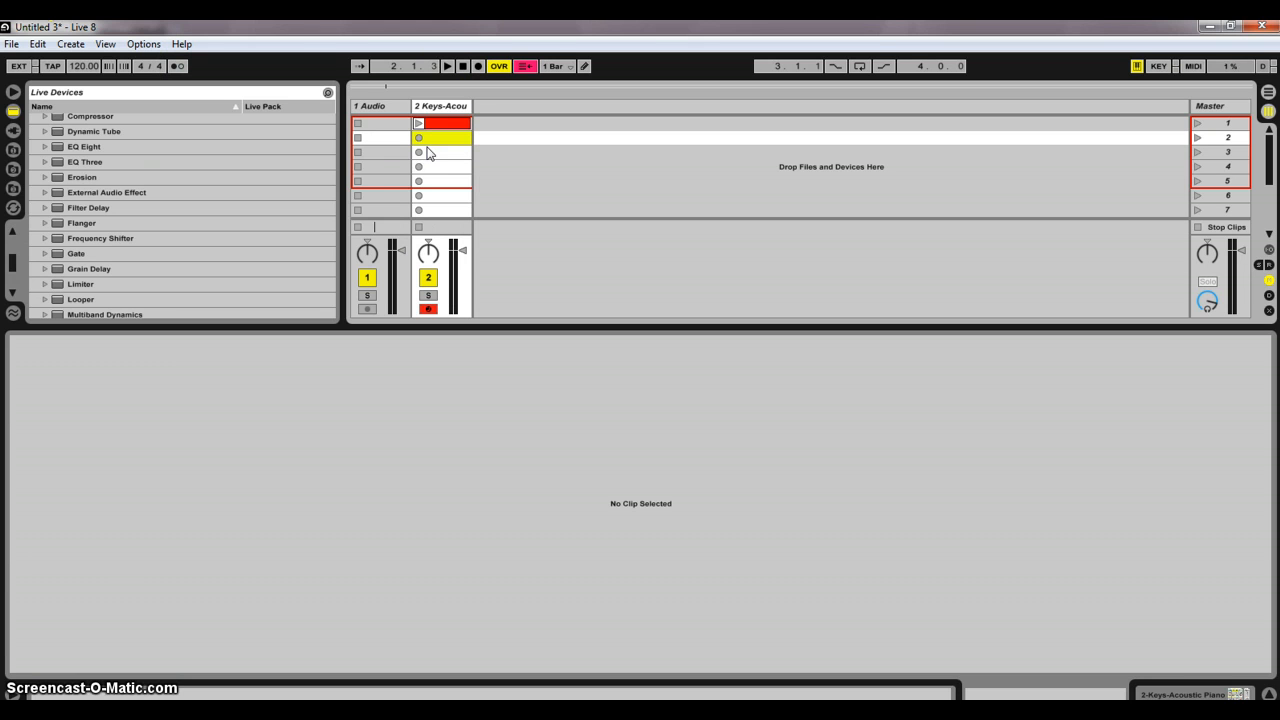
Step: Open the empty clip in the Keys track's first slot and look at its clip colour choices
{"action": "left_click", "coordinate": [435, 123]}
{"action": "left_click", "coordinate": [265, 595]}
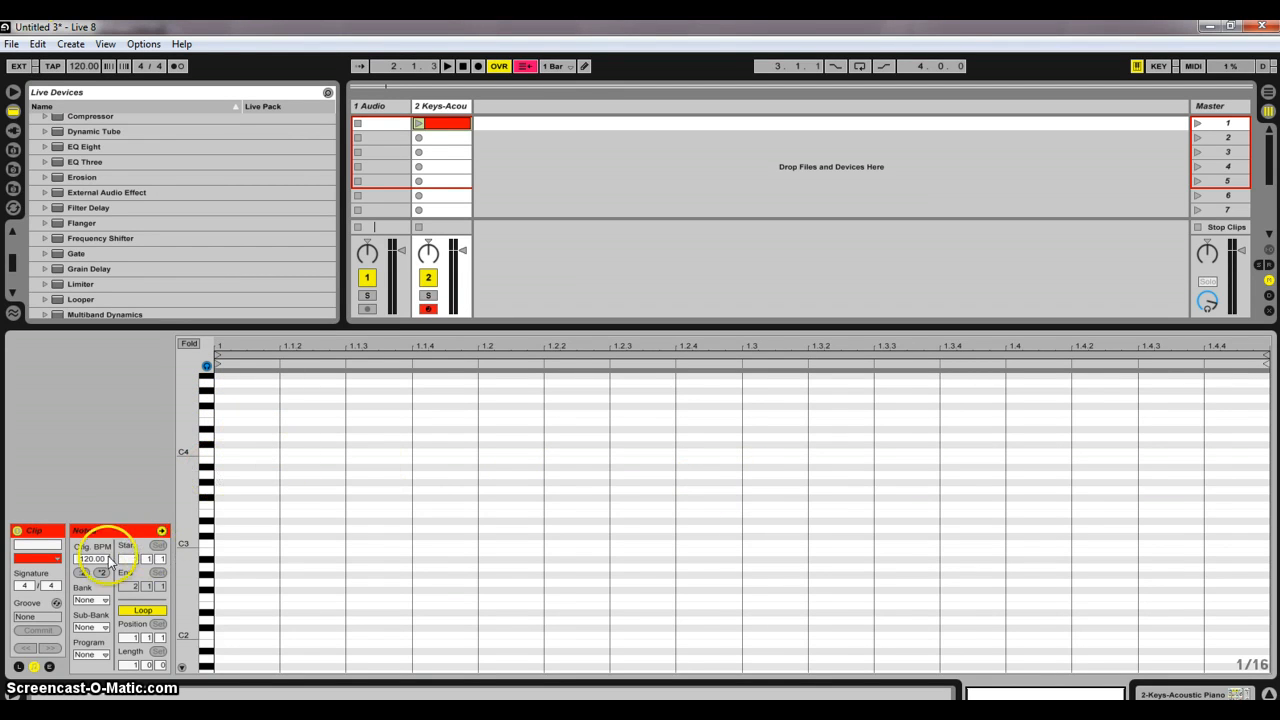
{"action": "left_click", "coordinate": [55, 560]}
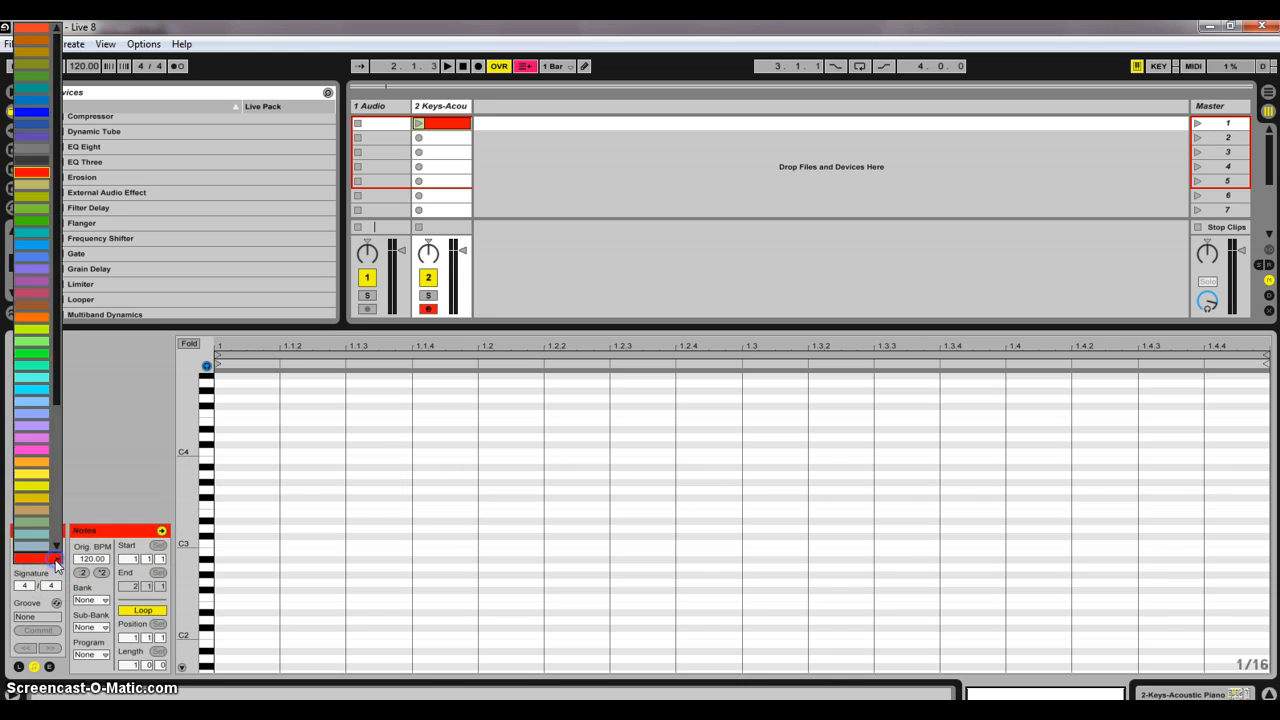
{"action": "left_click", "coordinate": [69, 555]}
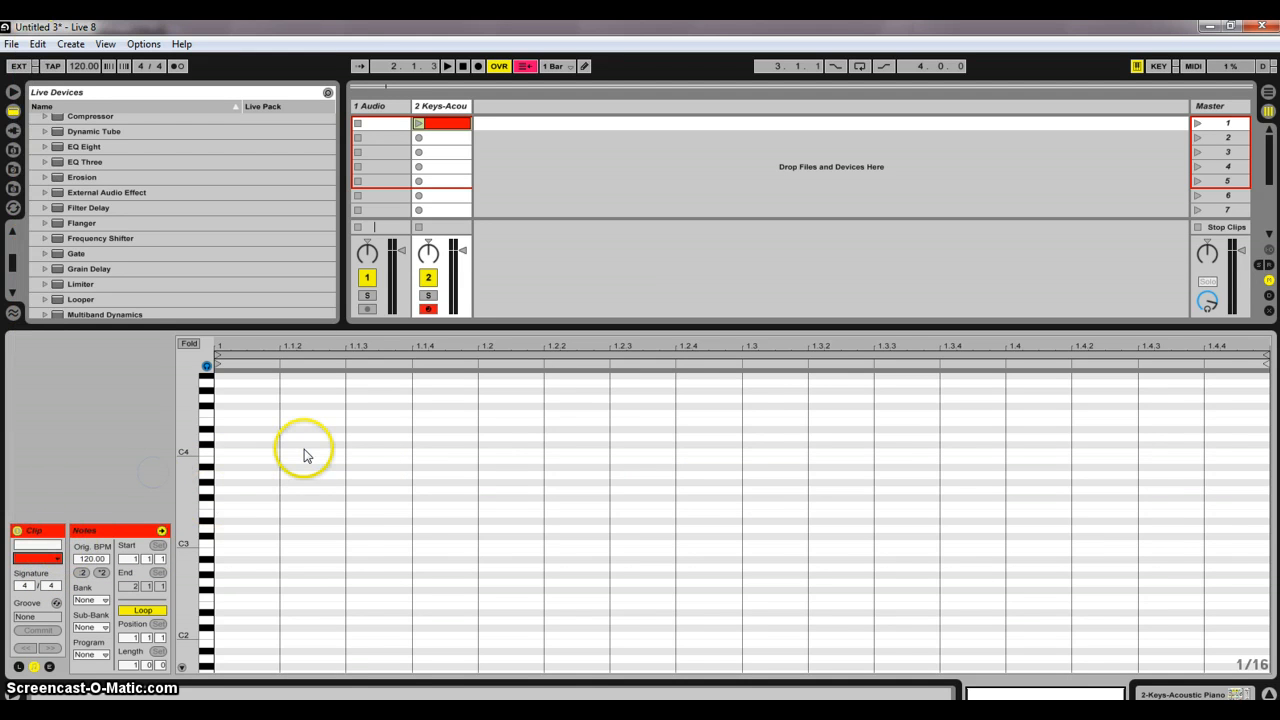
Step: Draw sixteenth notes G3 at 1.1.1, D4 at 1.1.4, A#3 at 1.2.3 and A3 at 1.3.2, and play the clip
{"action": "double_click", "coordinate": [229, 490]}
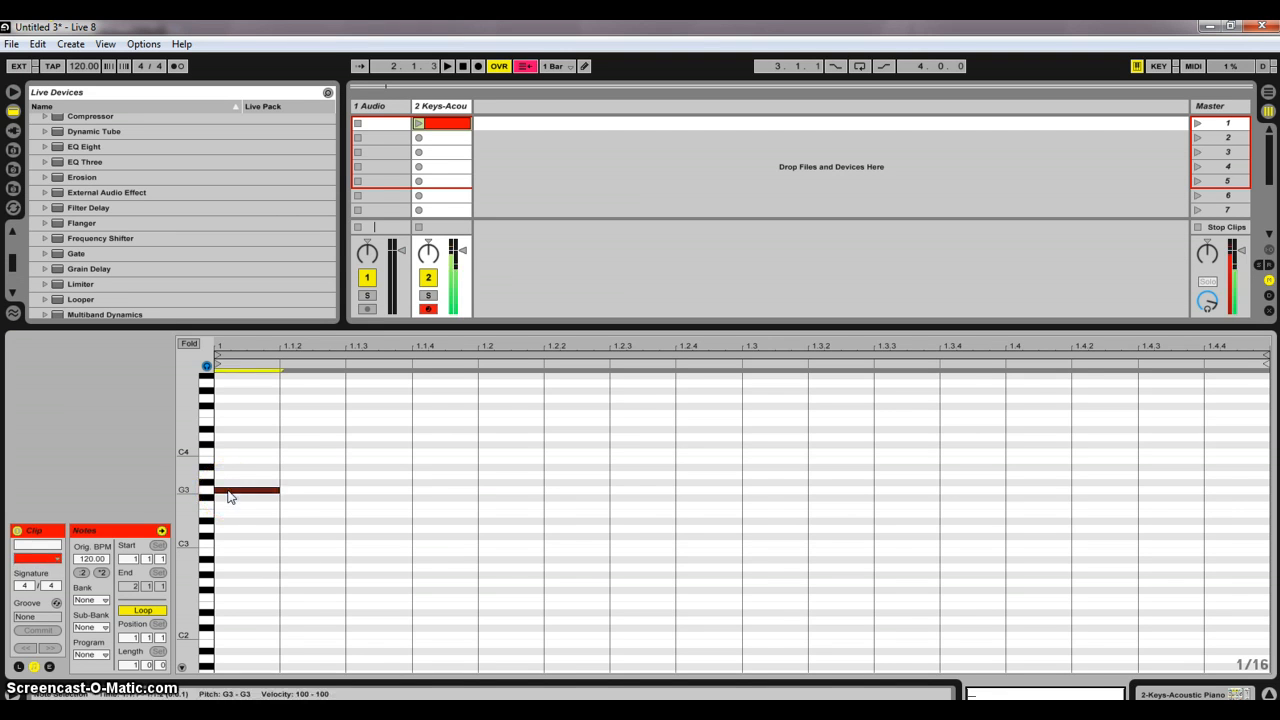
{"action": "double_click", "coordinate": [457, 437]}
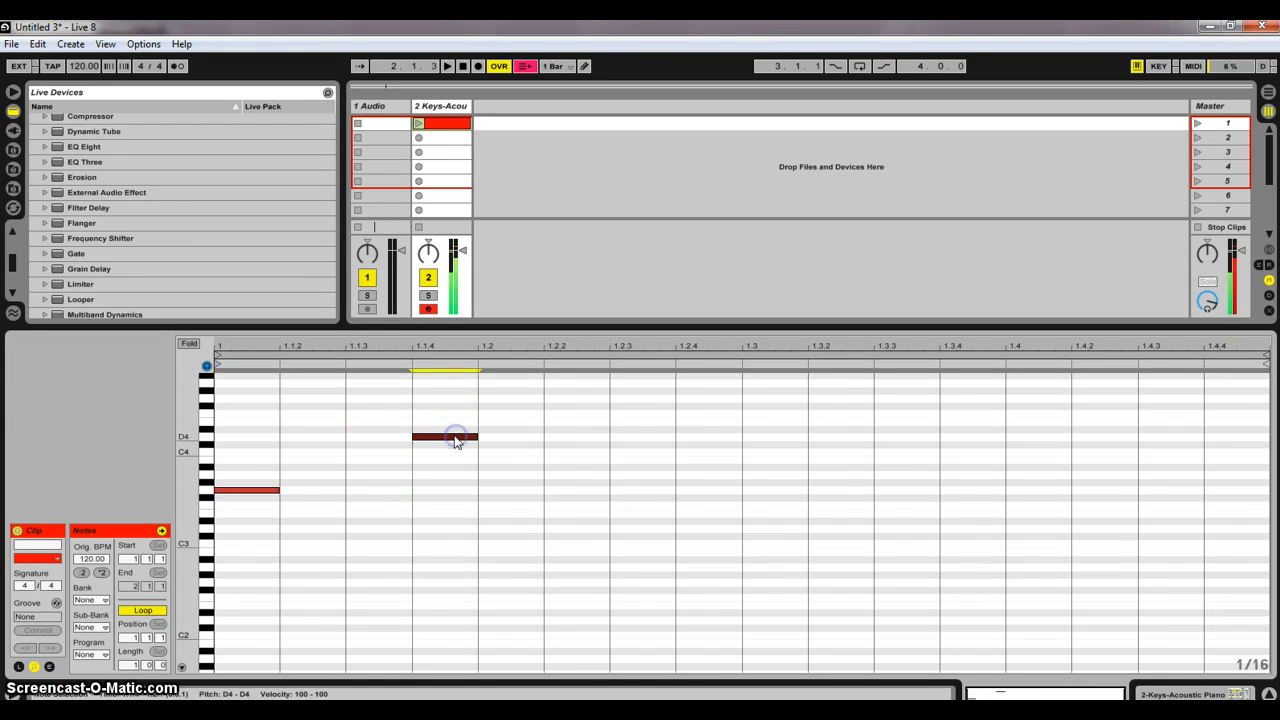
{"action": "double_click", "coordinate": [627, 467]}
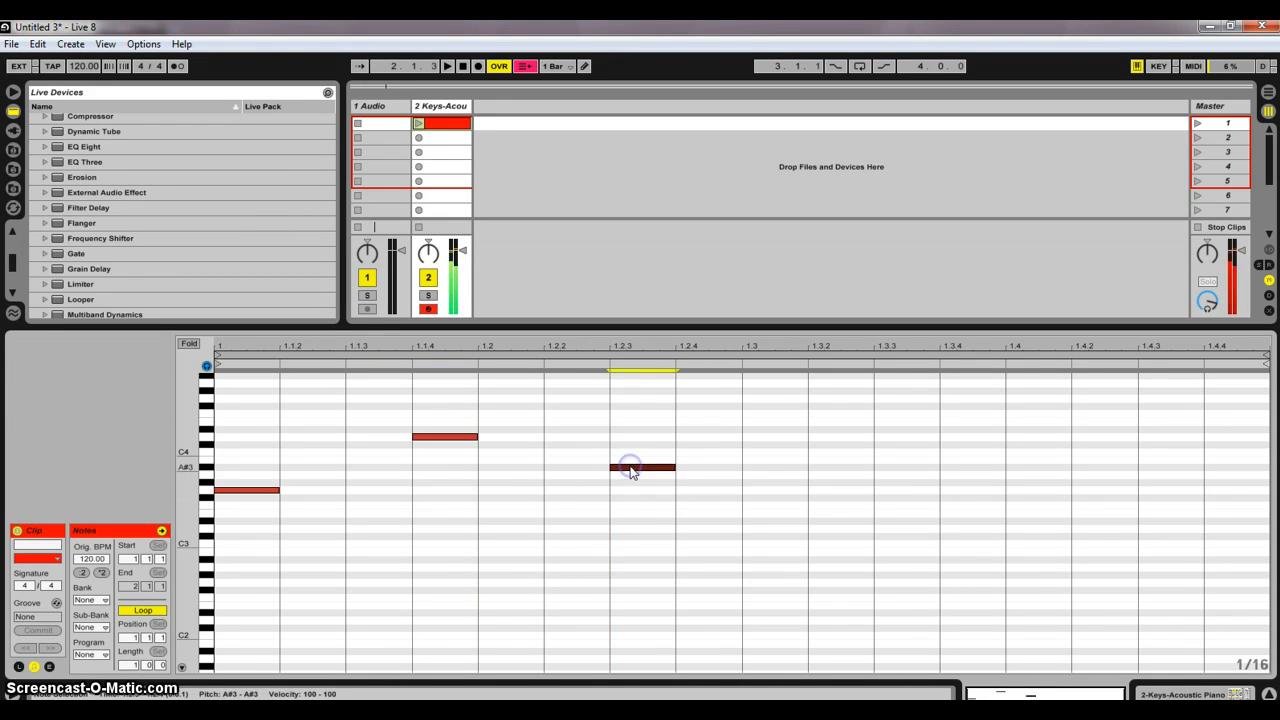
{"action": "double_click", "coordinate": [839, 475]}
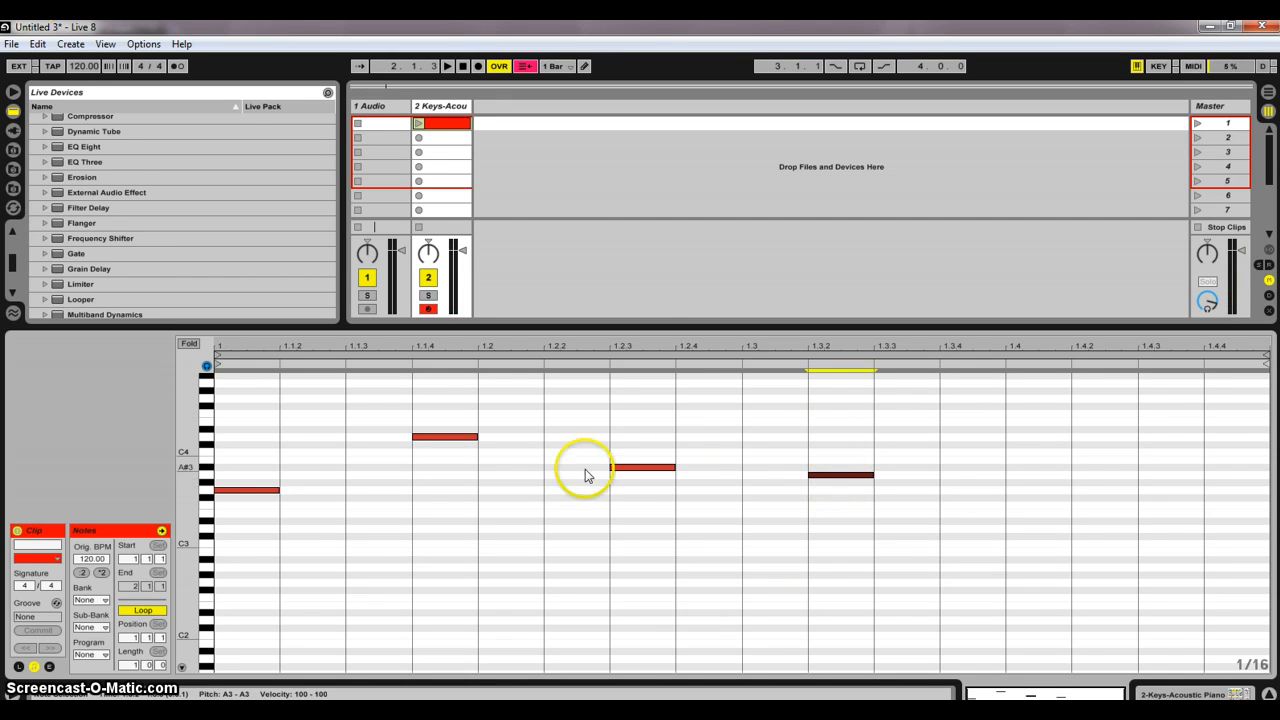
{"action": "left_click", "coordinate": [419, 124]}
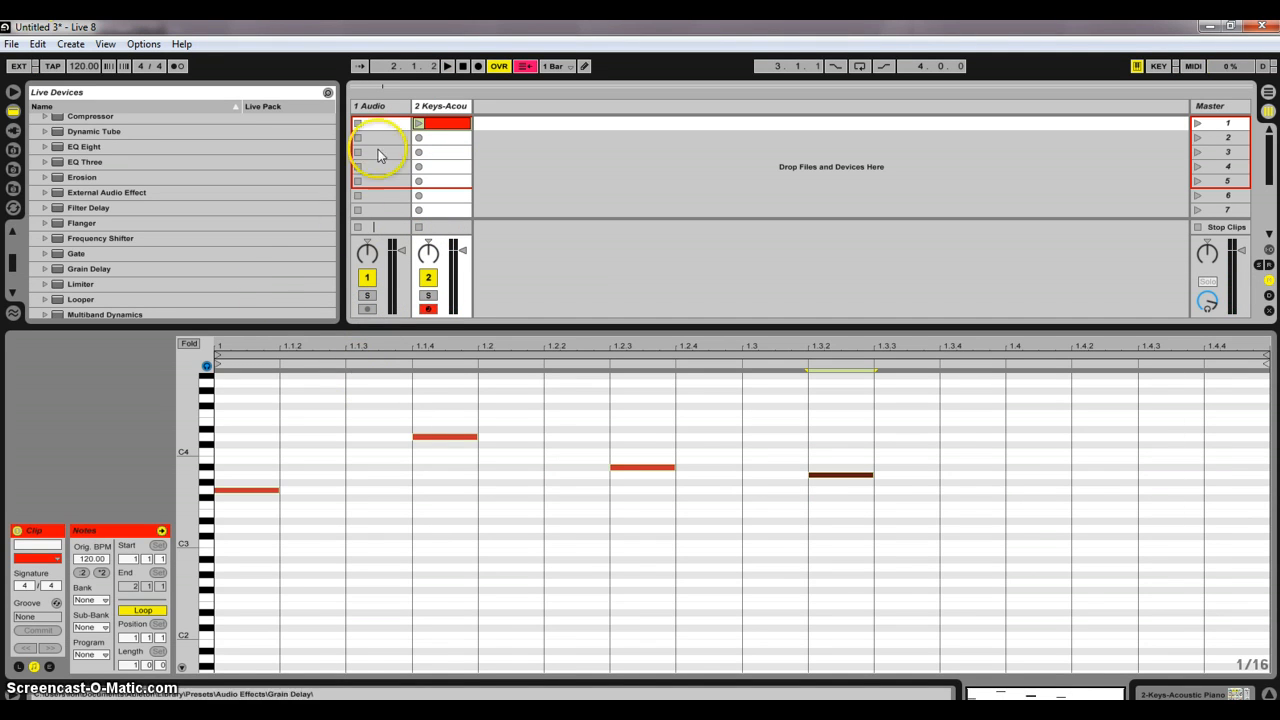
Step: Cut the remaining clip from the Keys track's first slot and shrink the clip detail area to show more scenes
{"action": "right_click", "coordinate": [436, 130]}
{"action": "left_click", "coordinate": [445, 135]}
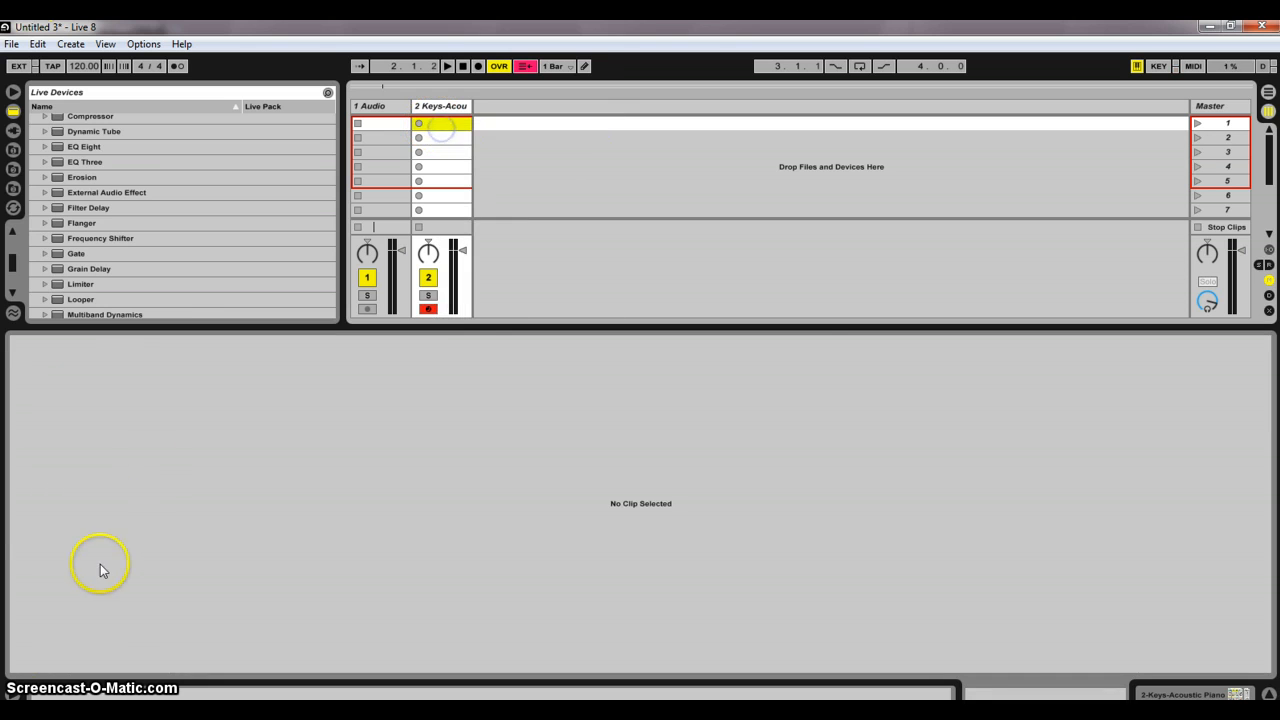
{"action": "left_click_drag", "start_coordinate": [789, 325], "coordinate": [763, 431]}
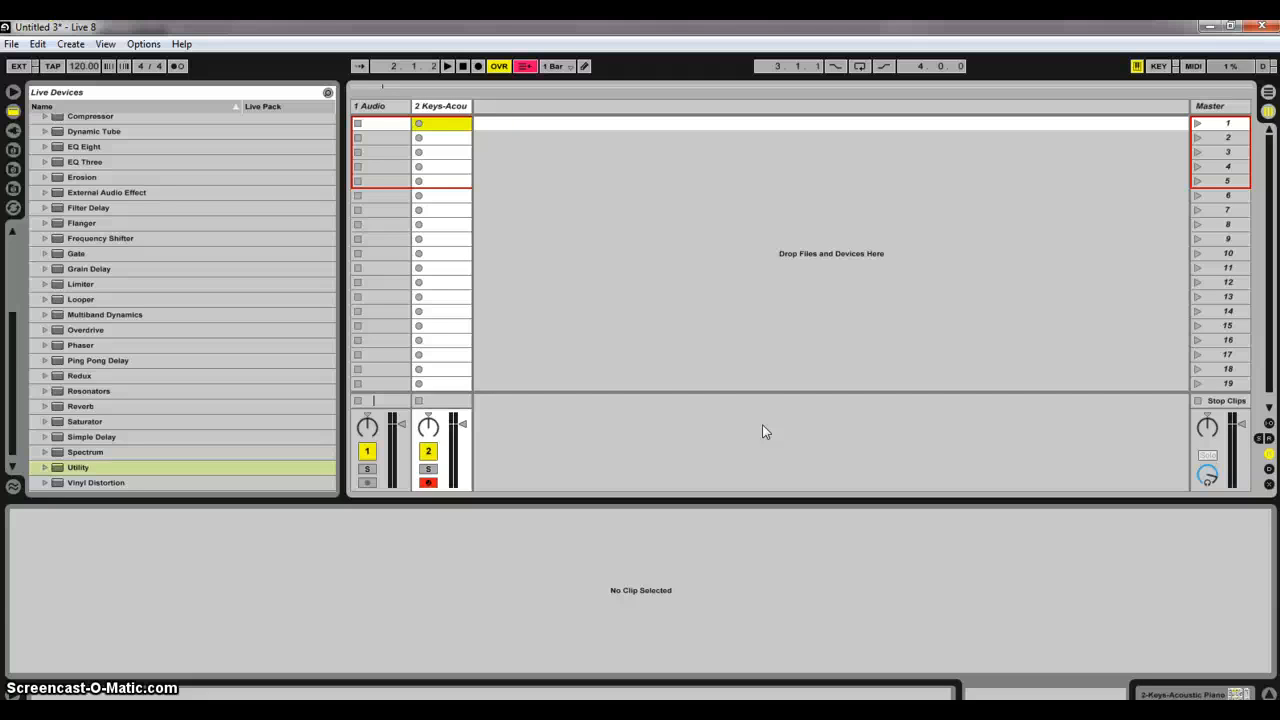
Step: Collapse the Audio Effects and Instruments folders in the Live Devices browser
{"action": "left_click", "coordinate": [16, 390]}
{"action": "left_click_drag", "start_coordinate": [16, 390], "coordinate": [14, 271]}
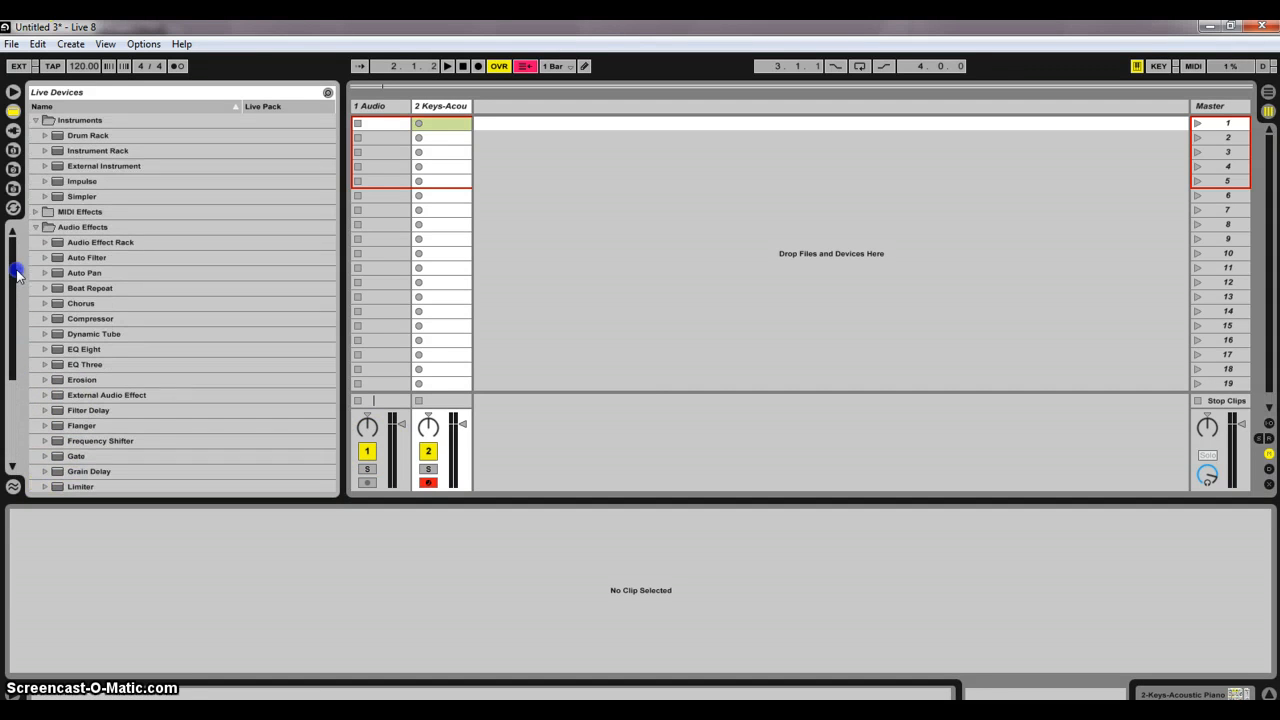
{"action": "left_click", "coordinate": [33, 227]}
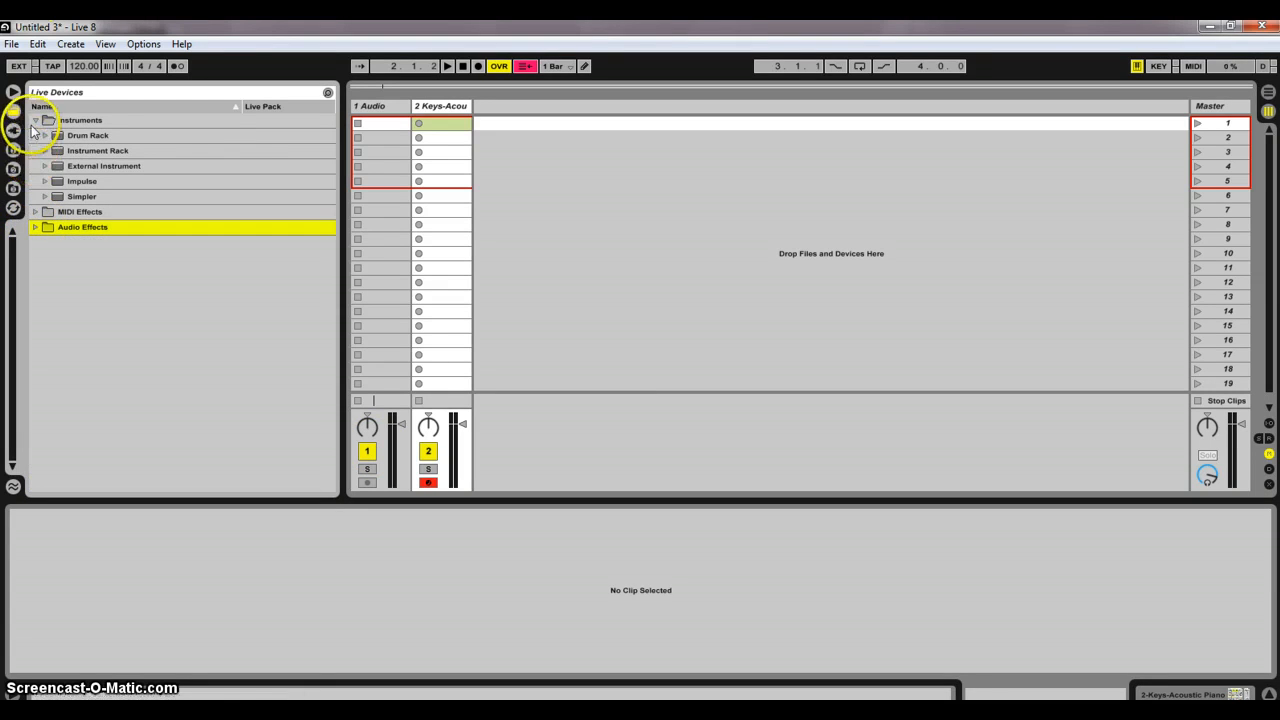
{"action": "left_click", "coordinate": [37, 121]}
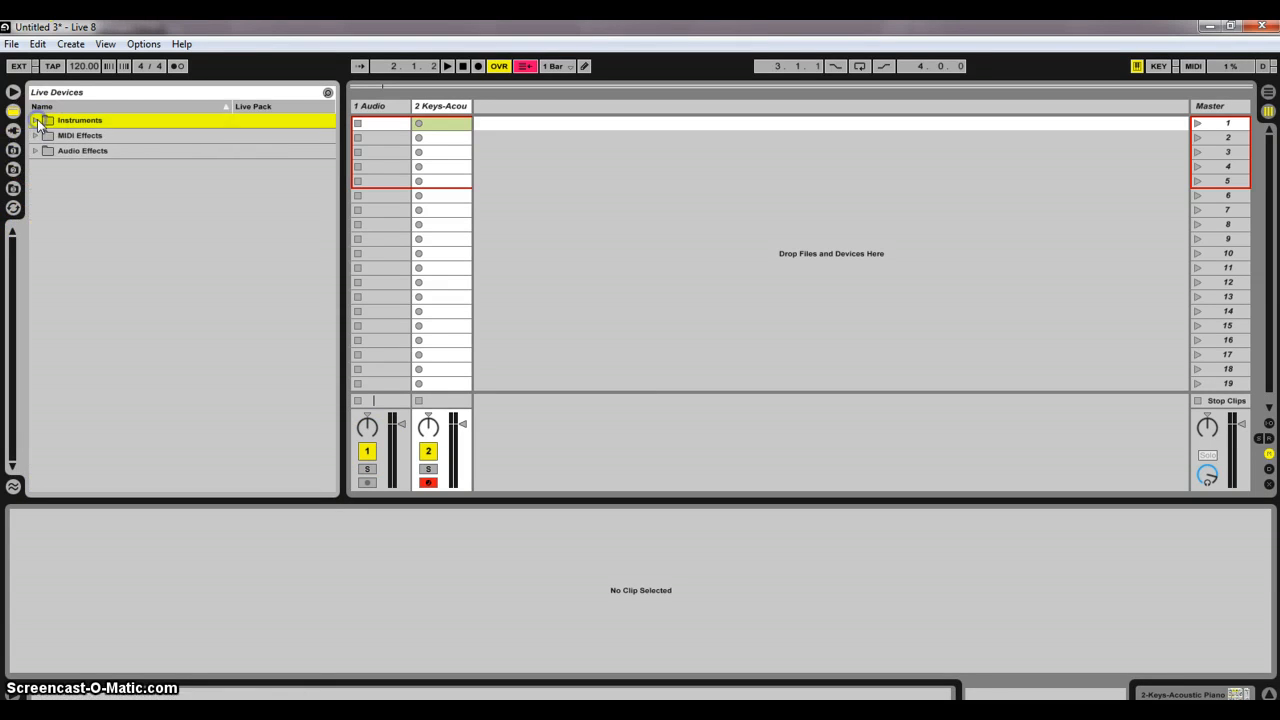
Step: Return playback control to the arrangement and move the loop brace in Arrangement View to start at bar 1
{"action": "left_click", "coordinate": [528, 67]}
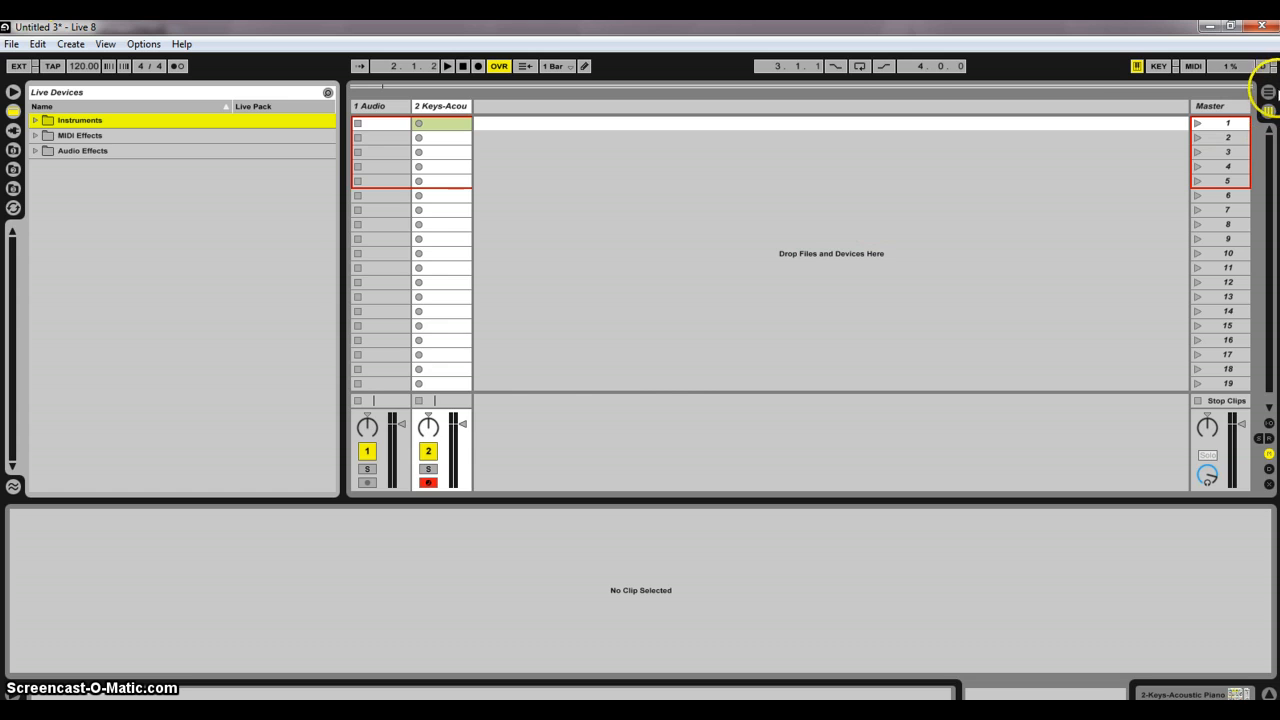
{"action": "left_click", "coordinate": [1268, 92]}
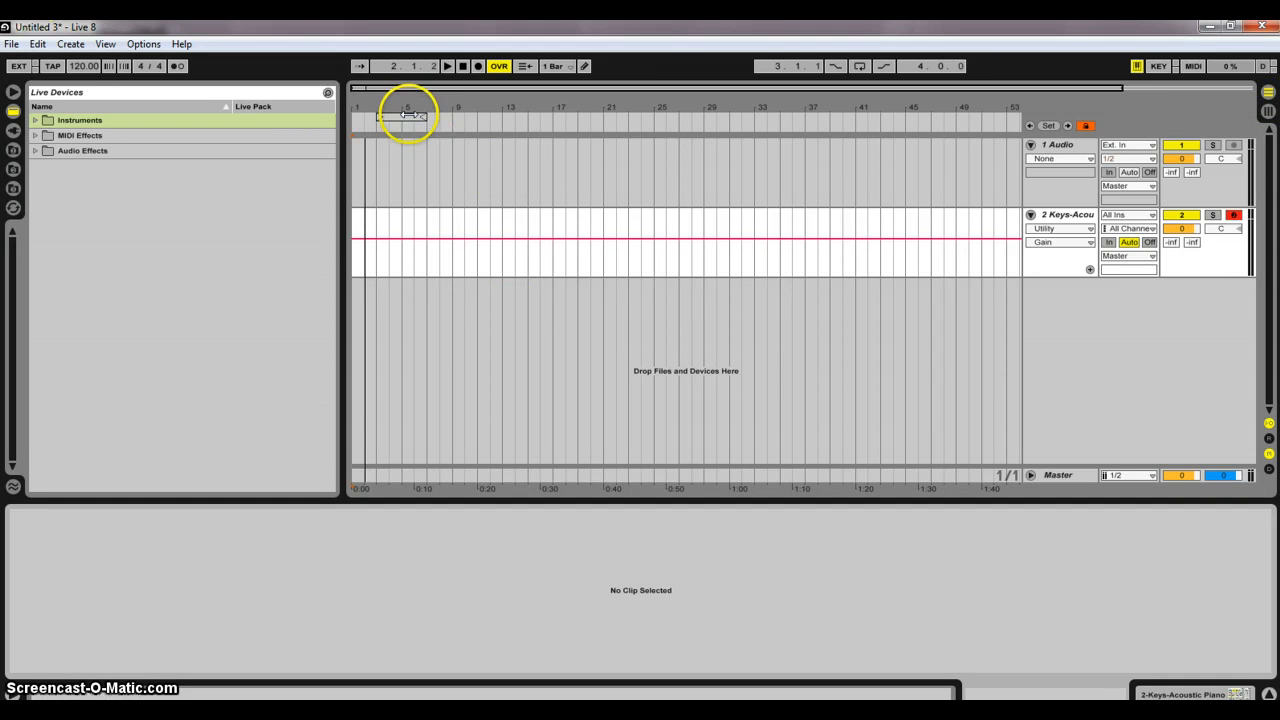
{"action": "left_click_drag", "start_coordinate": [408, 114], "coordinate": [383, 114]}
Step: Switch back and forth between Session View and Arrangement View to compare them, ending in Session View
{"action": "left_click", "coordinate": [1268, 111]}
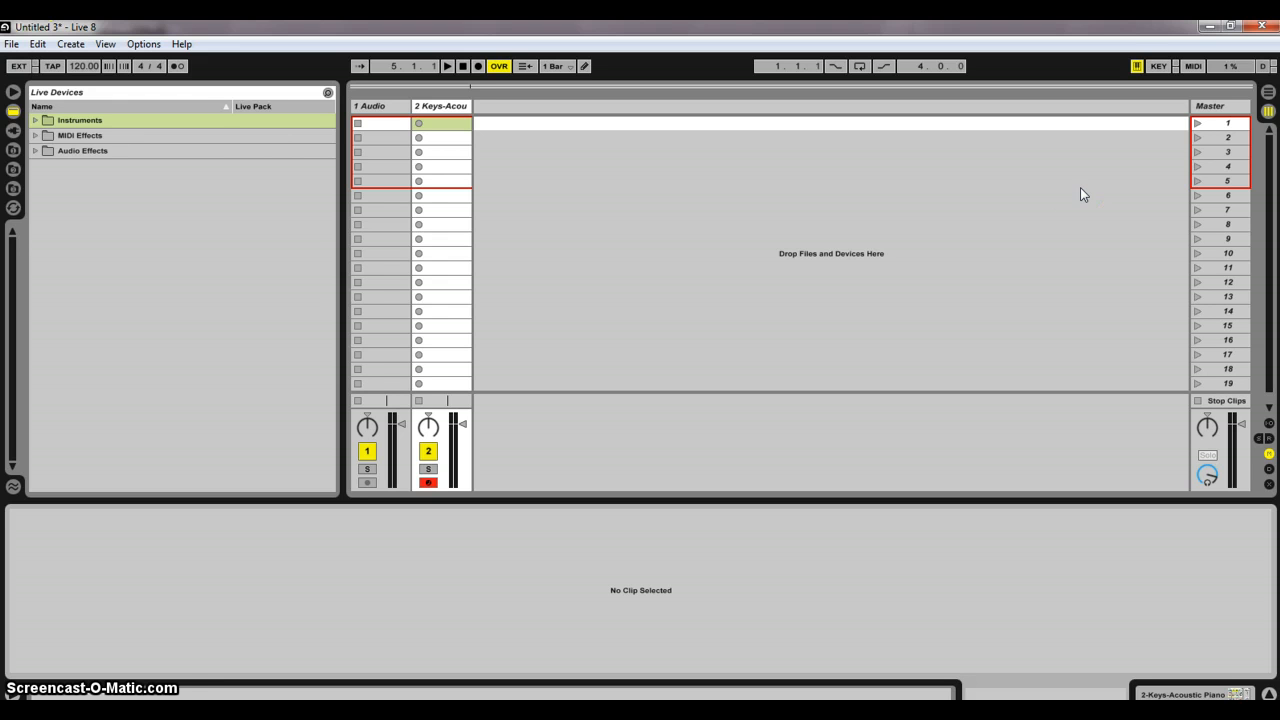
{"action": "left_click", "coordinate": [1268, 92]}
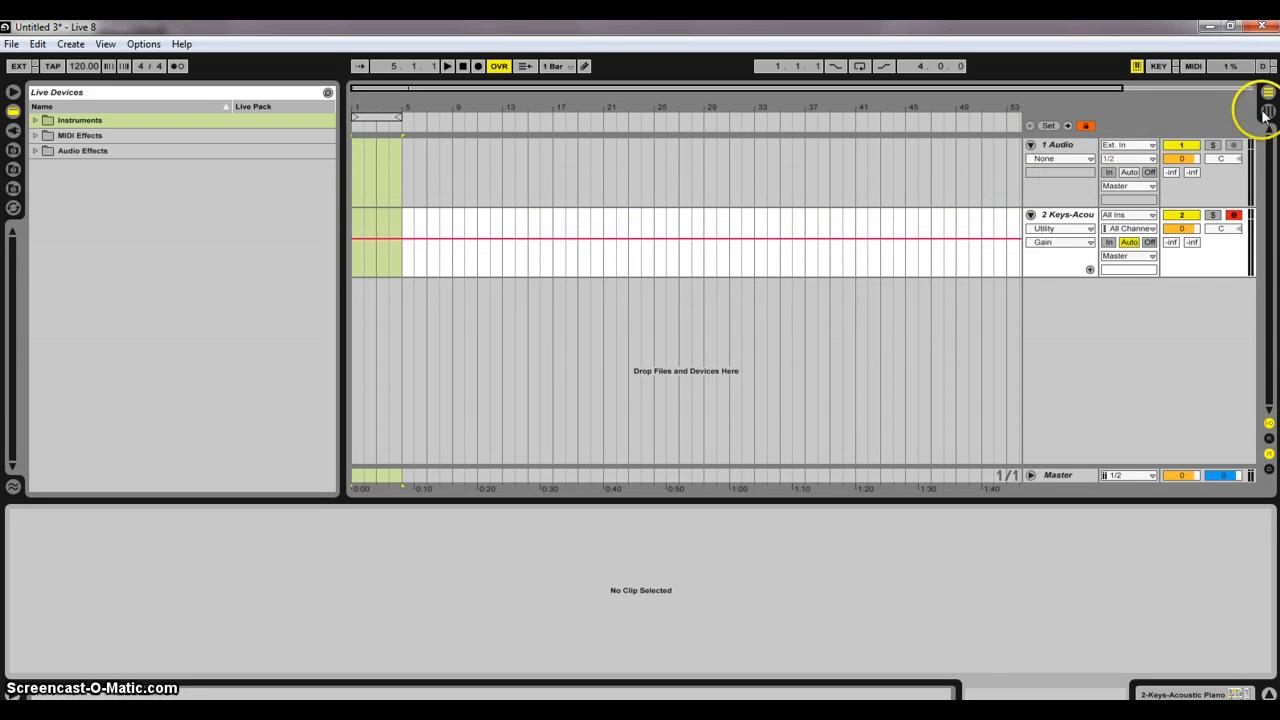
{"action": "left_click", "coordinate": [1266, 112]}
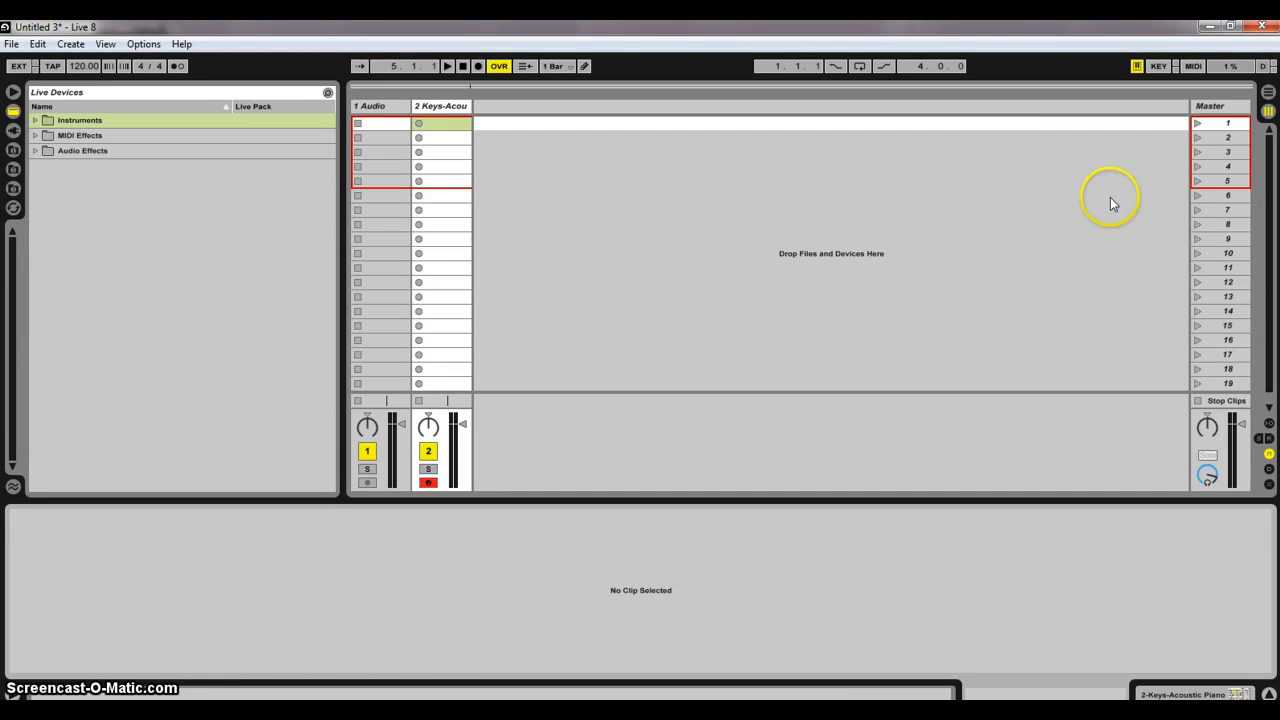
{"action": "left_click", "coordinate": [1266, 92]}
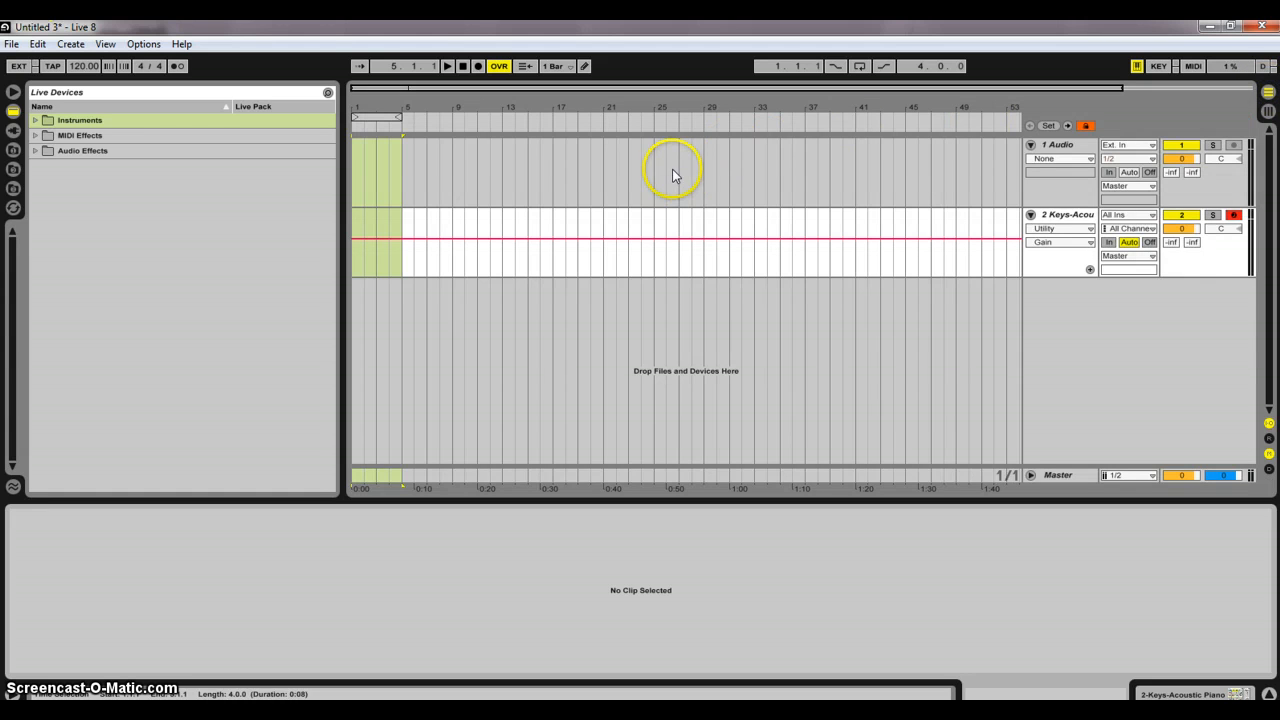
{"action": "left_click", "coordinate": [1268, 111]}
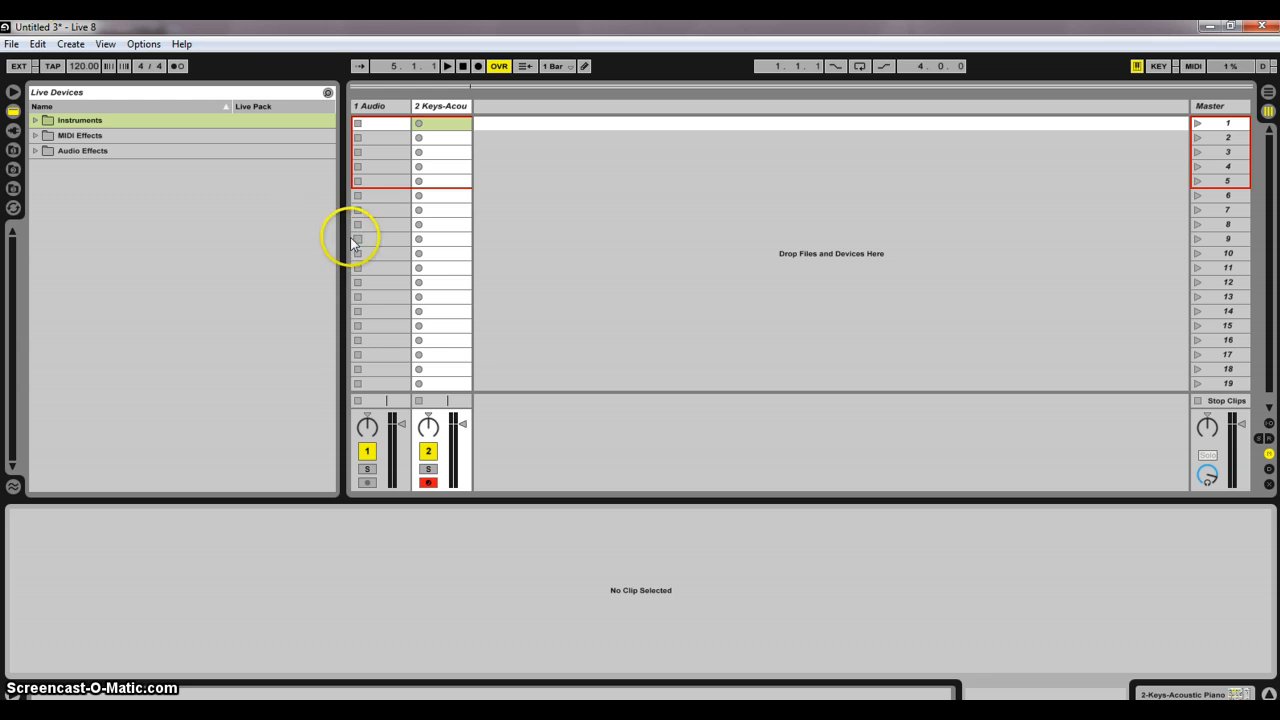
{"action": "key", "text": "Tab"}
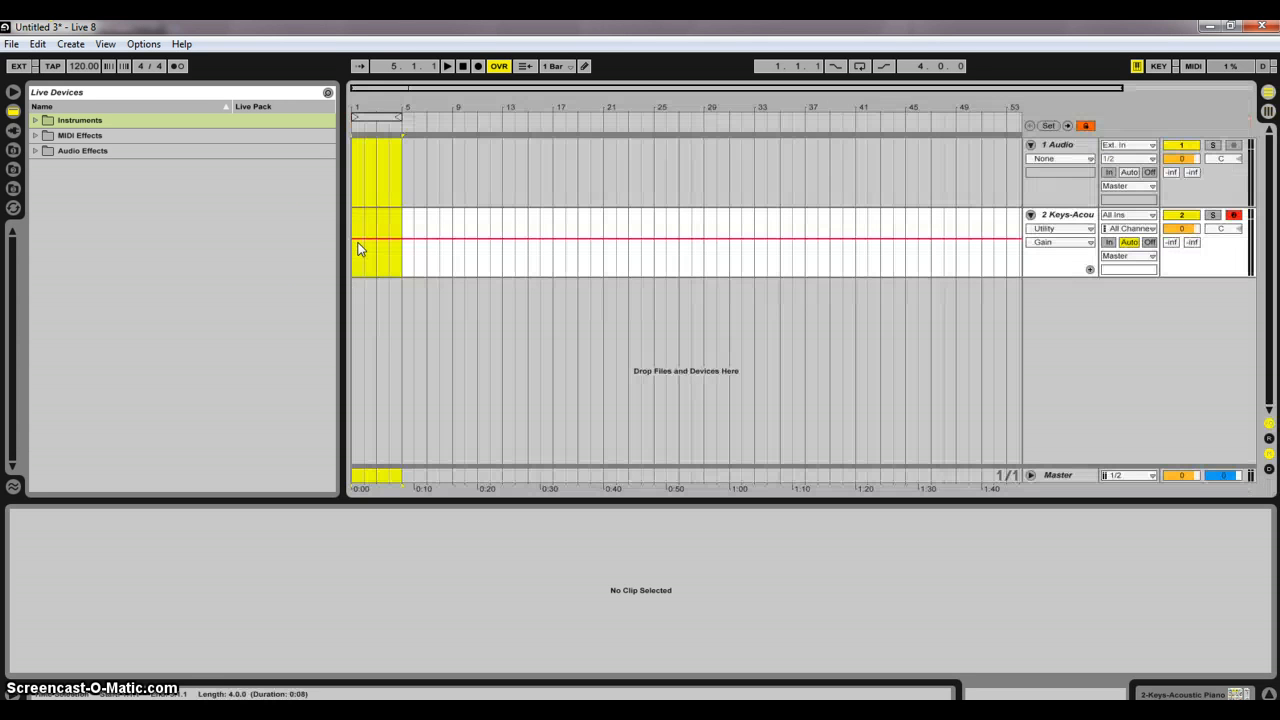
{"action": "key", "text": "Tab"}
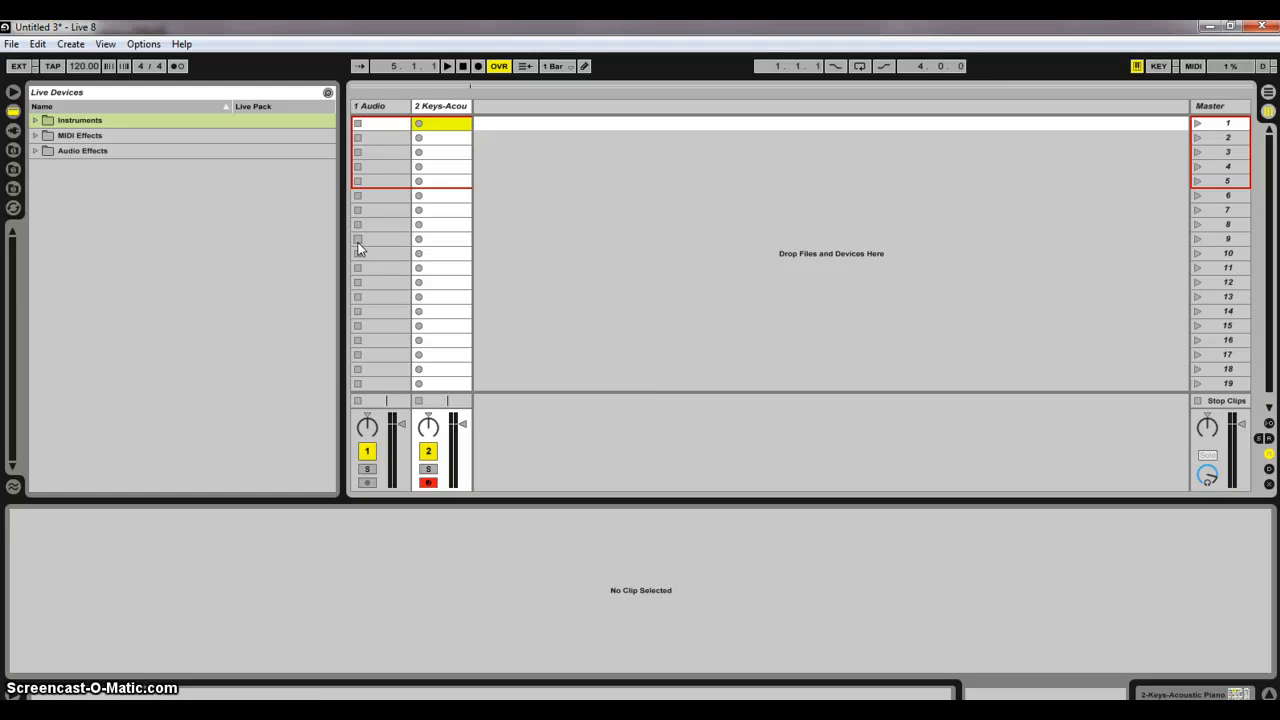
{"action": "key", "text": "Tab"}
{"action": "key", "text": "Tab"}
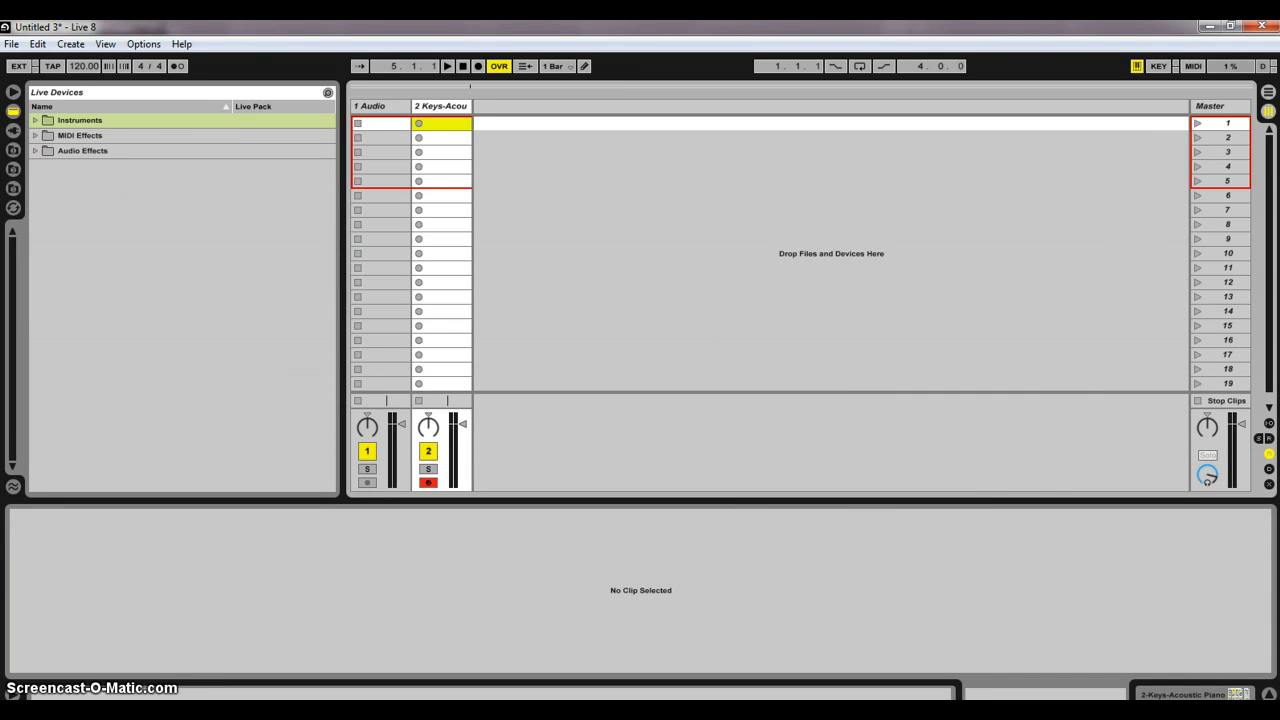
Step: Expand the Instruments, MIDI Effects and Audio Effects folders in the Live Devices browser
{"action": "left_click", "coordinate": [36, 121]}
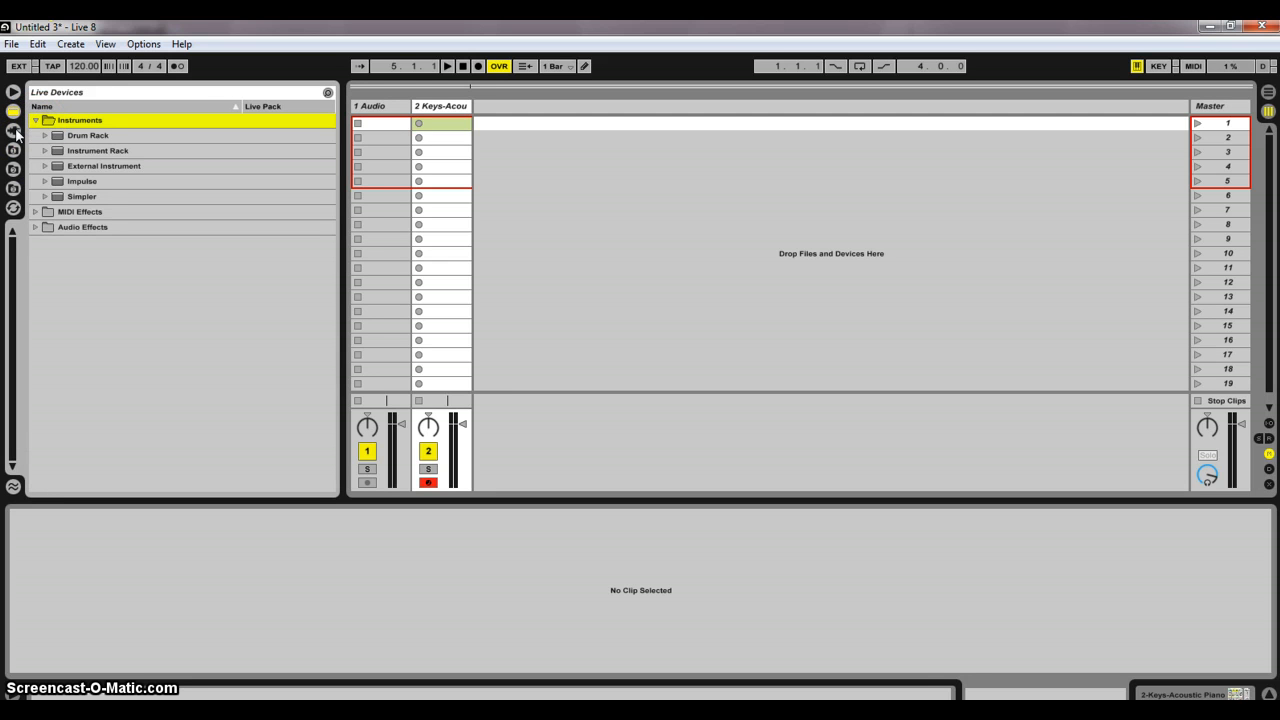
{"action": "left_click", "coordinate": [35, 213]}
{"action": "left_click", "coordinate": [36, 350]}
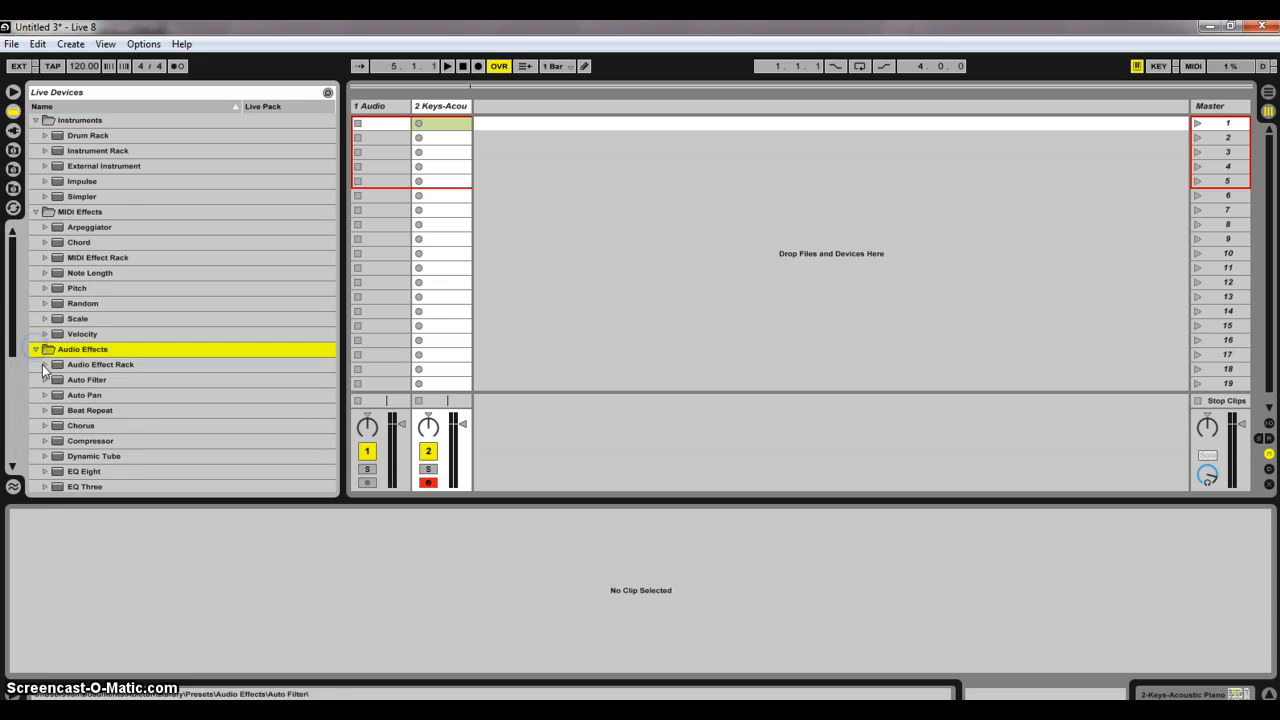
Step: Add the Auto Filter audio effect from the Live Devices browser to the Keys track
{"action": "scroll", "coordinate": [80, 290], "scroll_direction": "down", "scroll_amount": 3}
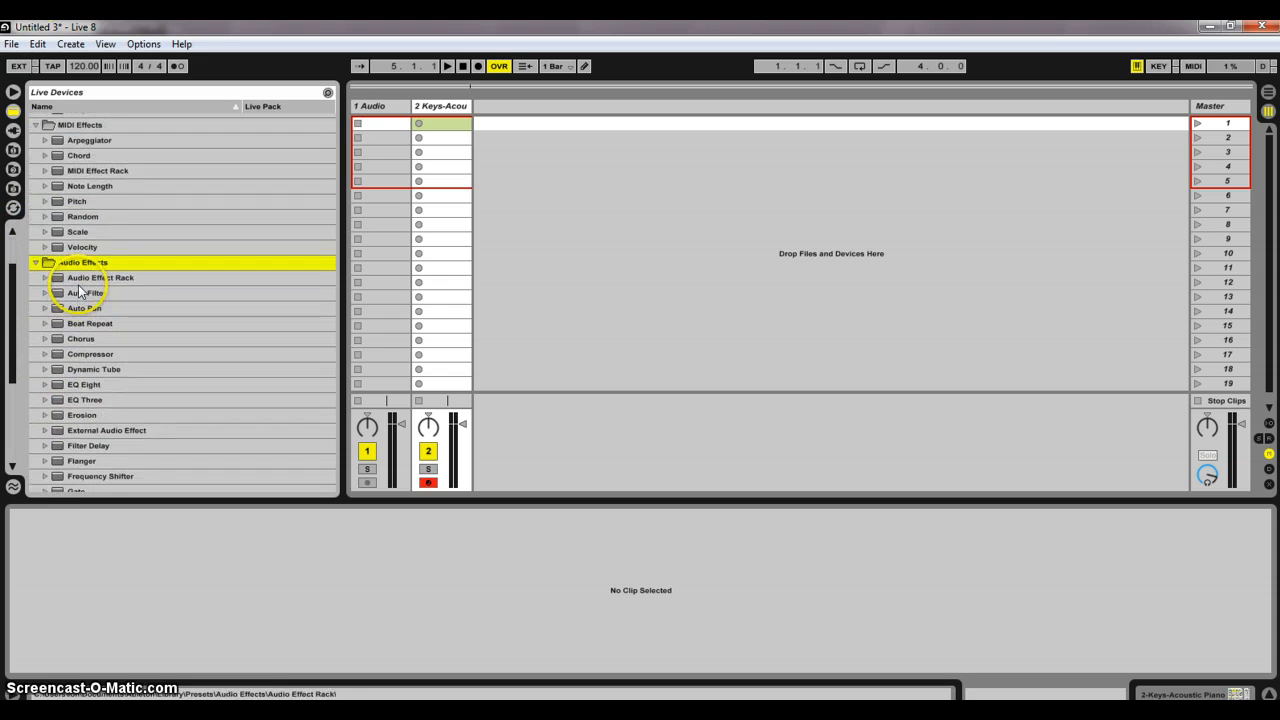
{"action": "scroll", "coordinate": [80, 291], "scroll_direction": "up", "scroll_amount": 2}
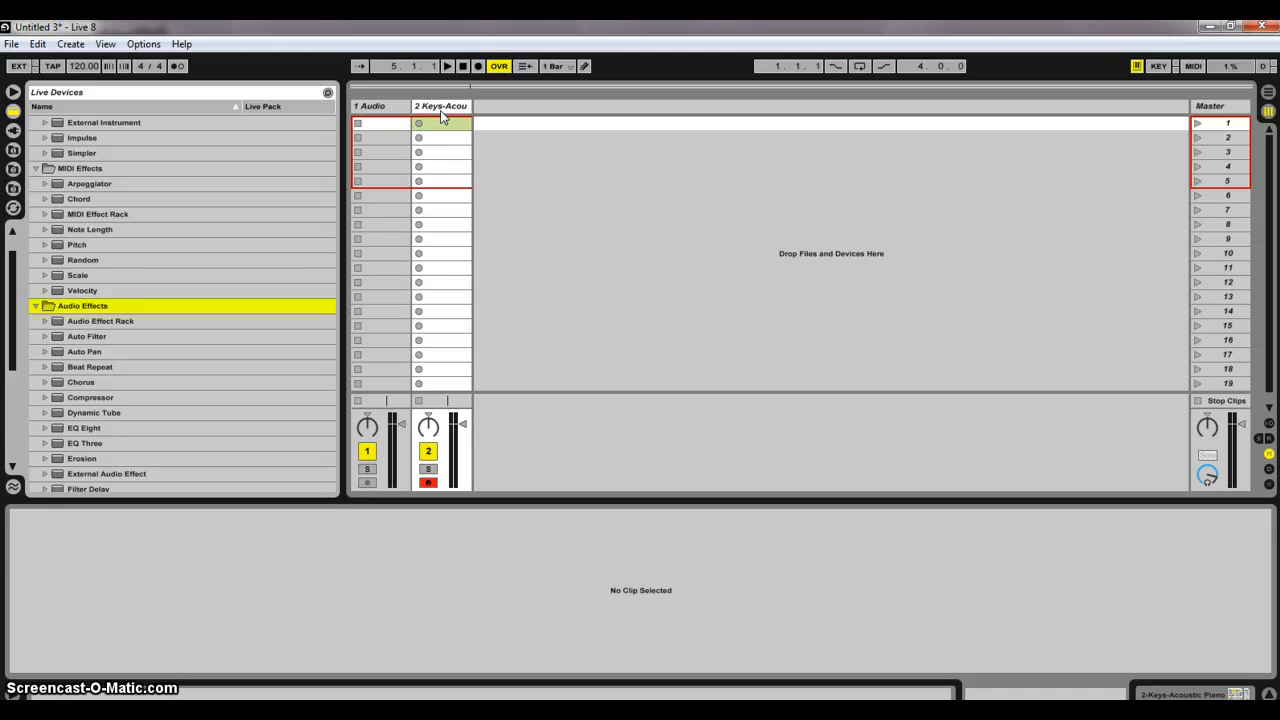
{"action": "left_click", "coordinate": [70, 246]}
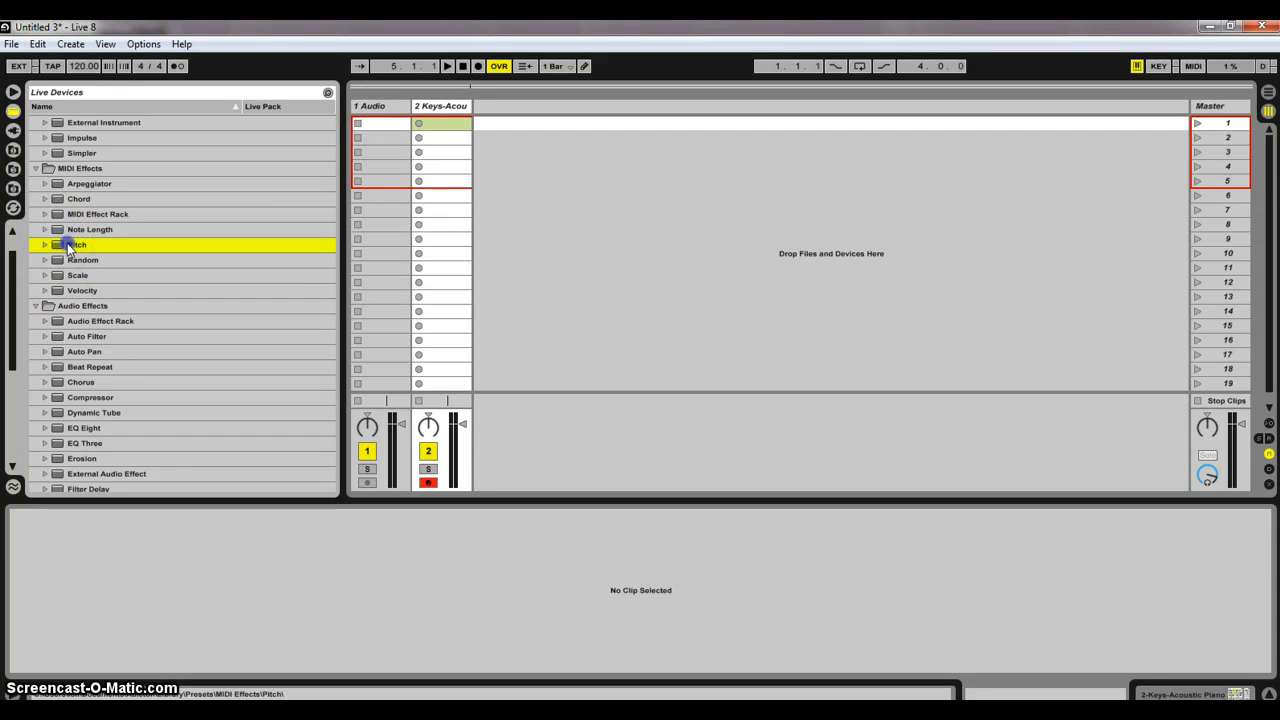
{"action": "left_click_drag", "start_coordinate": [70, 246], "coordinate": [441, 107]}
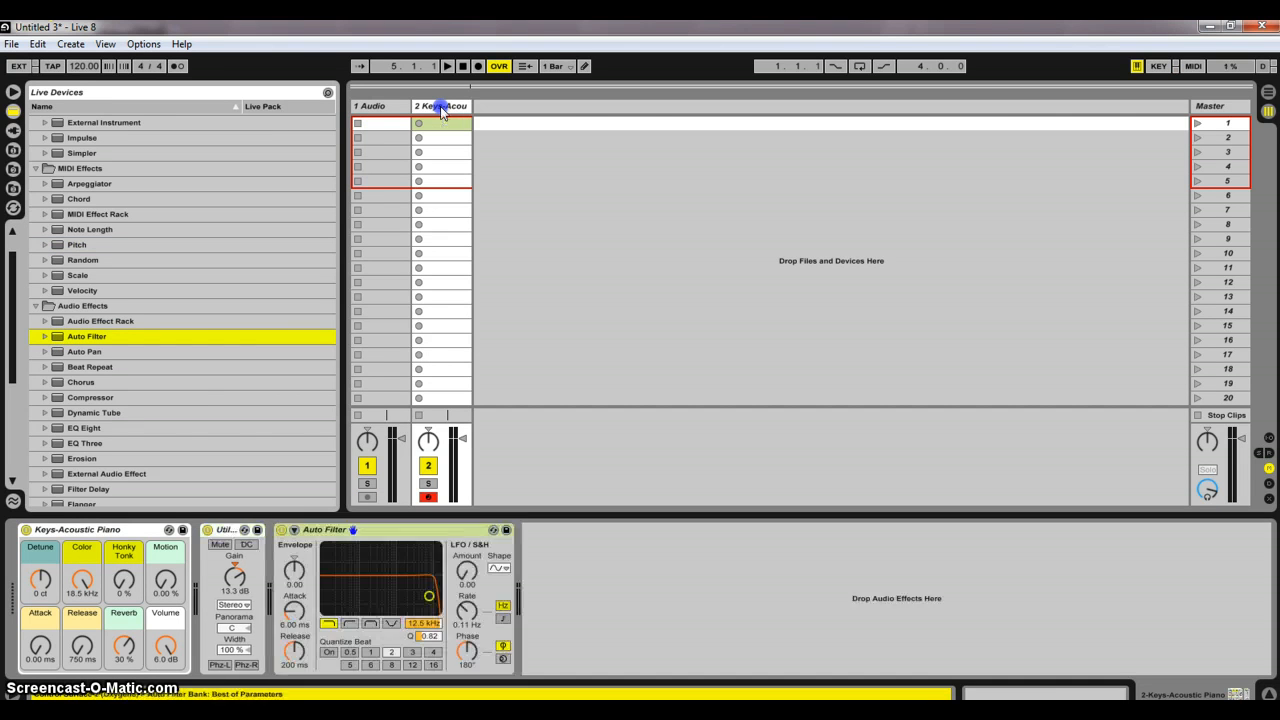
Step: Try to move the Auto Filter ahead of the Keys-Acoustic Piano instrument in the device chain
{"action": "left_click", "coordinate": [348, 532]}
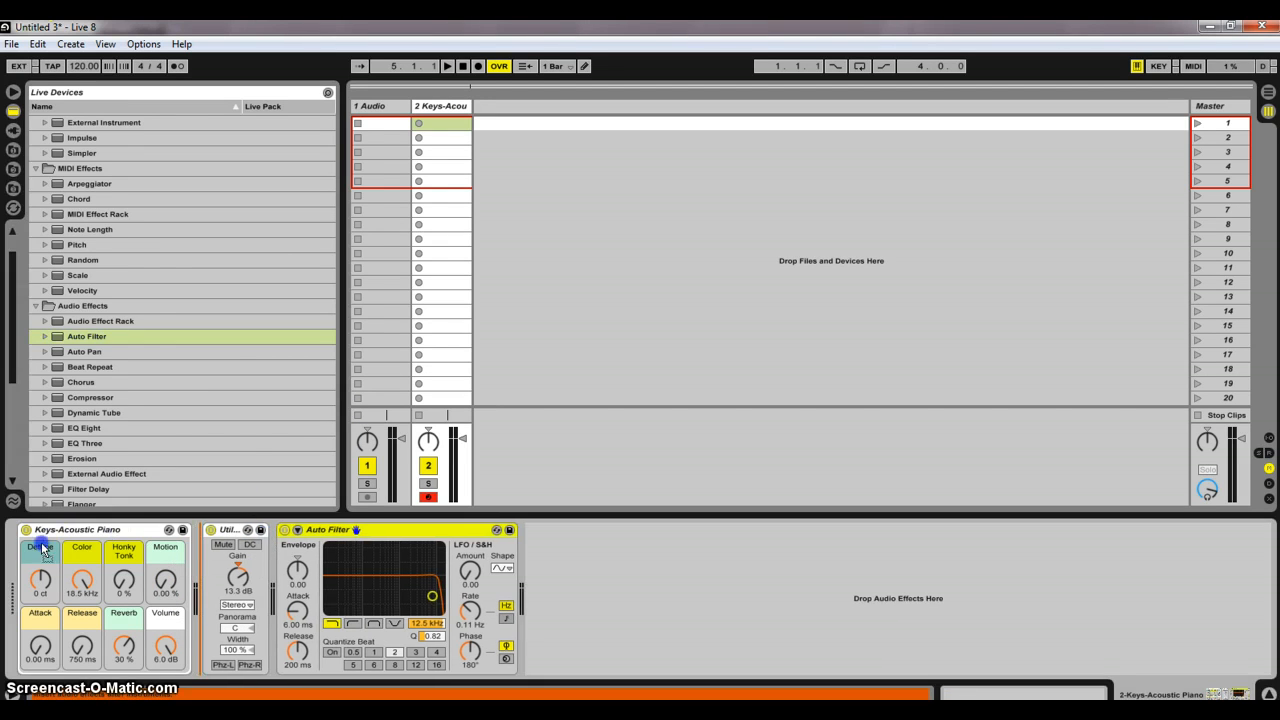
{"action": "mouse_move", "coordinate": [42, 547]}
{"action": "left_mouse_down"}
{"action": "mouse_move", "coordinate": [20, 560]}
{"action": "mouse_move", "coordinate": [67, 592]}
{"action": "mouse_move", "coordinate": [101, 553]}
{"action": "mouse_move", "coordinate": [121, 600]}
{"action": "mouse_move", "coordinate": [84, 580]}
{"action": "left_mouse_up"}
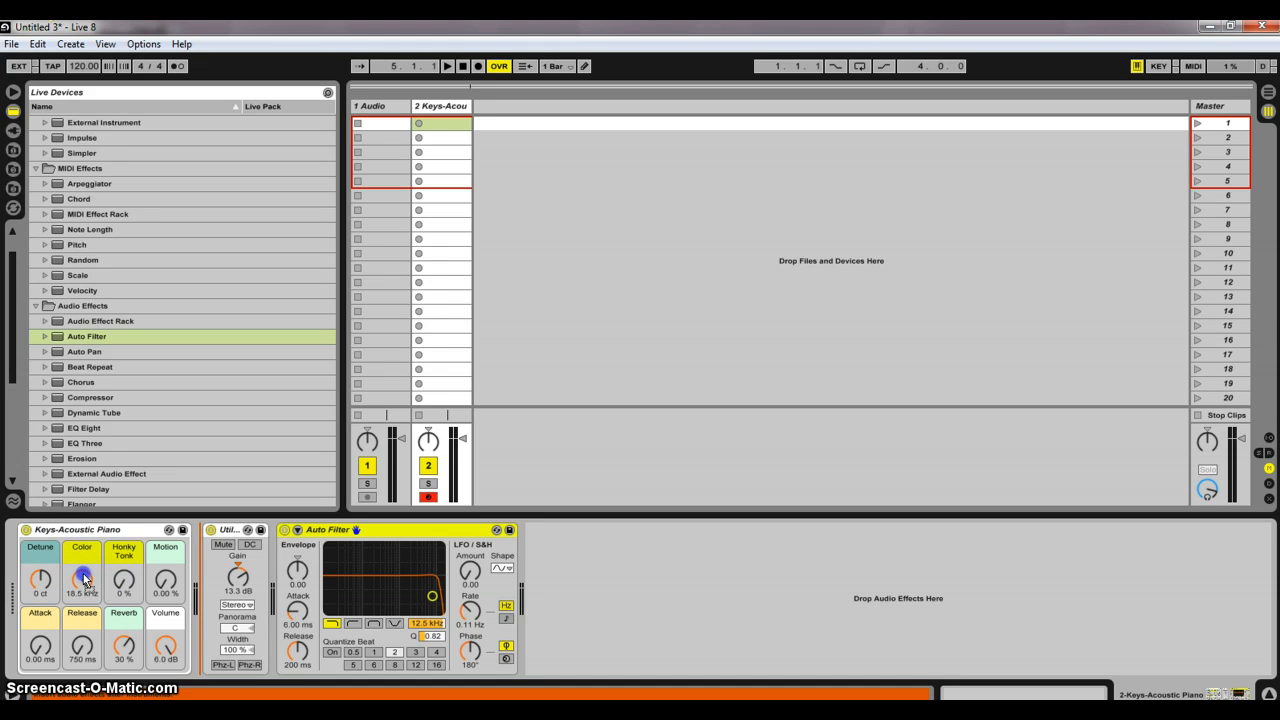
{"action": "left_click_drag", "start_coordinate": [84, 580], "coordinate": [387, 546]}
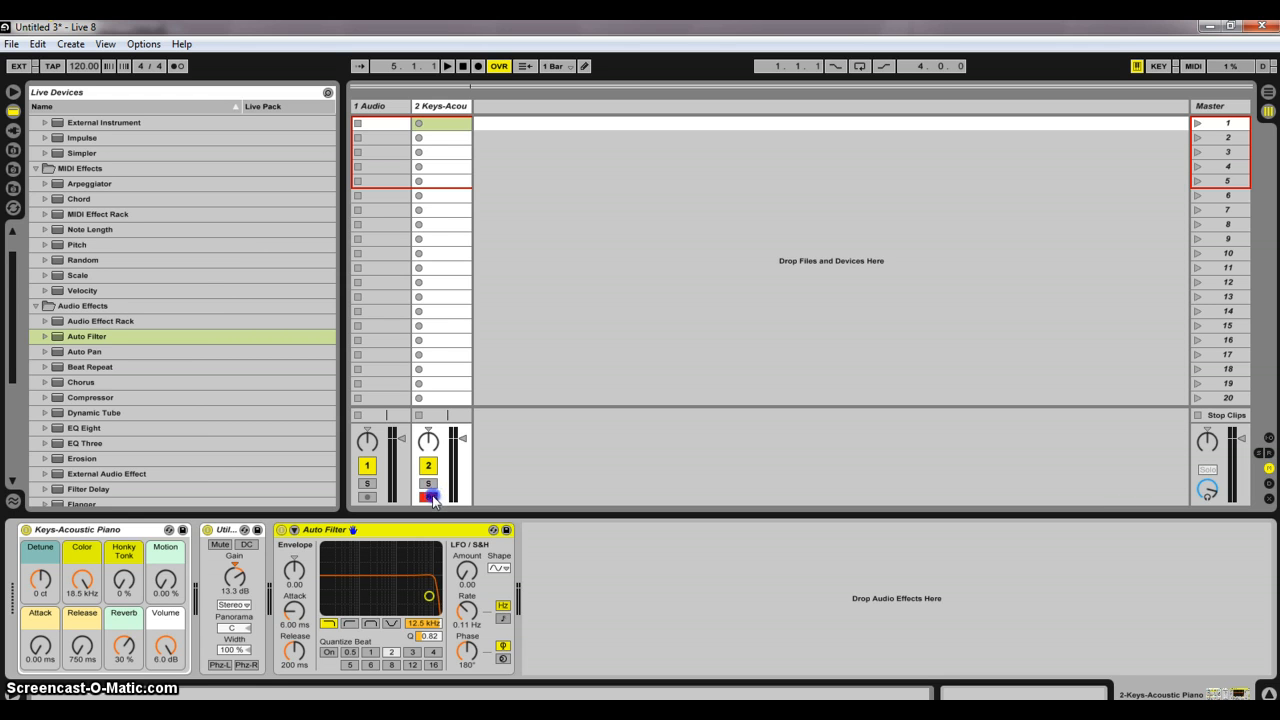
Step: Disarm the Keys track and try soloing the Audio and Keys tracks separately and together, leaving both unsoloed
{"action": "left_click", "coordinate": [433, 500]}
{"action": "left_click", "coordinate": [428, 484]}
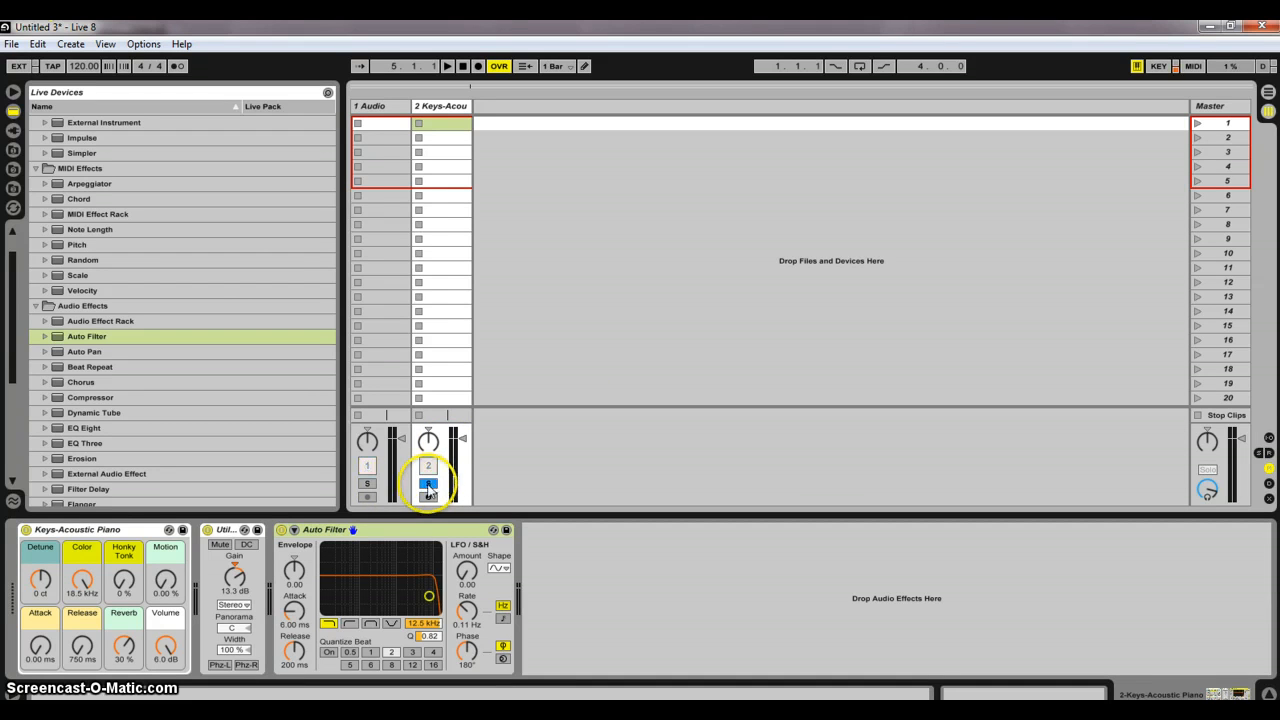
{"action": "left_click", "coordinate": [367, 483]}
{"action": "left_click", "coordinate": [367, 483]}
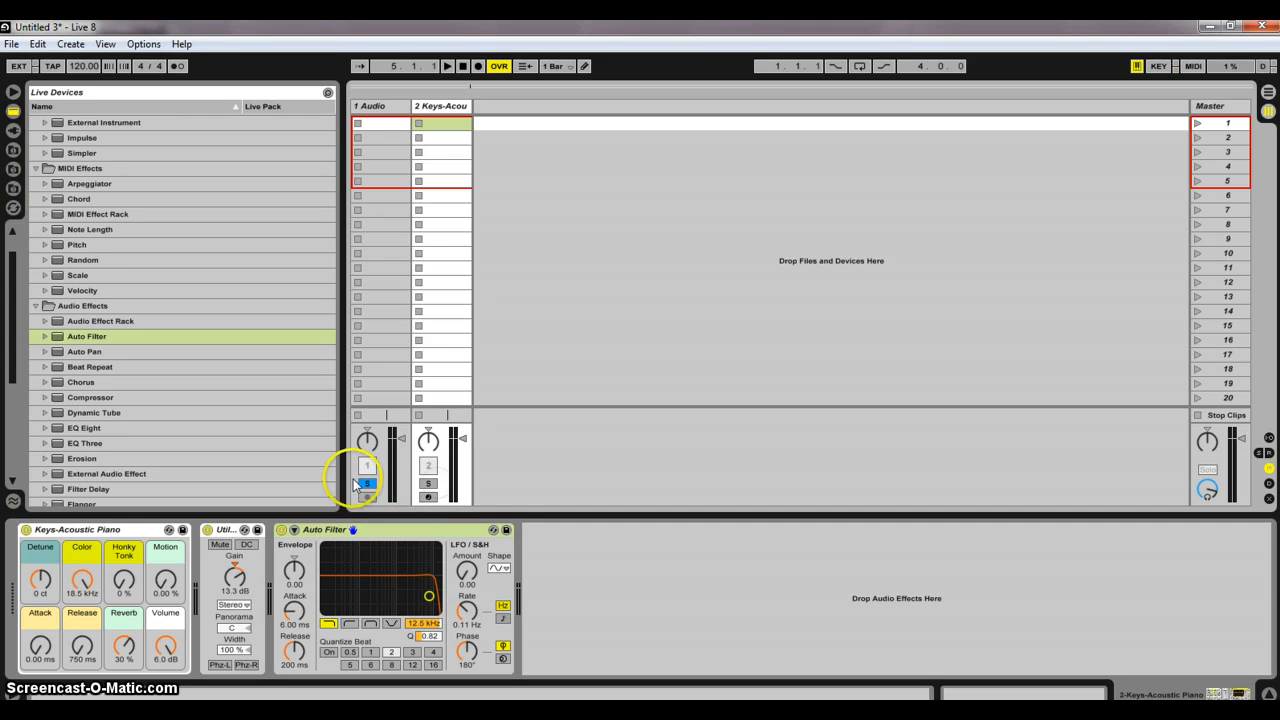
{"action": "left_click", "coordinate": [452, 484]}
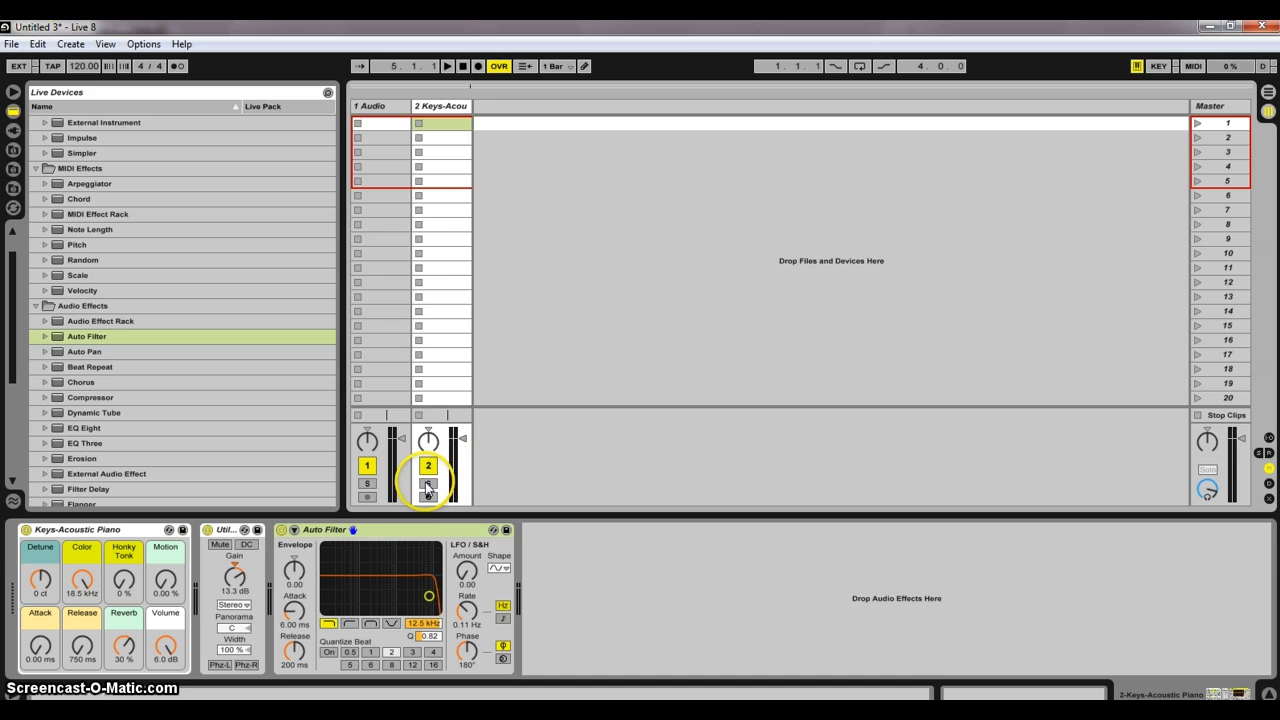
{"action": "left_click", "coordinate": [365, 484]}
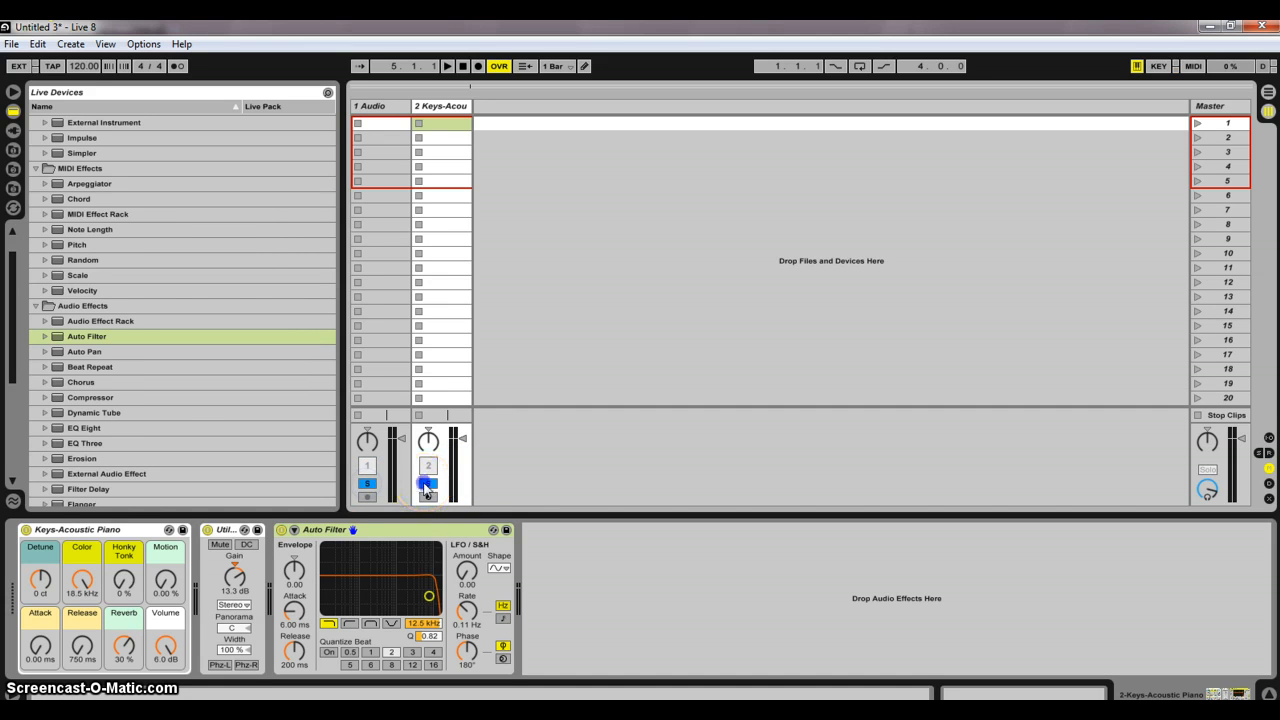
{"action": "left_click", "coordinate": [358, 485]}
{"action": "left_click", "coordinate": [368, 485]}
Step: Enable Exclusive for both Arm and Solo in the Record/Warp/Launch preferences and close the preferences
{"action": "left_click", "coordinate": [143, 44]}
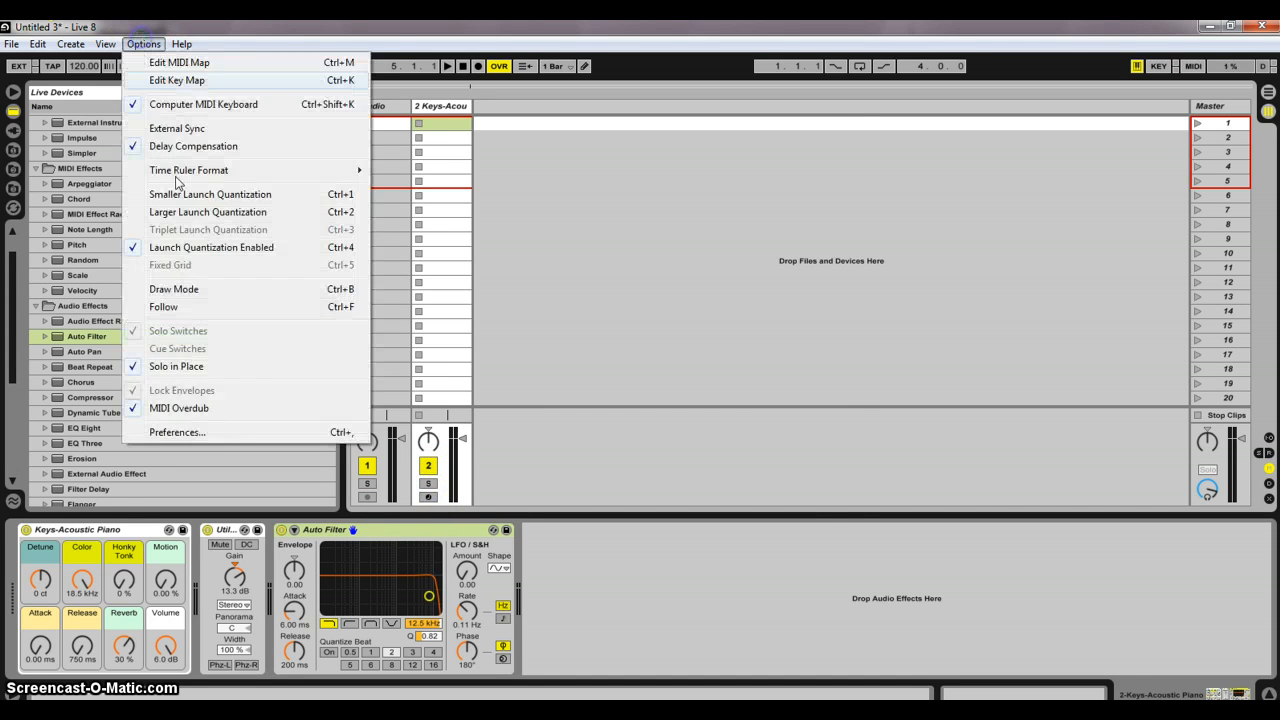
{"action": "left_click", "coordinate": [224, 431]}
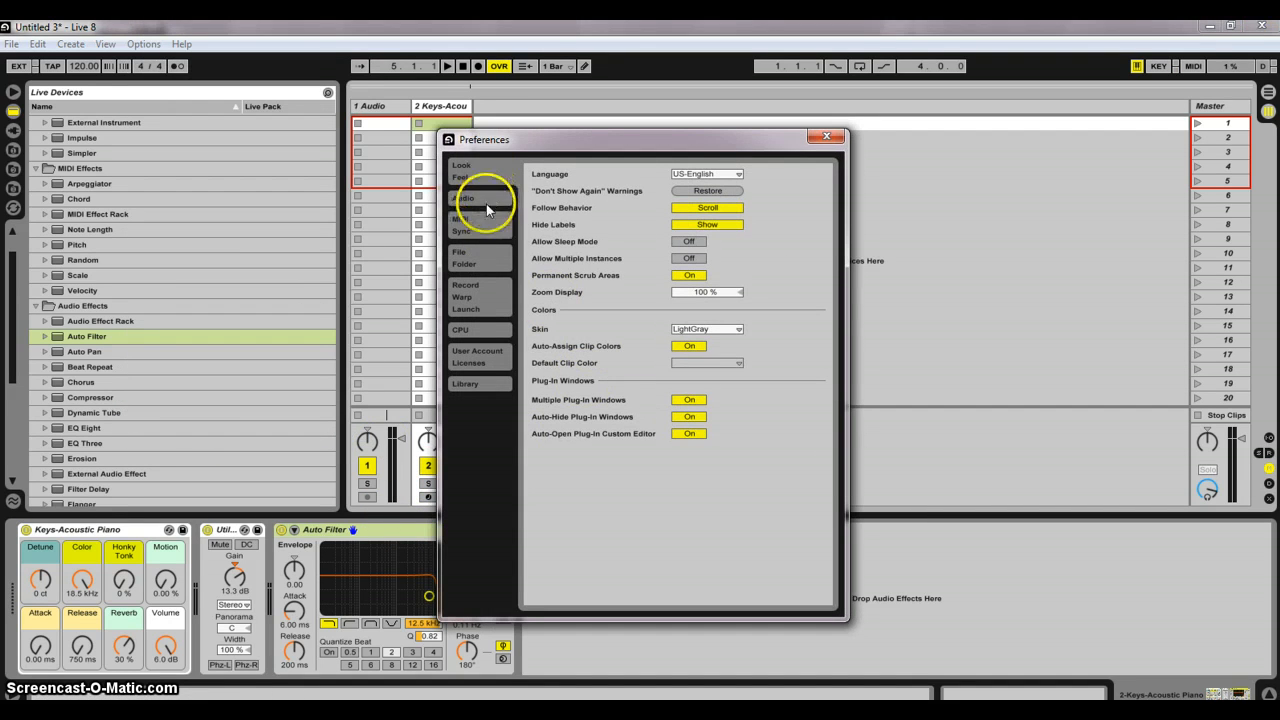
{"action": "left_click", "coordinate": [477, 282]}
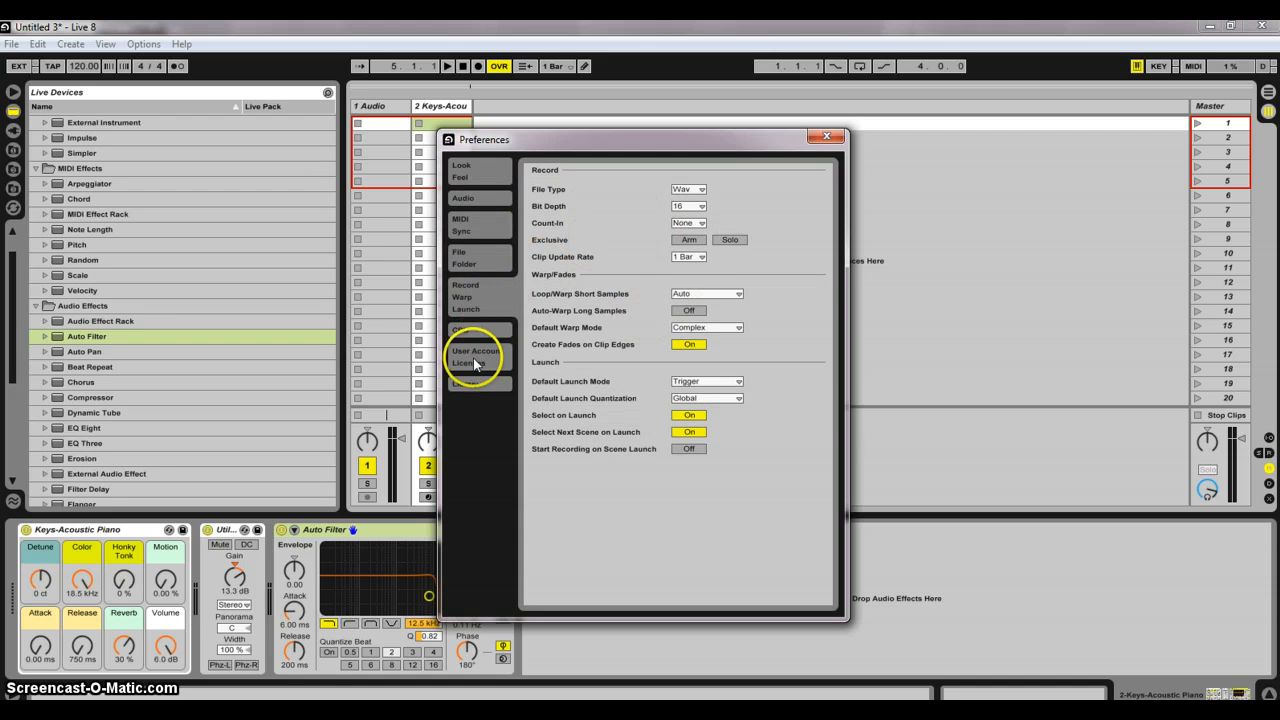
{"action": "left_click", "coordinate": [731, 241]}
{"action": "left_click", "coordinate": [690, 242]}
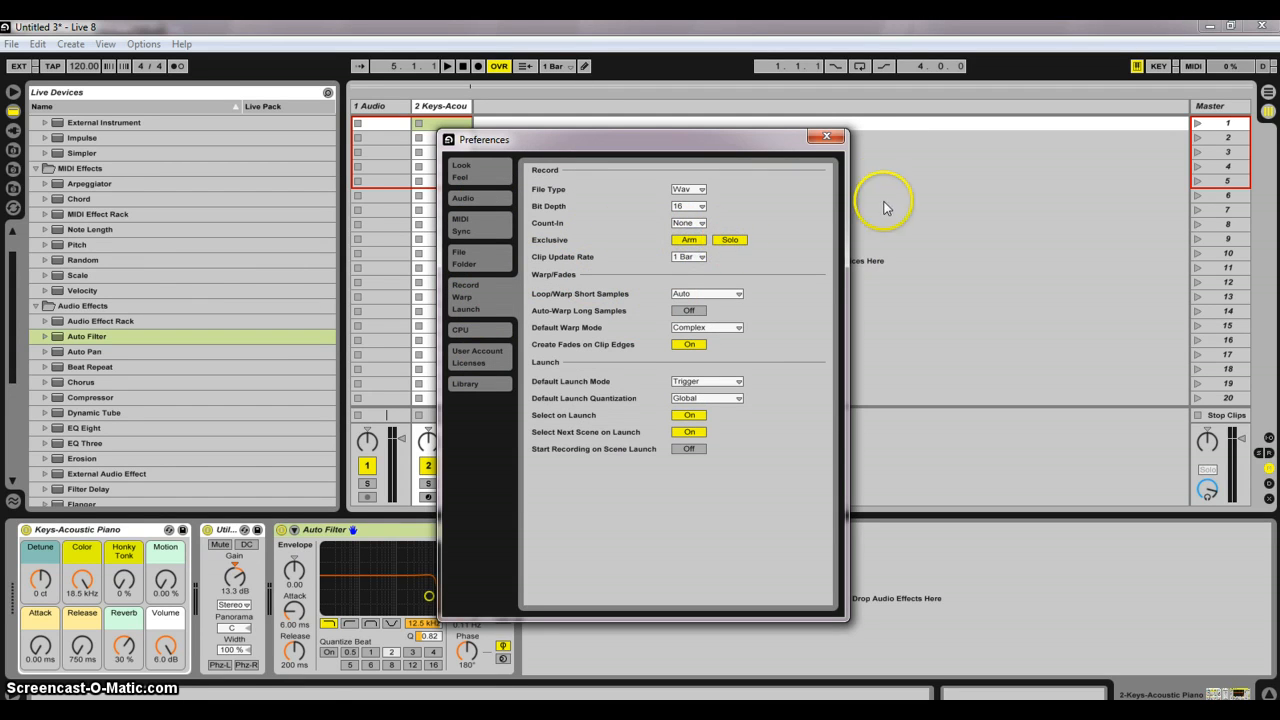
{"action": "left_click", "coordinate": [827, 137]}
Step: Test exclusive soloing by soloing the Audio track followed by the Keys track, and clear the solo
{"action": "left_click", "coordinate": [367, 483]}
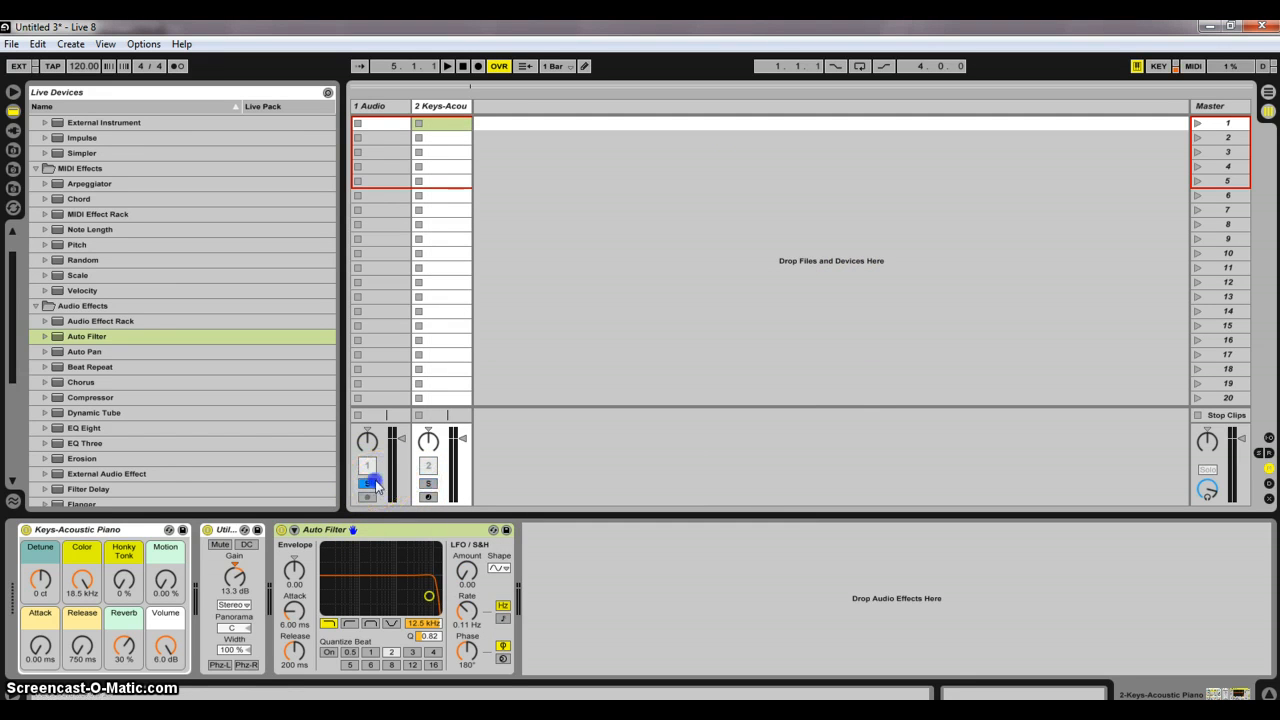
{"action": "left_click", "coordinate": [429, 483]}
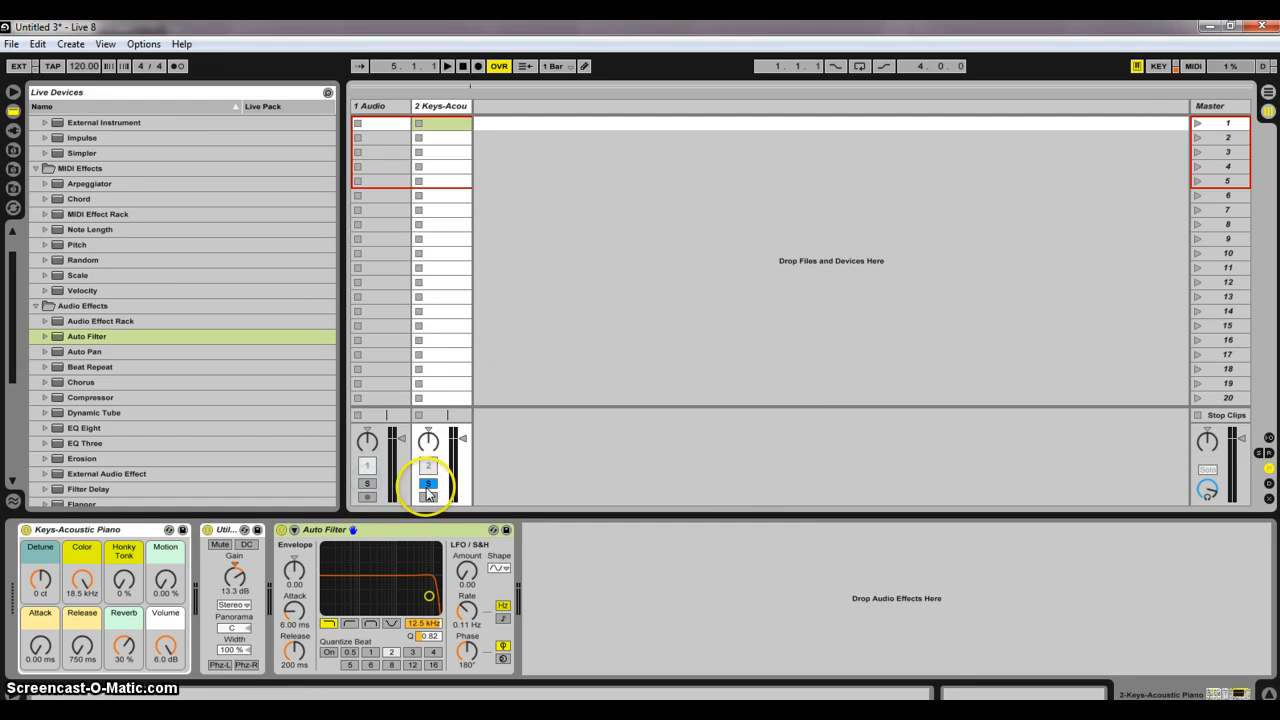
{"action": "left_click", "coordinate": [429, 484]}
{"action": "left_click", "coordinate": [405, 495]}
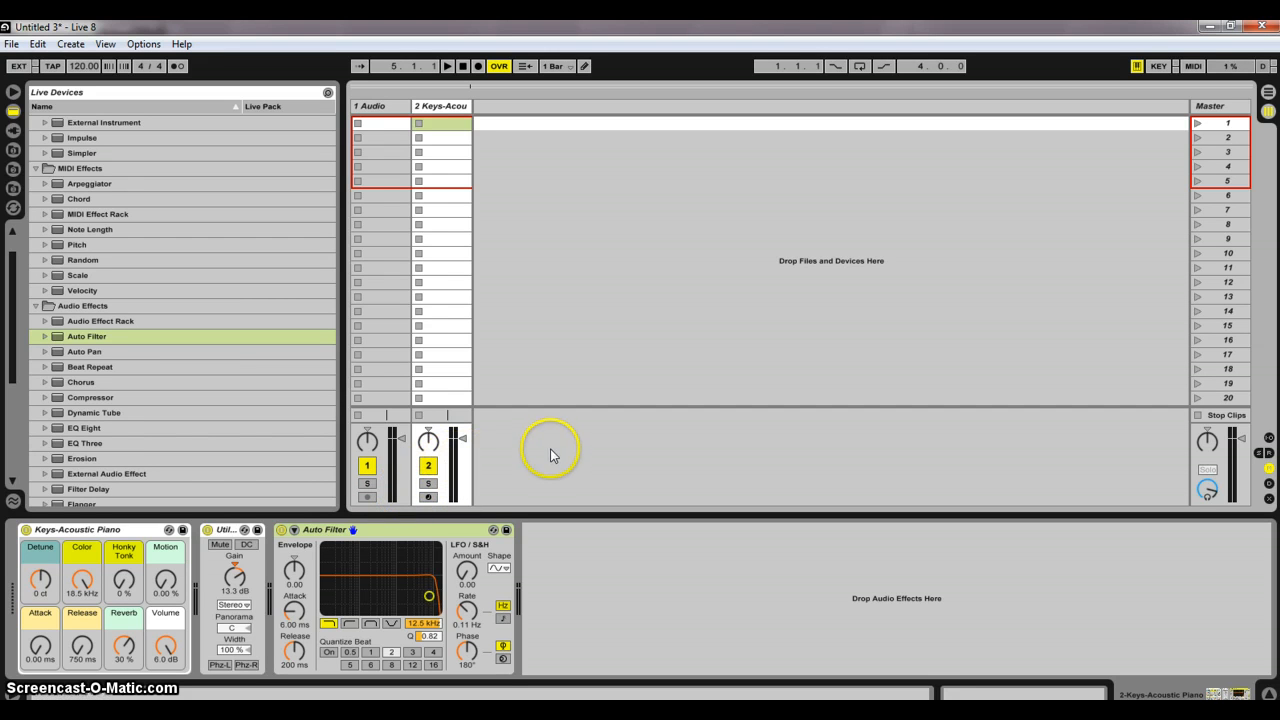
Step: Select the Keys track's panning control and the first scene in Session View, and switch to Arrangement View
{"action": "left_click", "coordinate": [428, 441]}
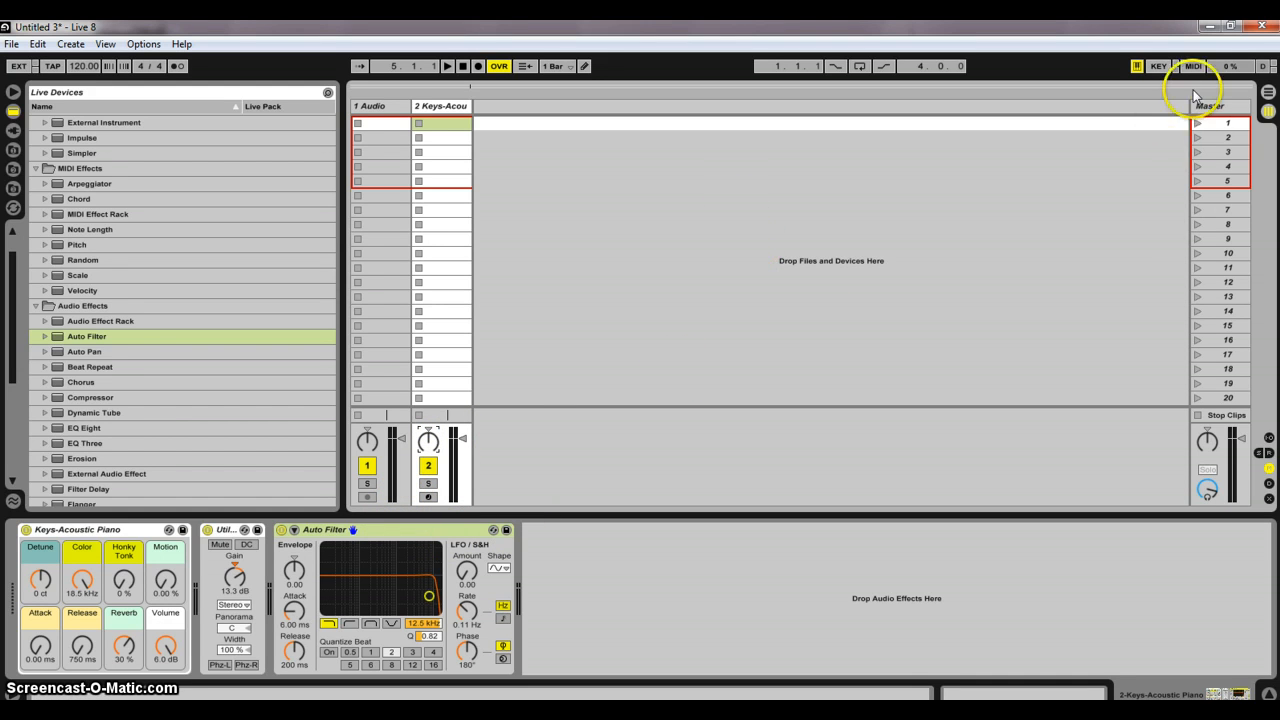
{"action": "left_click", "coordinate": [1207, 119]}
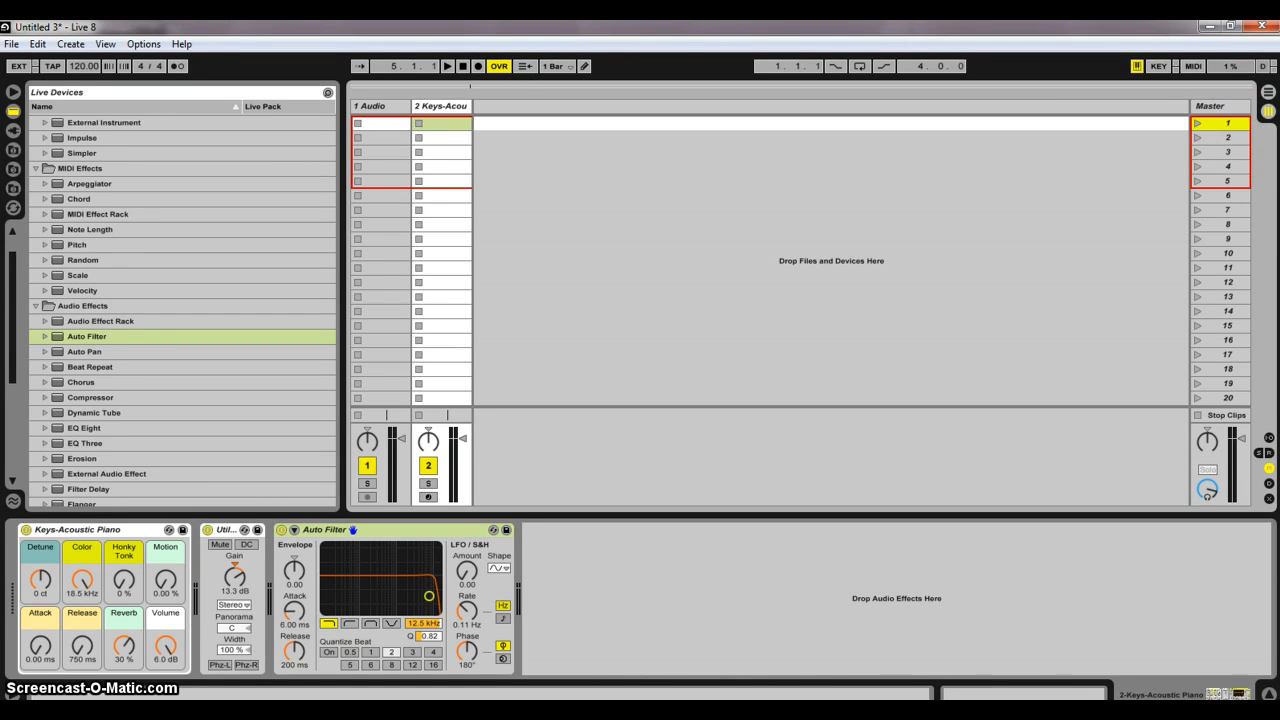
{"action": "left_click", "coordinate": [1268, 91]}
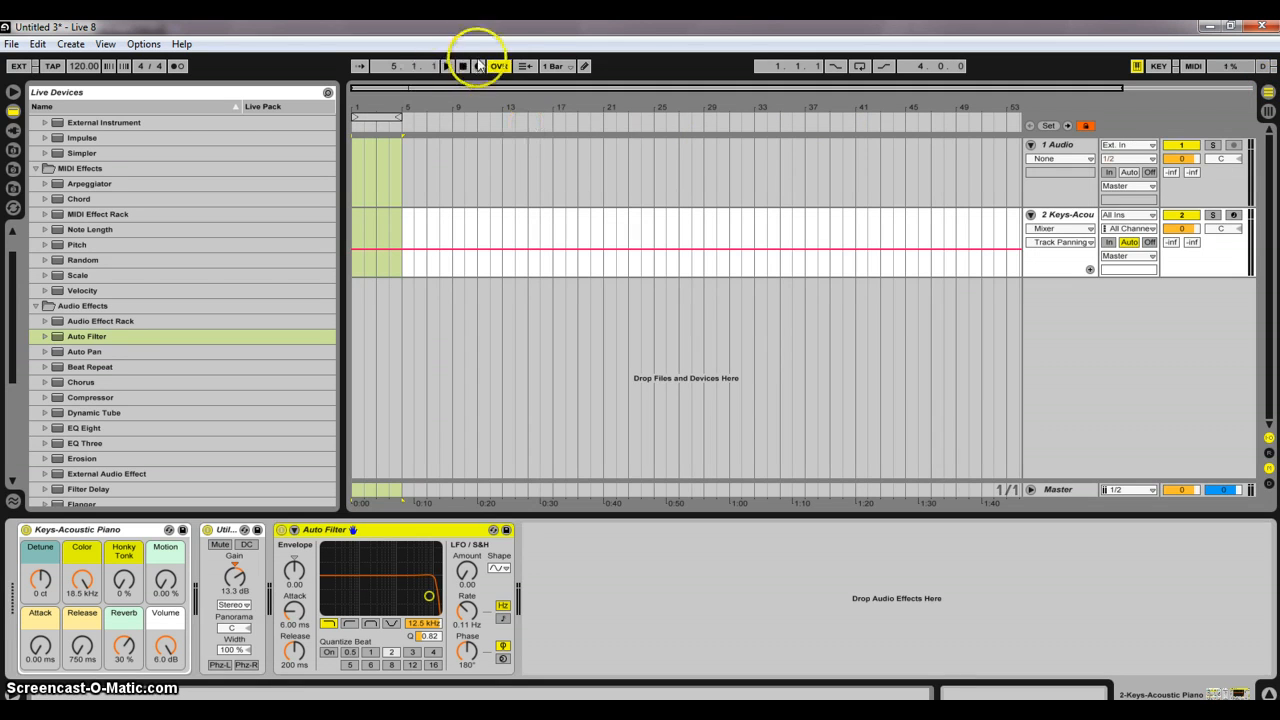